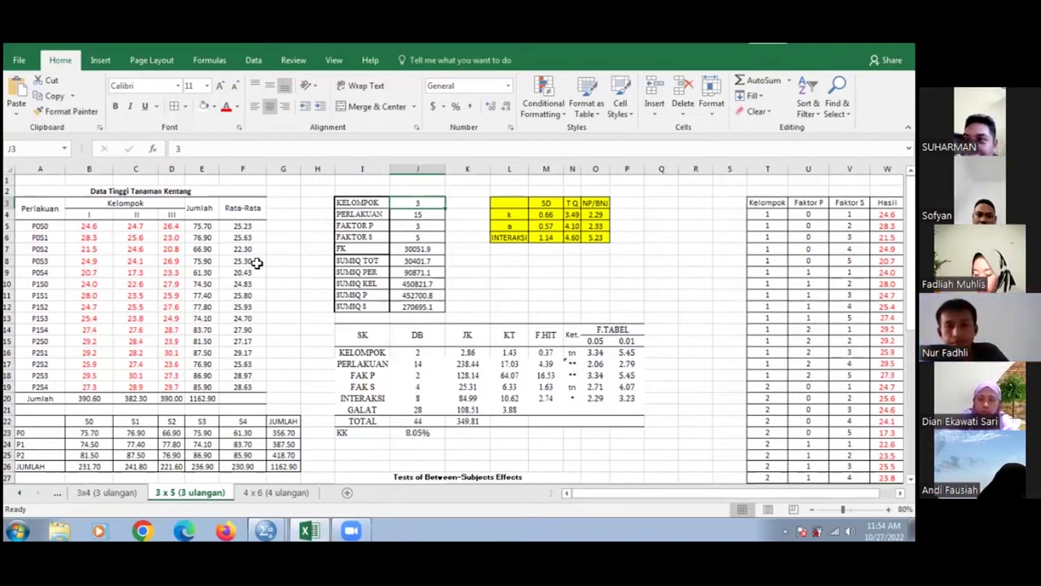
pyautogui.scroll(-3, 132, 242)
pyautogui.scroll(3, 126, 239)
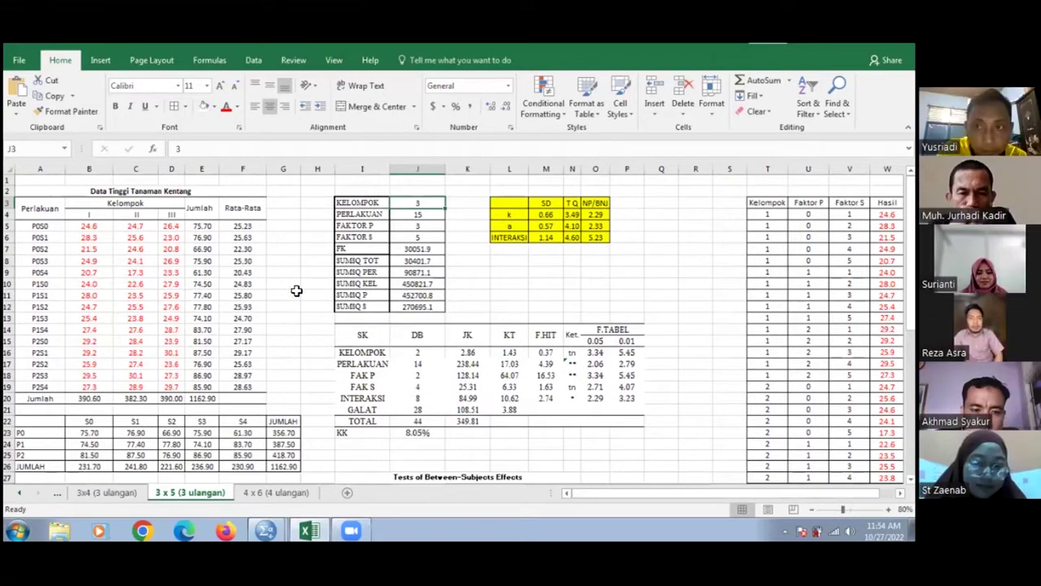
pyautogui.scroll(-1, 296, 291)
pyautogui.scroll(1, 286, 284)
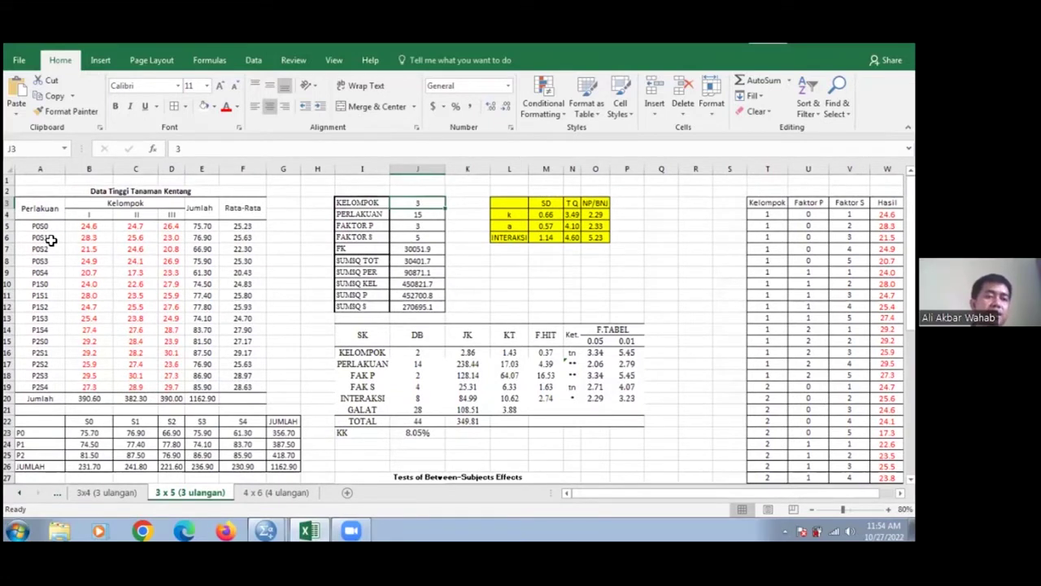
# Step: Examine the two-way totals table below the plant height data, with factor levels P0–P2 as rows and S0–S4 as columns
pyautogui.scroll(-1, 252, 353)
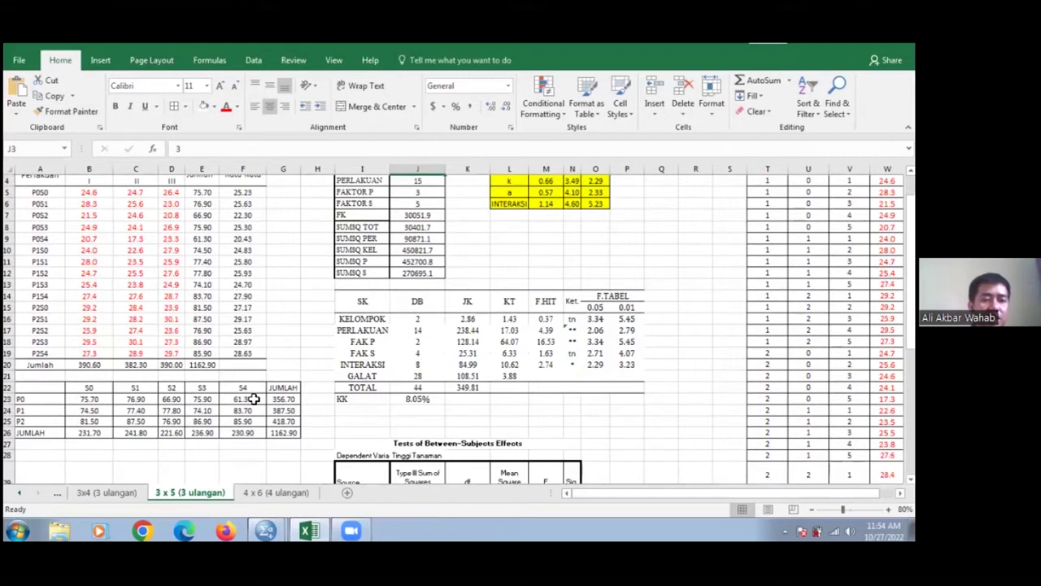
pyautogui.moveTo(34, 398); pyautogui.dragTo(38, 421)
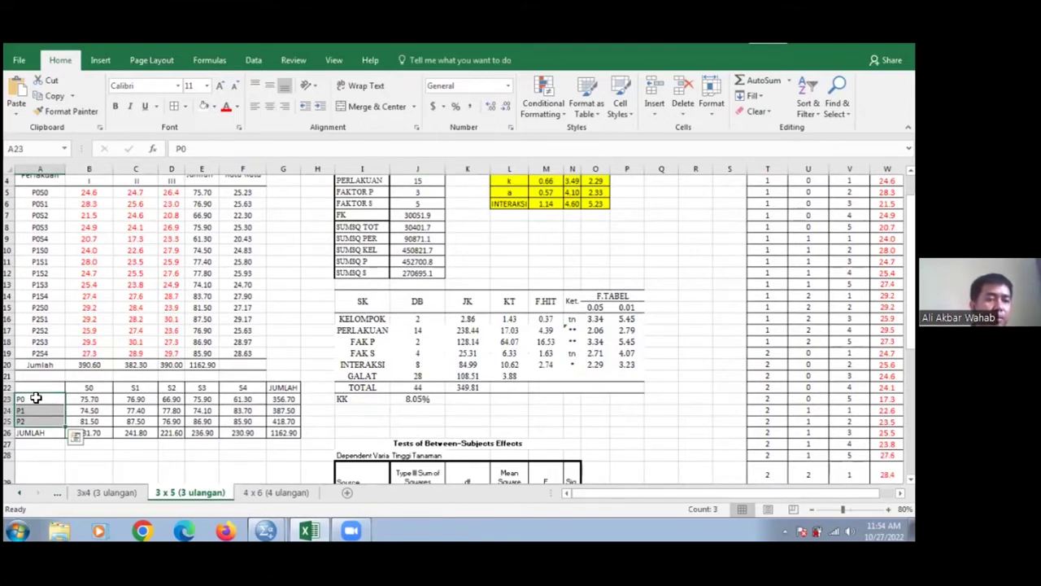
pyautogui.click(106, 386)
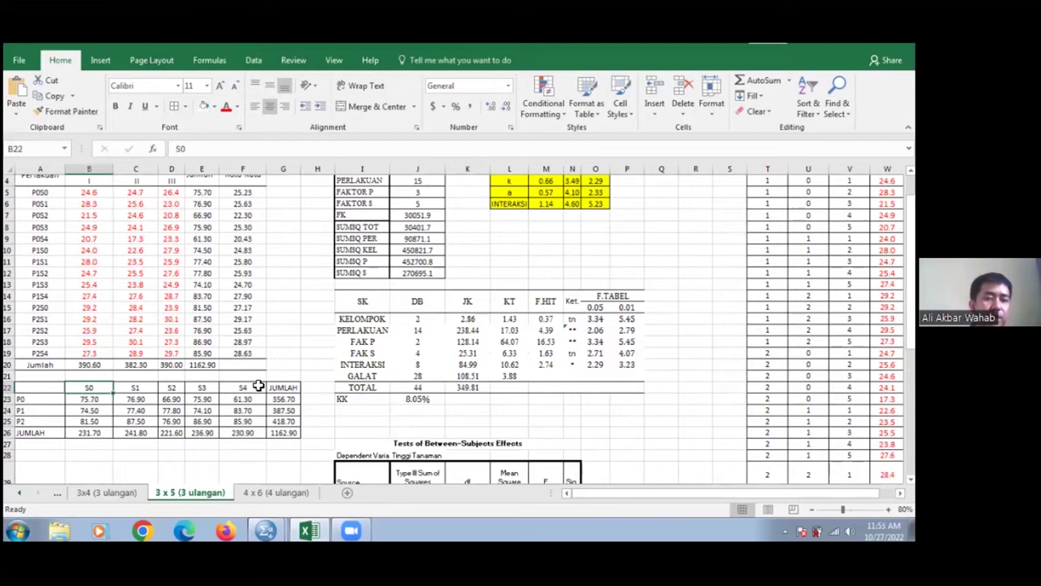
pyautogui.scroll(1, 256, 385)
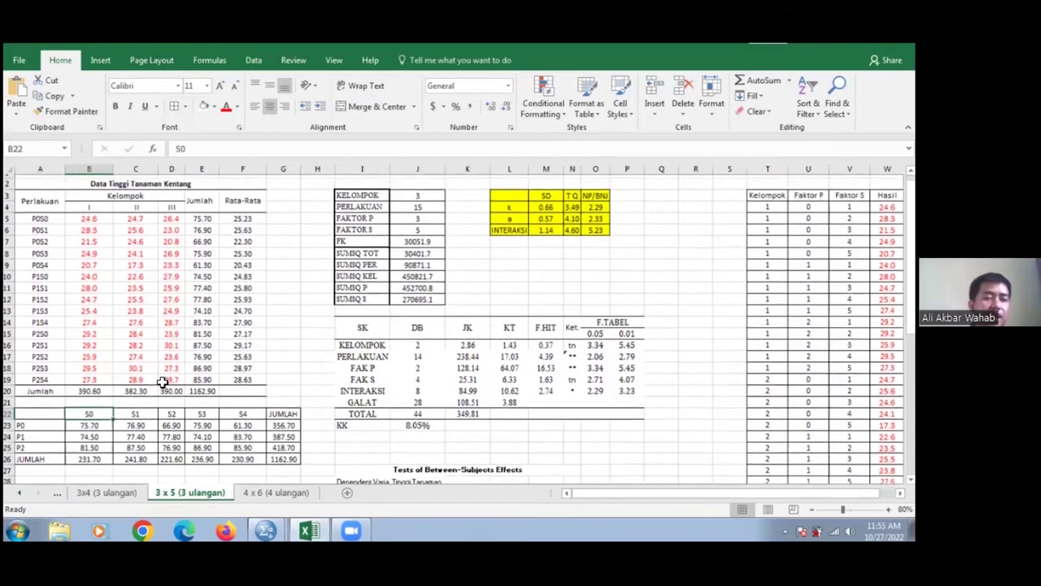
pyautogui.scroll(-1, 244, 389)
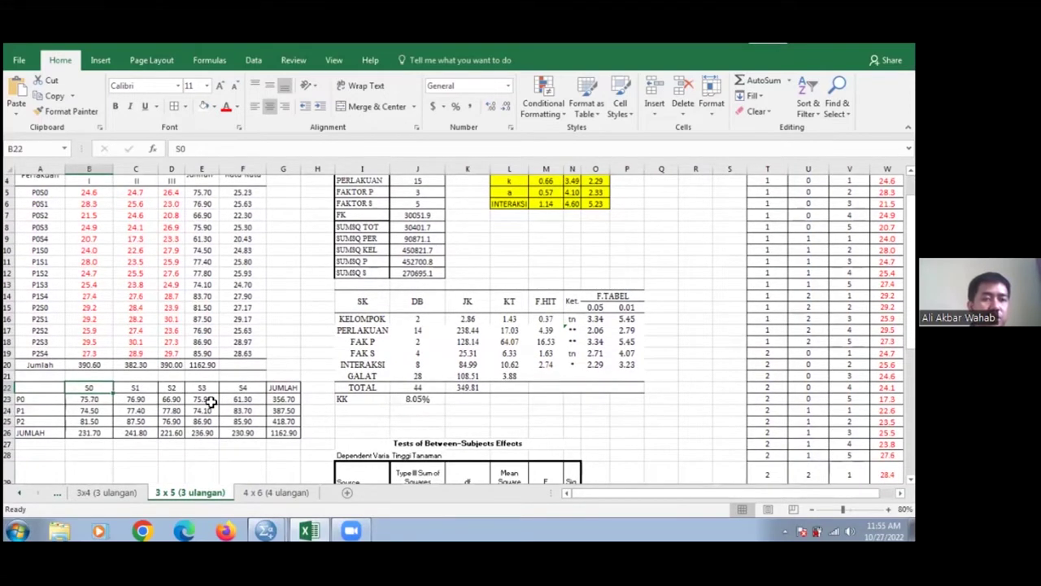
pyautogui.scroll(1, 210, 402)
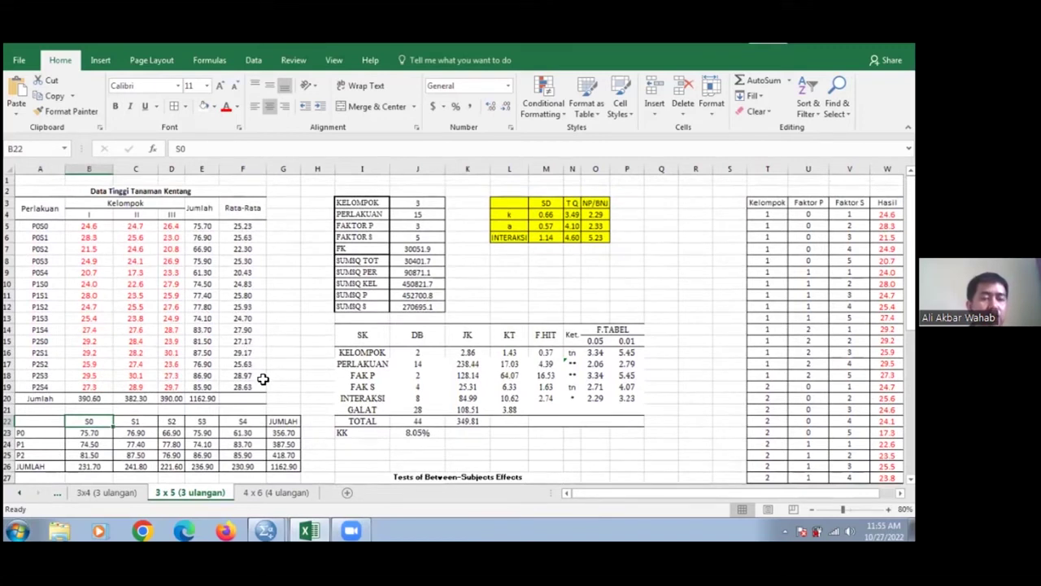
pyautogui.scroll(-1, 262, 378)
# Step: Trace the P0/S0 entry of the two-way table back to the treatment sums in the Jumlah column of the data table
pyautogui.click(33, 398)
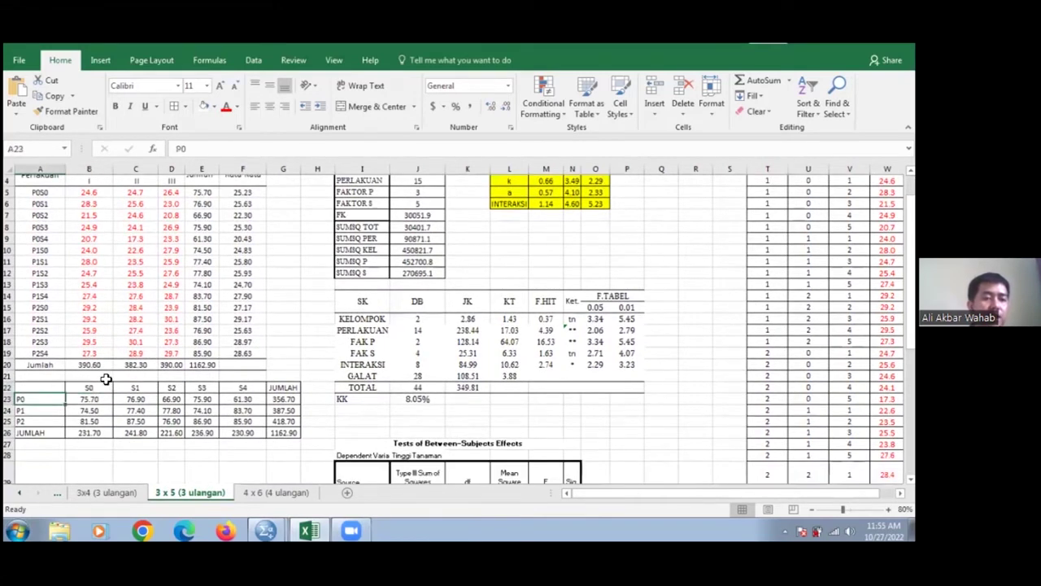
pyautogui.click(89, 400)
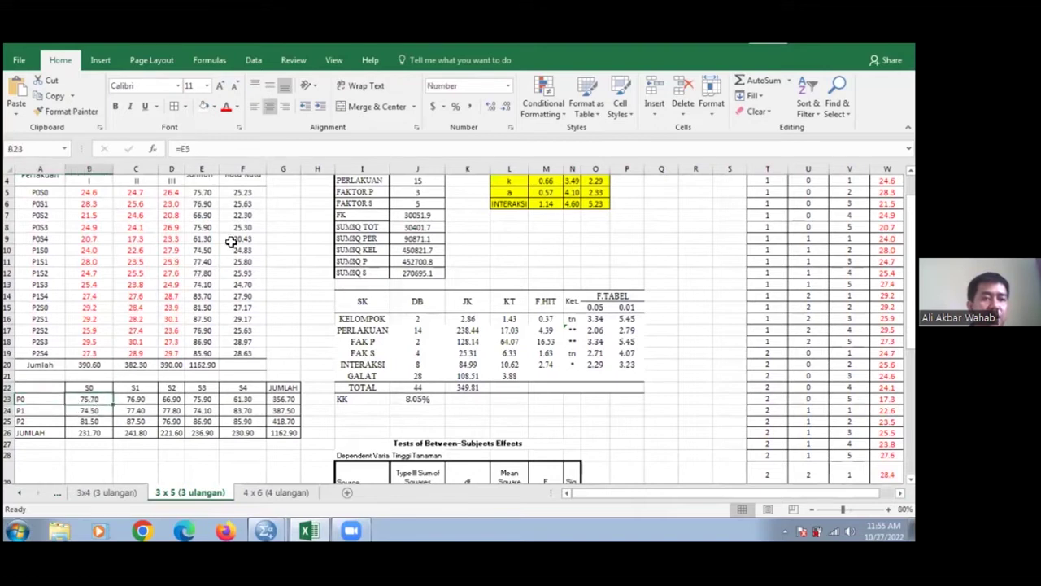
pyautogui.click(213, 192)
pyautogui.click(205, 204)
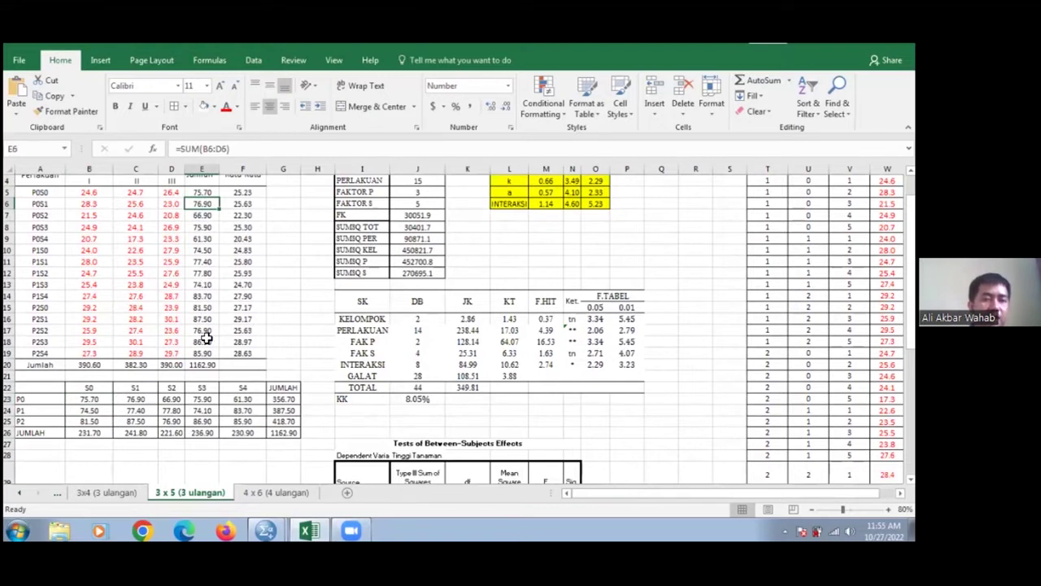
pyautogui.scroll(1, 207, 337)
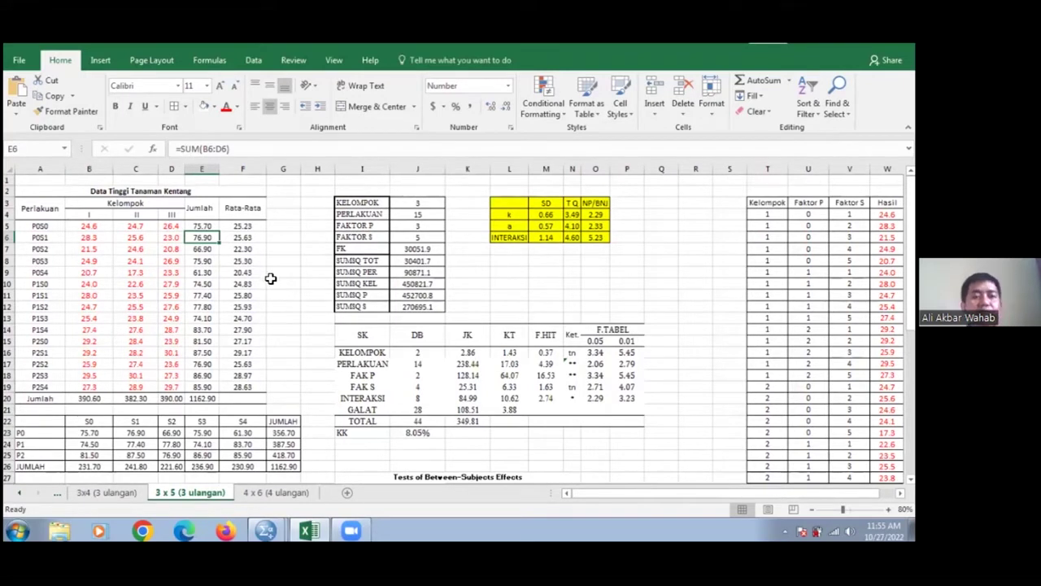
# Step: Inspect the KELOMPOK value and the correction factor (FK) formula in the summary table
pyautogui.click(409, 202)
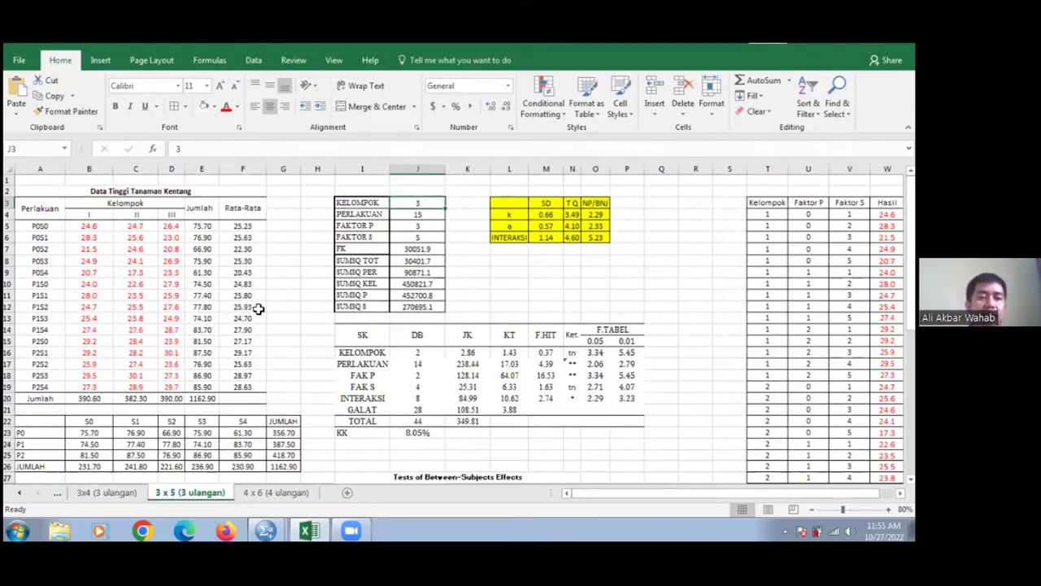
pyautogui.click(361, 263)
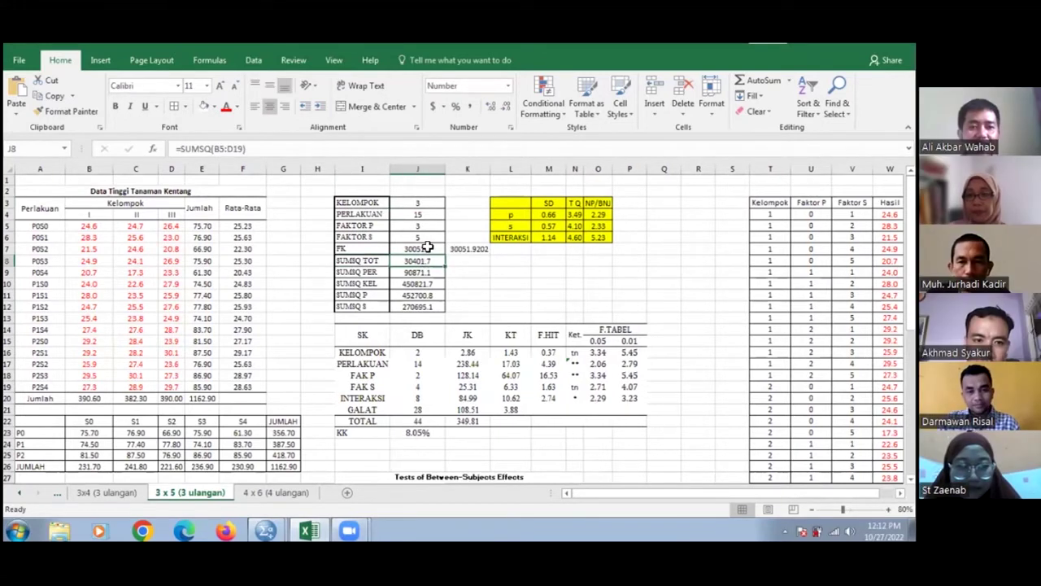
pyautogui.click(427, 248)
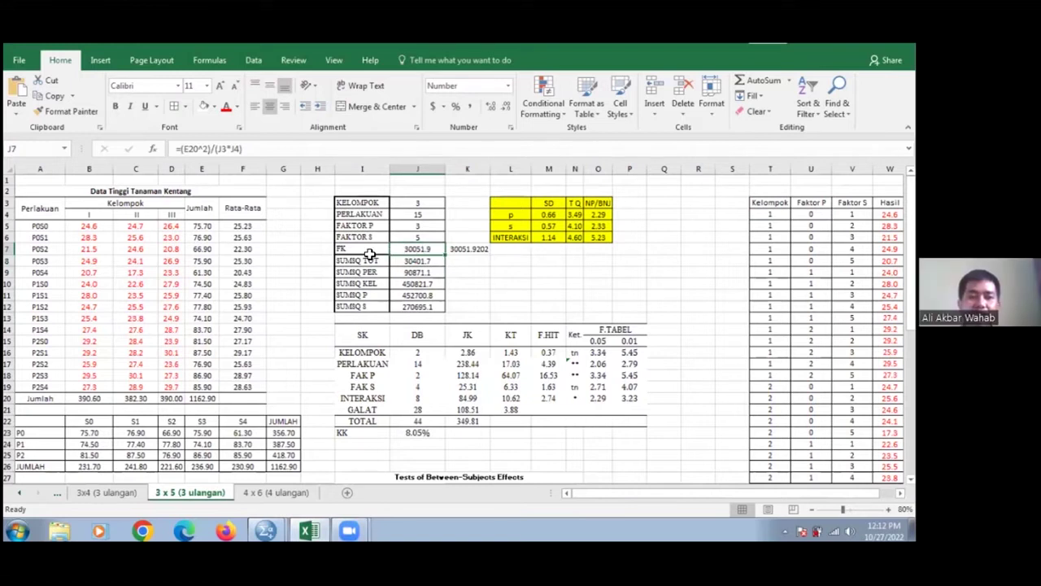
# Step: Check which data cells the SUMSQ TOT formula in J8 covers, leaving the formula as it is
pyautogui.click(416, 260)
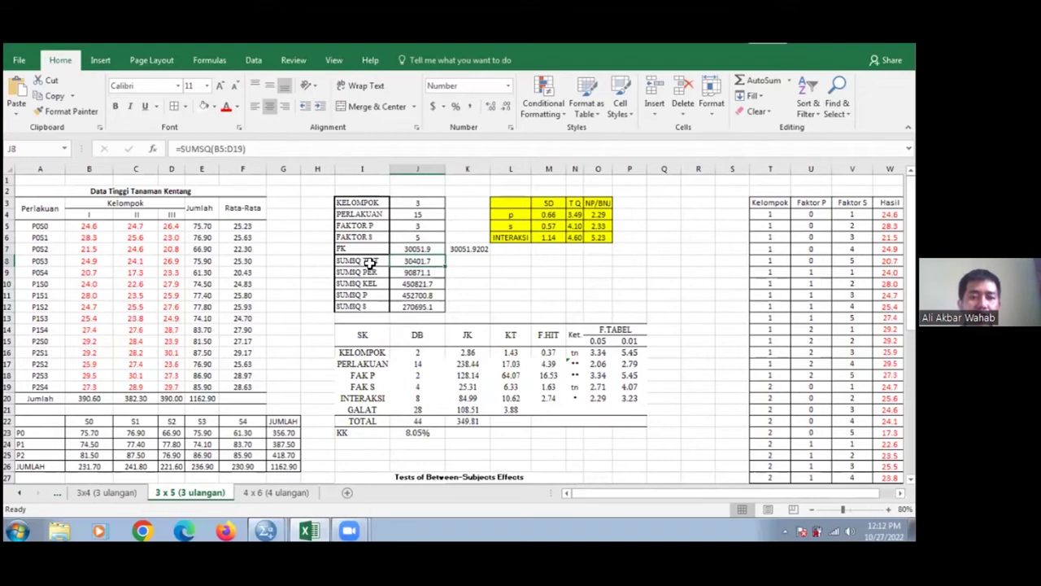
pyautogui.click(370, 261)
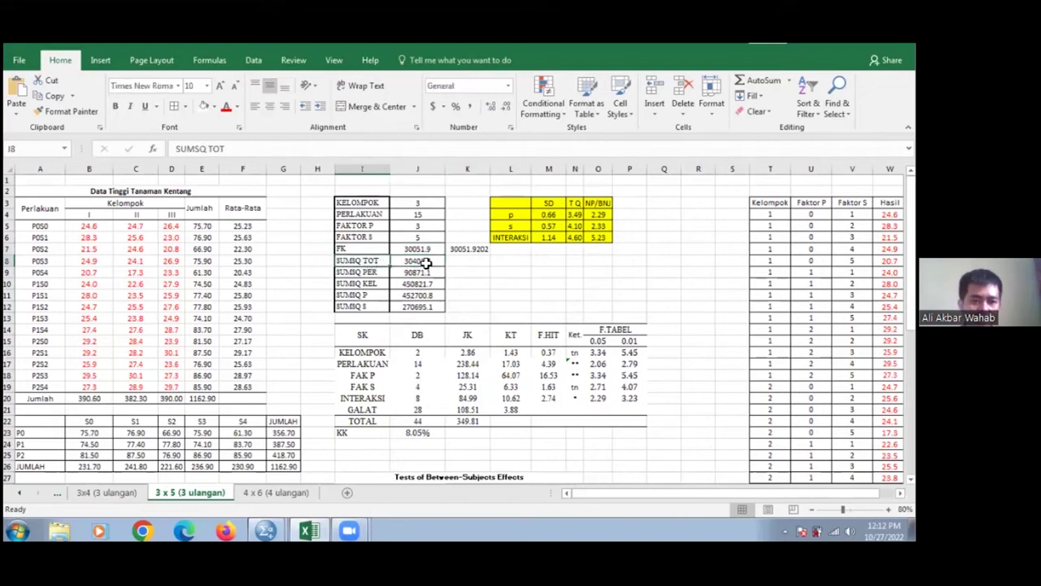
pyautogui.click(425, 261)
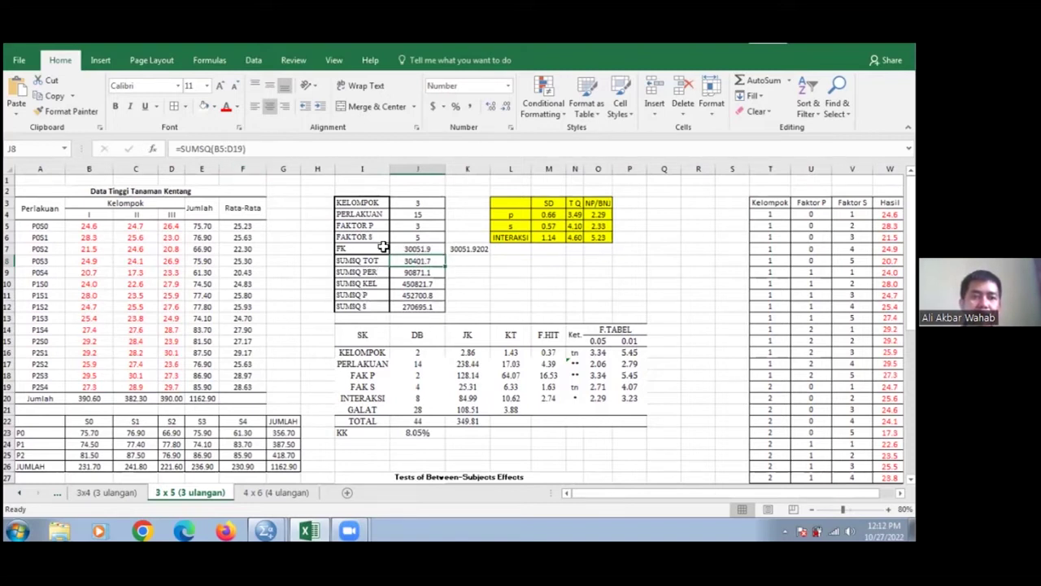
pyautogui.press('F2')
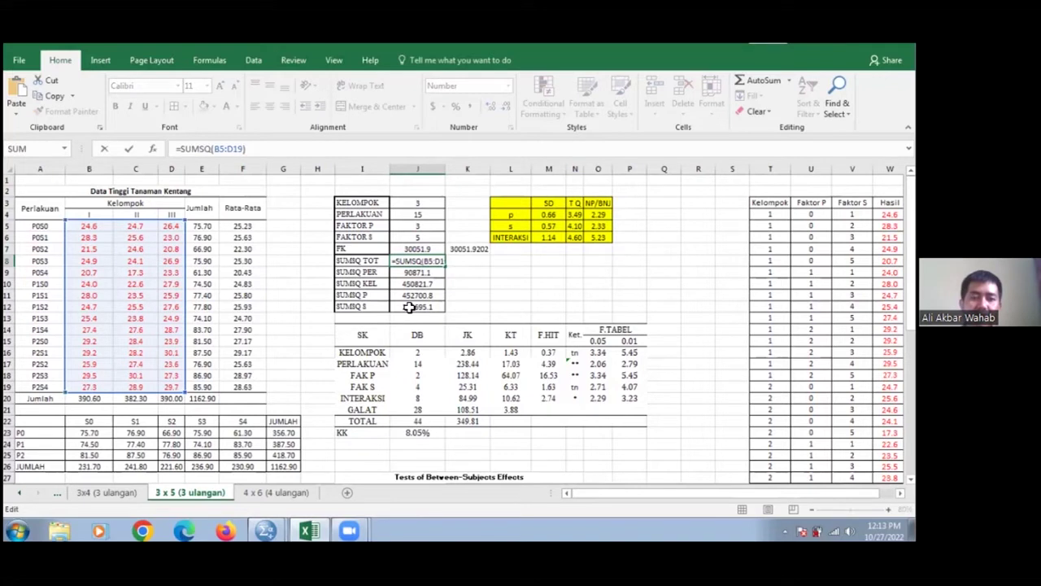
pyautogui.press('Return')
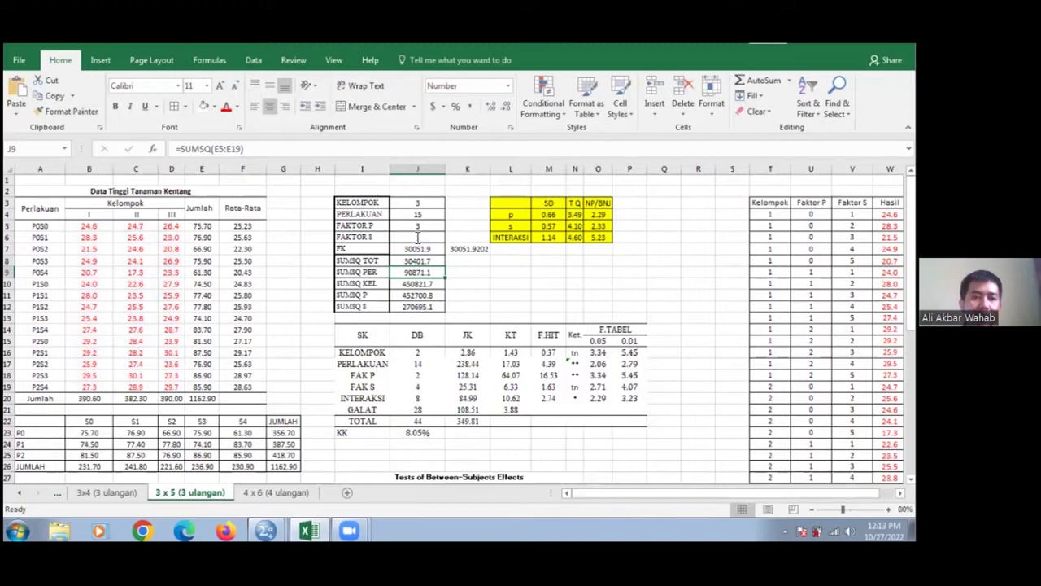
# Step: Check the source ranges of the SUMSQ PER and SUMSQ KEL formulas in J9 and J10 without altering them
pyautogui.press('F2')
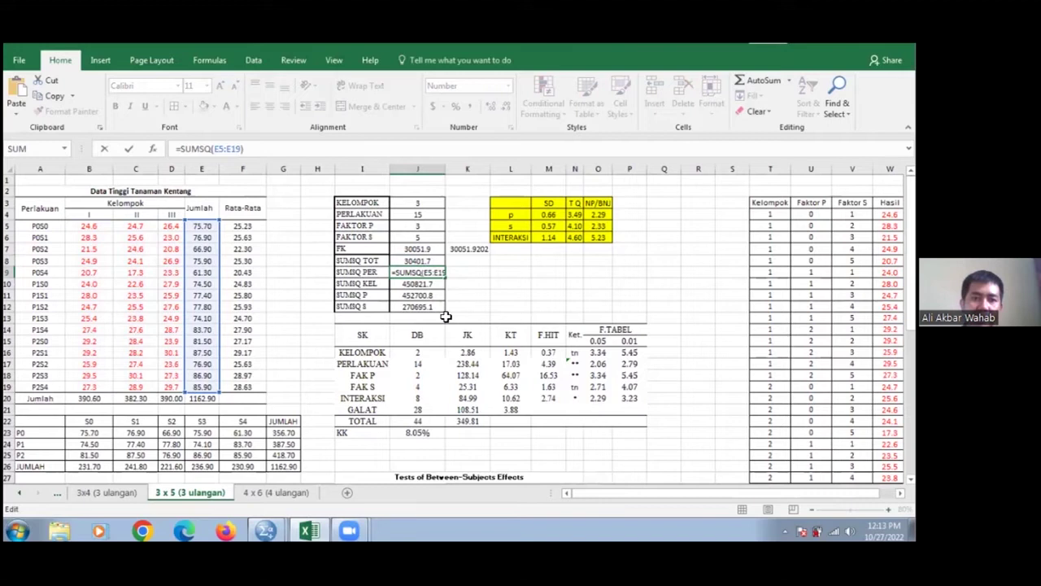
pyautogui.hotkey('ctrl', 'Return')
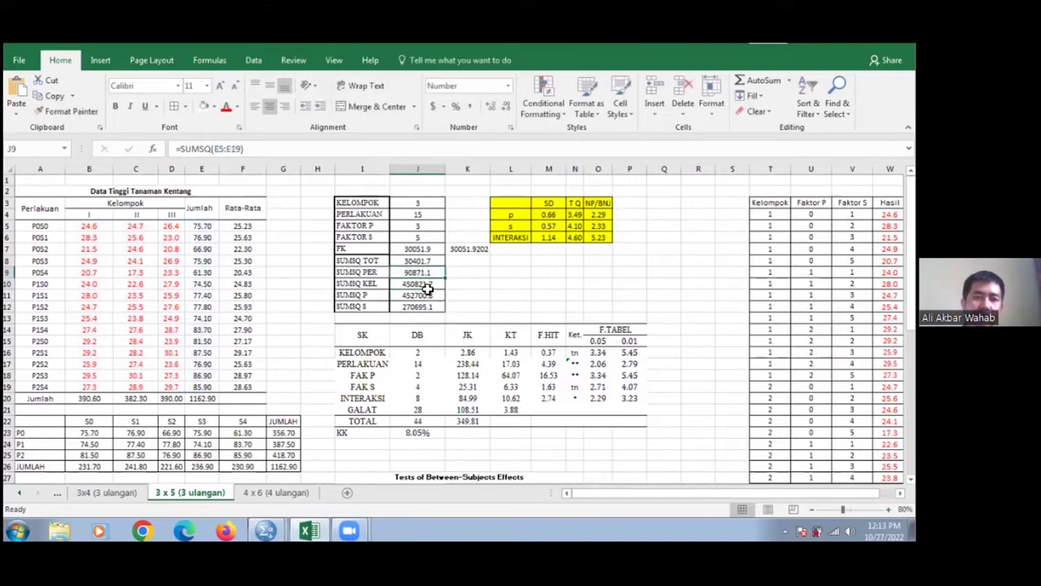
pyautogui.click(426, 286)
pyautogui.click(340, 159)
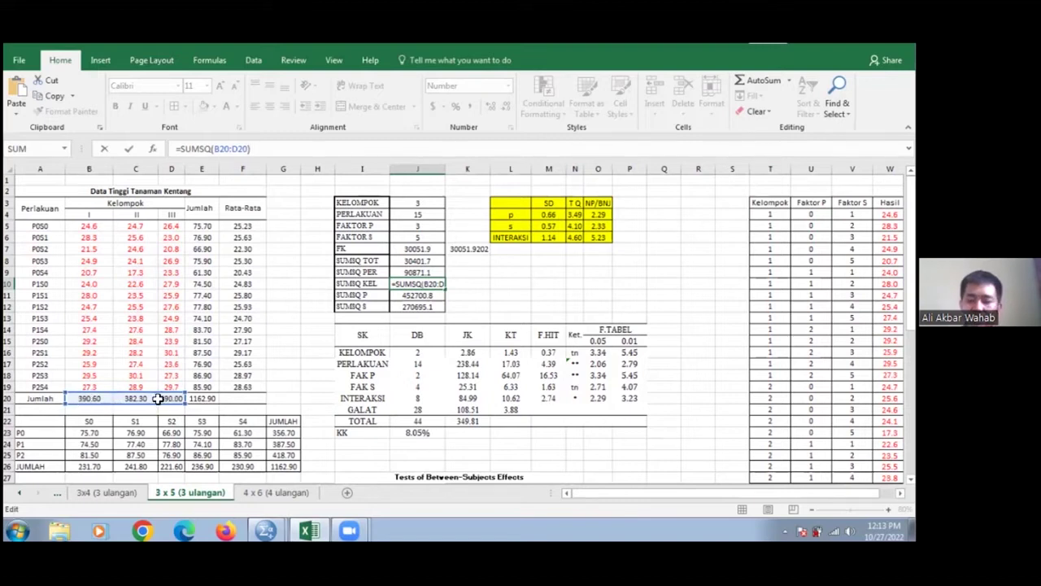
pyautogui.press('Return')
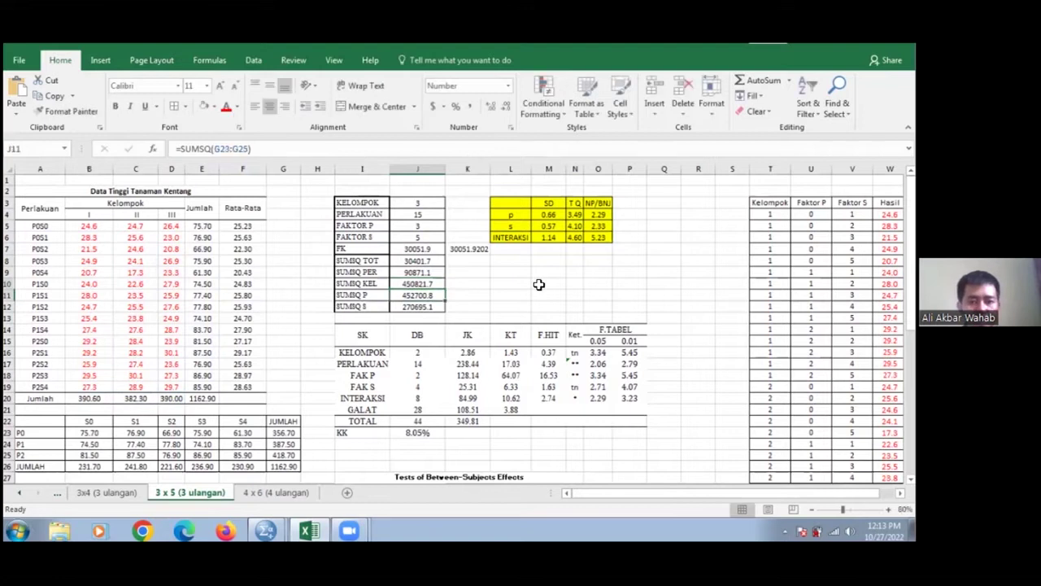
pyautogui.click(421, 284)
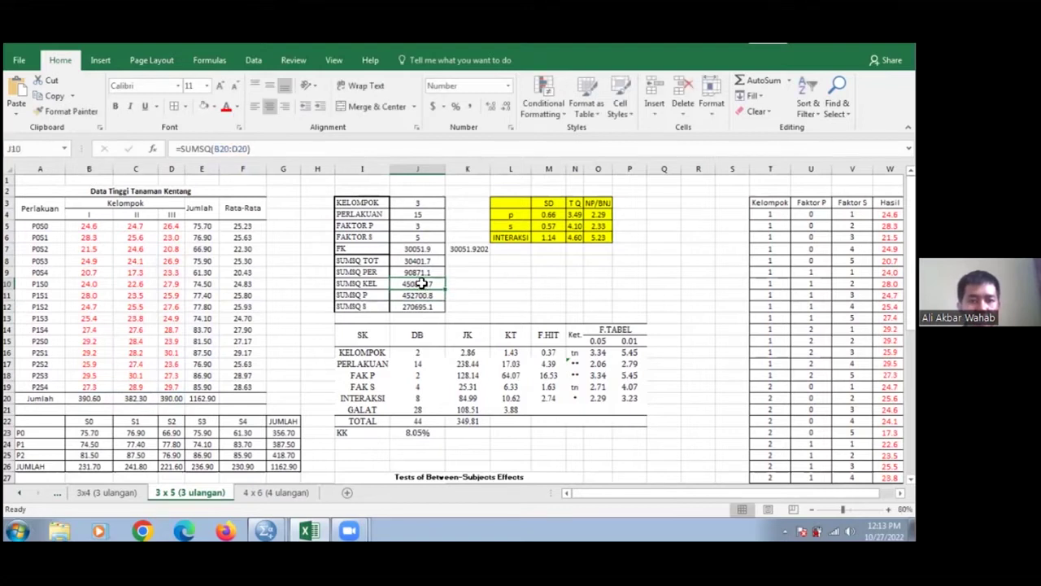
# Step: Review the SUMSQ P formula in J11 and the P-level totals in G23:G25 that it uses, discarding any accidental edit
pyautogui.click(414, 297)
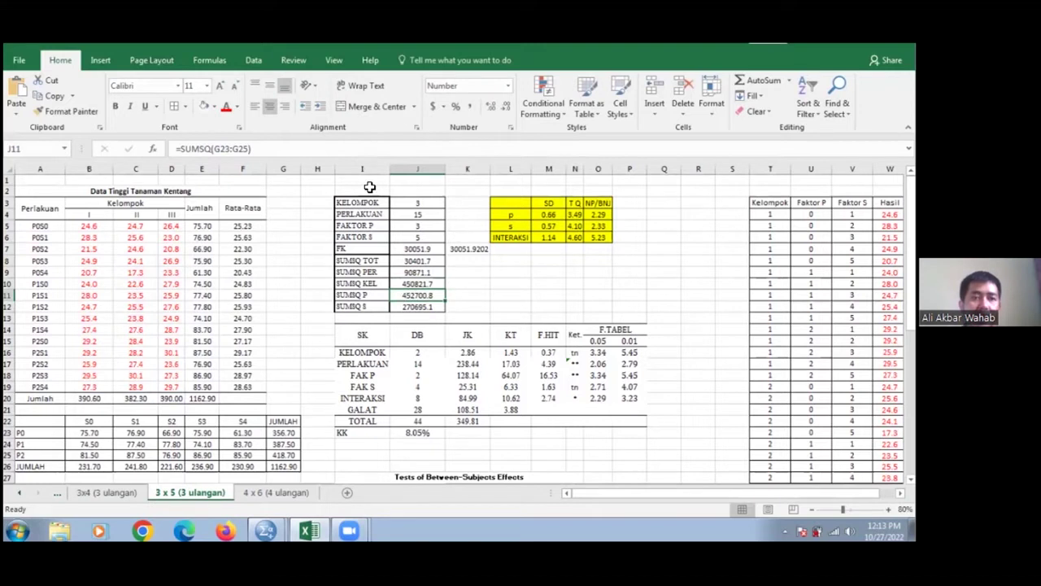
pyautogui.press('F2')
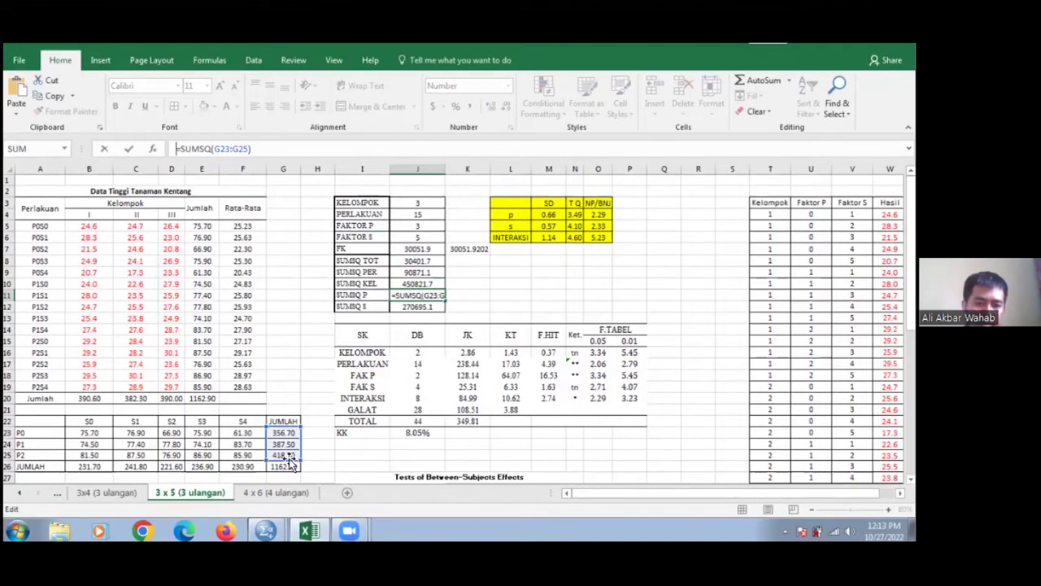
pyautogui.click(298, 451)
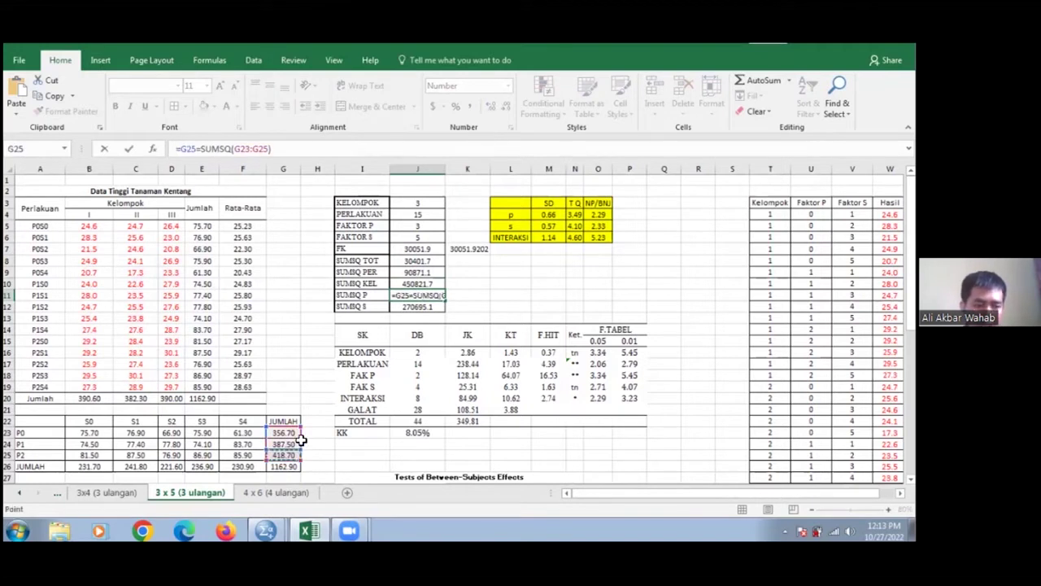
pyautogui.press('Escape')
pyautogui.moveTo(291, 435); pyautogui.dragTo(295, 453)
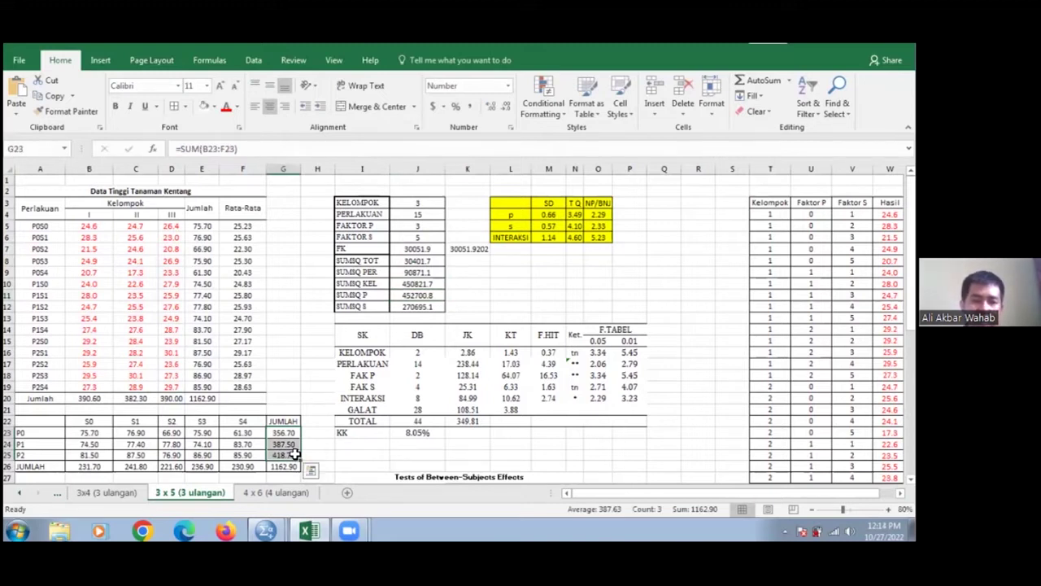
pyautogui.press('Return')
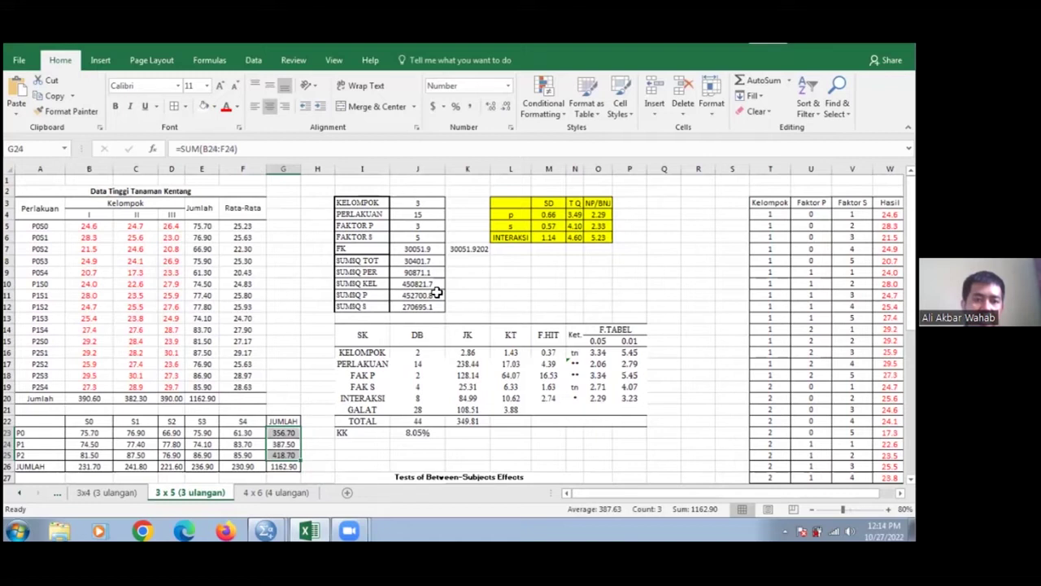
pyautogui.click(437, 295)
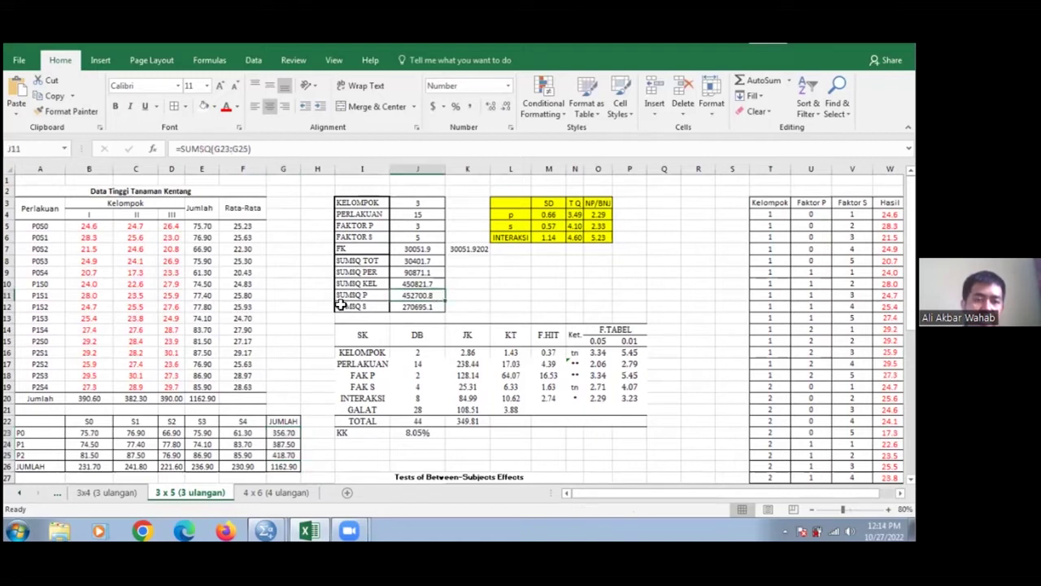
# Step: Check the range of S-level totals used by the SUMSQ S formula in J12, keeping the formula intact
pyautogui.click(416, 305)
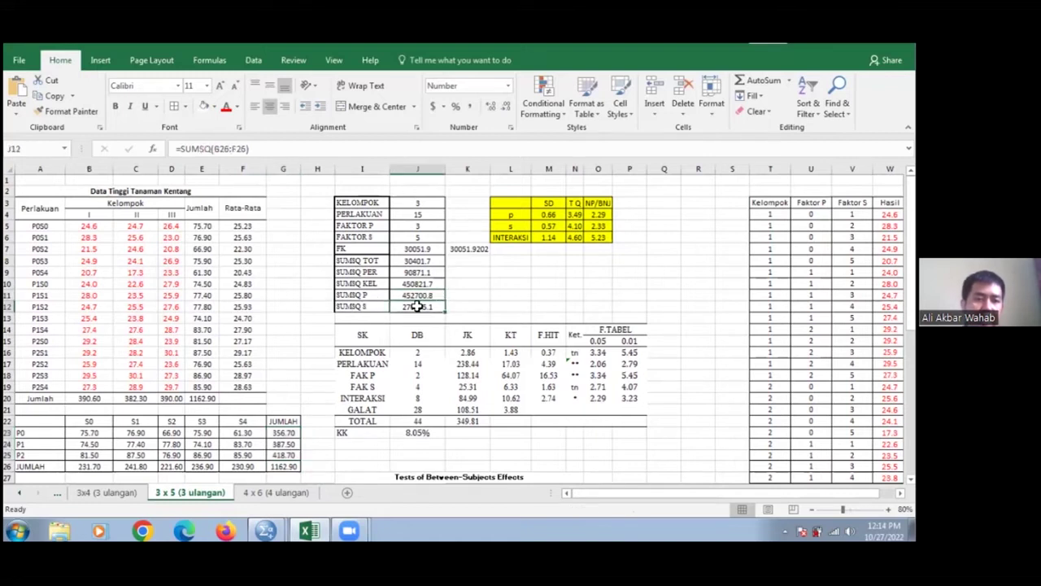
pyautogui.click(323, 153)
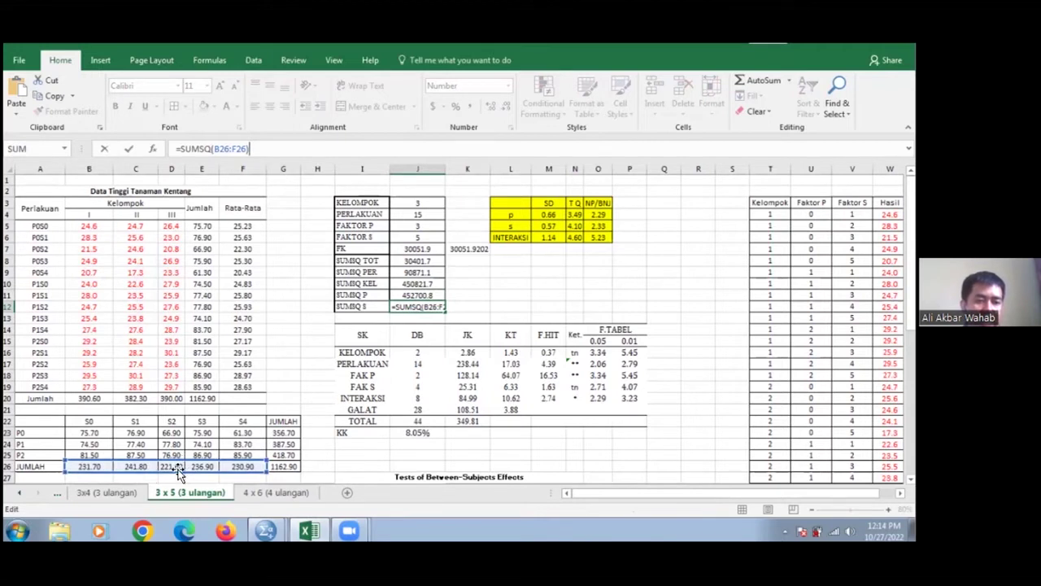
pyautogui.press('Return')
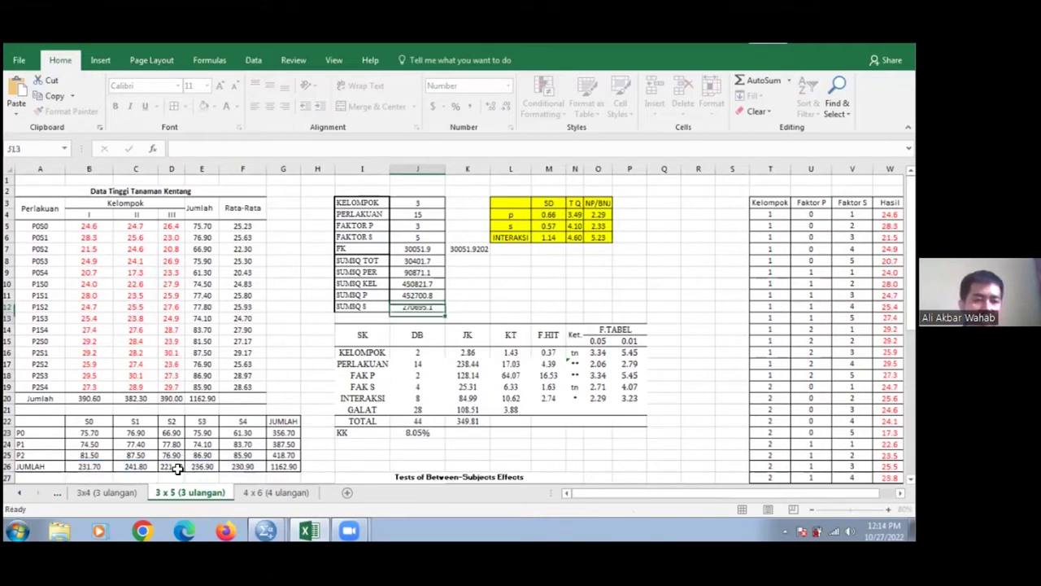
pyautogui.click(438, 306)
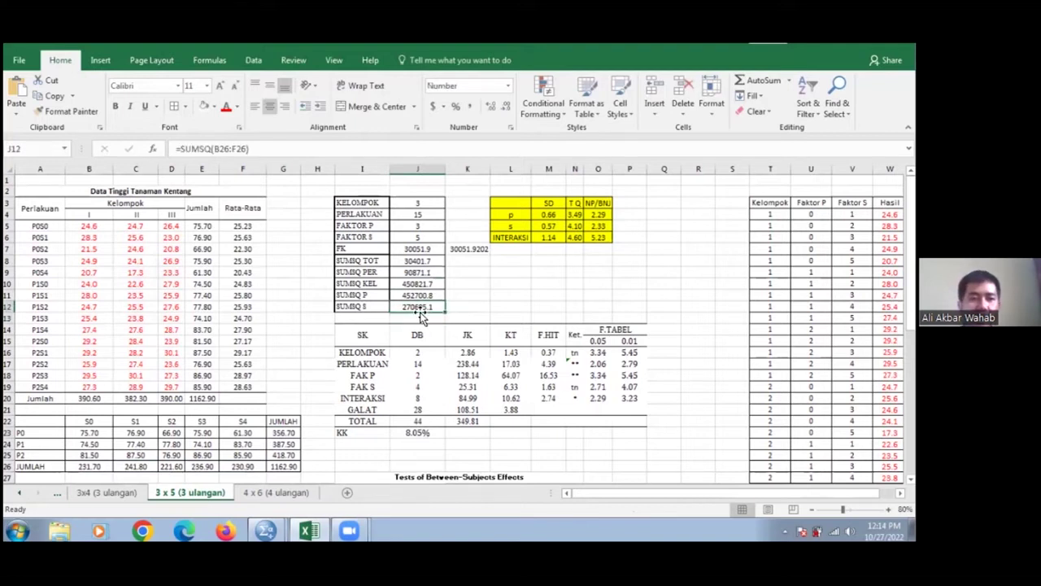
# Step: Look over the summary block I3:J12 and the whole ANOVA table I14:P23 below it, without changing any cell
pyautogui.click(385, 202)
pyautogui.moveTo(384, 202); pyautogui.dragTo(423, 307)
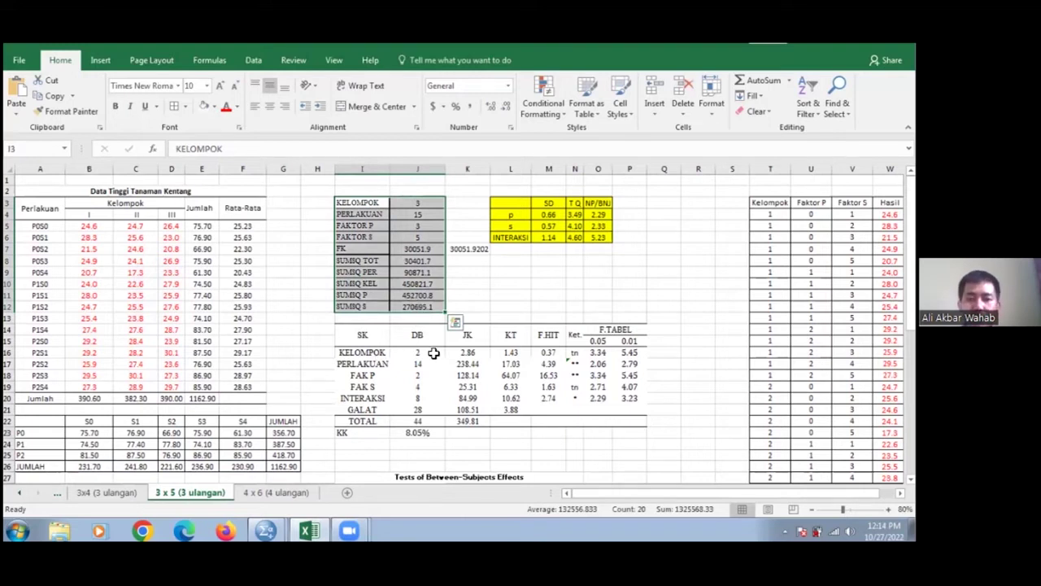
pyautogui.moveTo(375, 335); pyautogui.dragTo(600, 431)
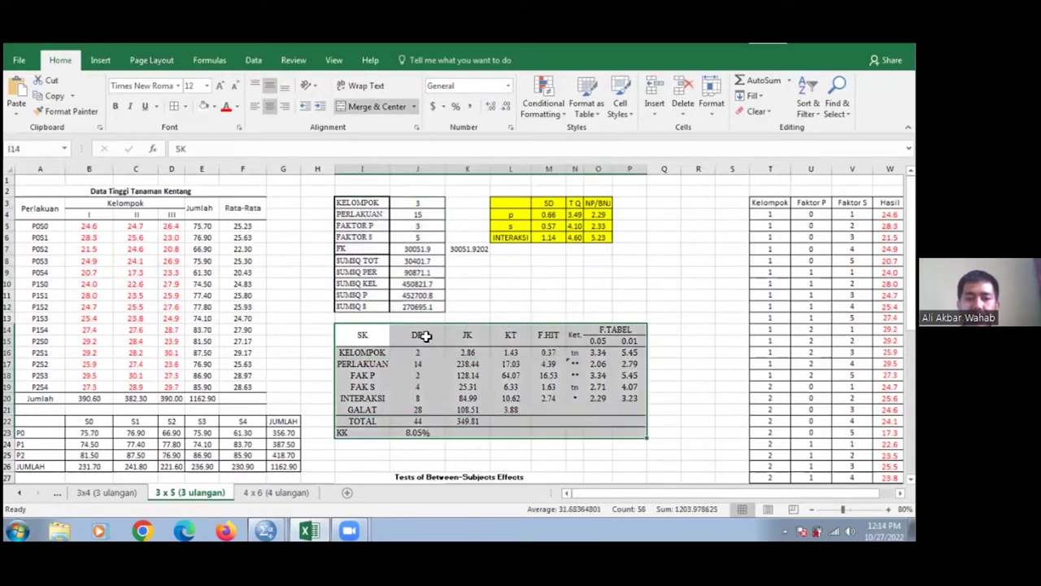
pyautogui.click(429, 371)
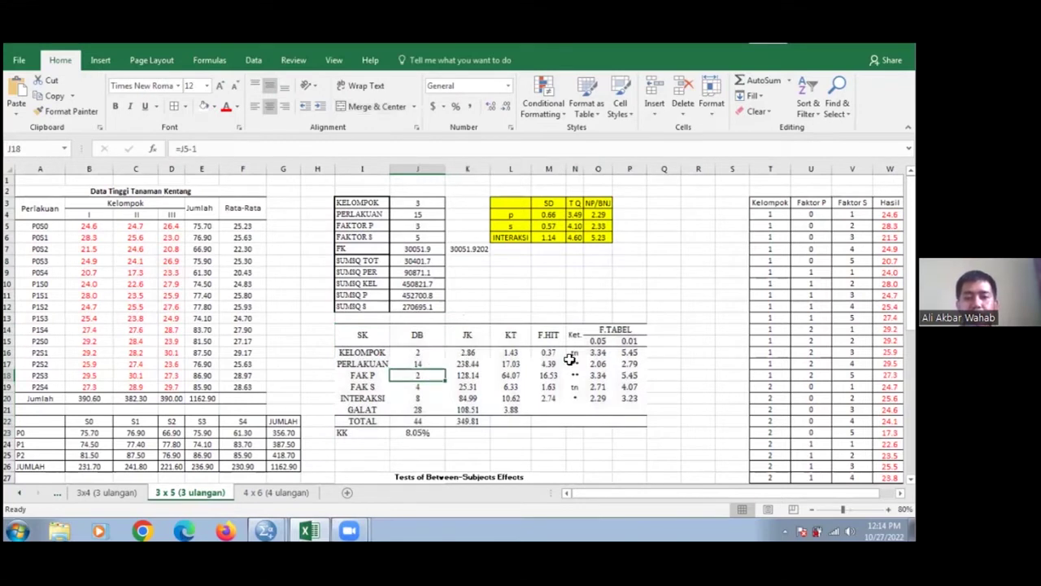
pyautogui.moveTo(369, 335); pyautogui.dragTo(635, 432)
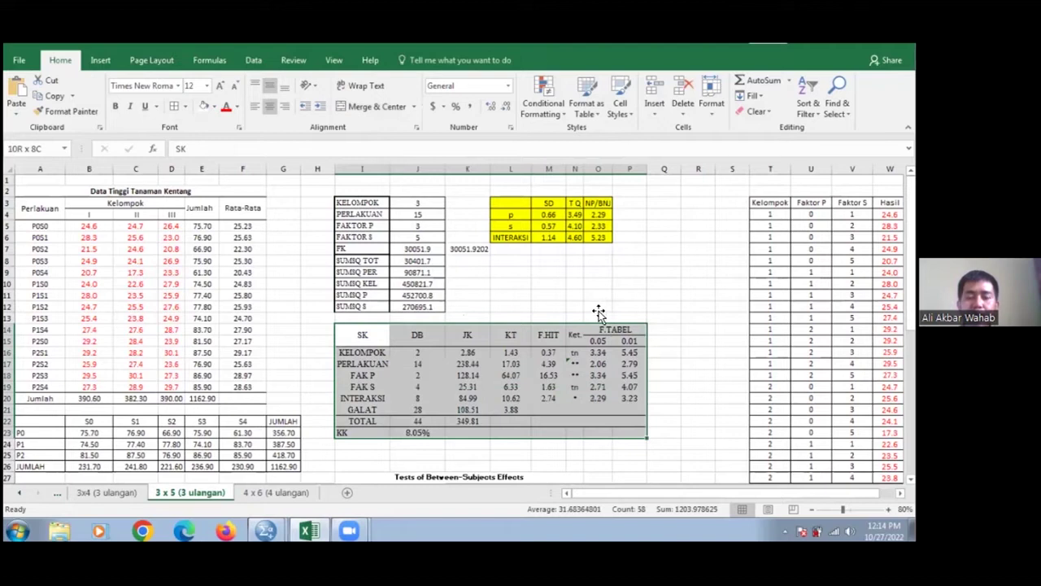
pyautogui.click(600, 307)
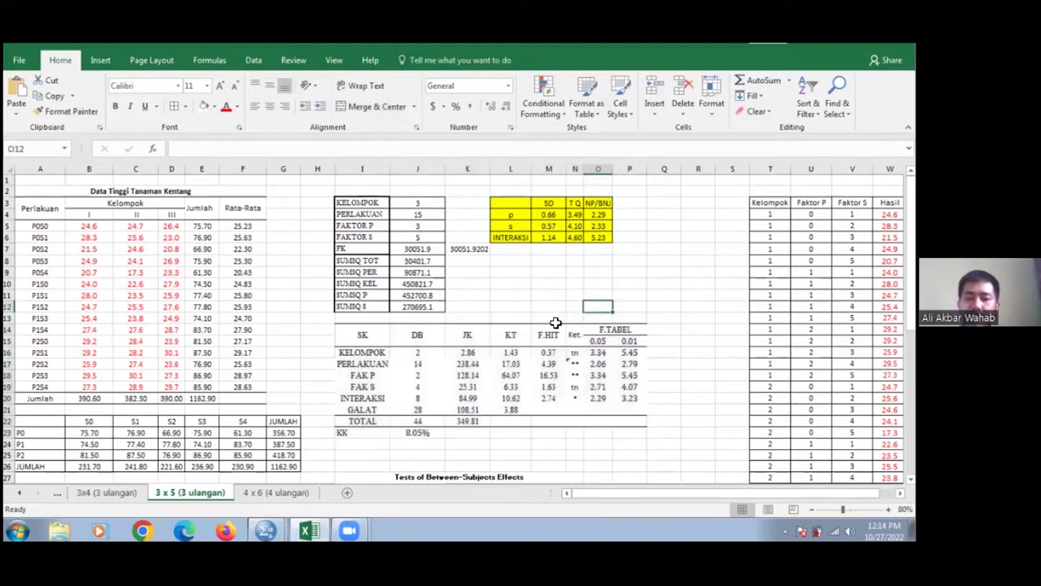
# Step: Go through the sources of variation from KELOMPOK to INTERAKSI in column I and their DB cells J16:J22
pyautogui.click(427, 351)
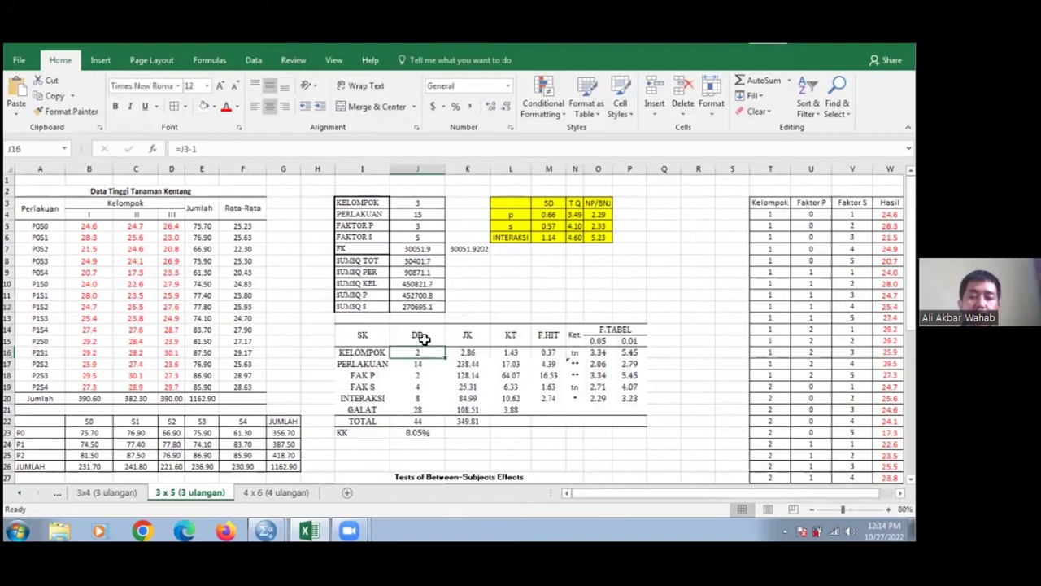
pyautogui.click(362, 356)
pyautogui.click(366, 365)
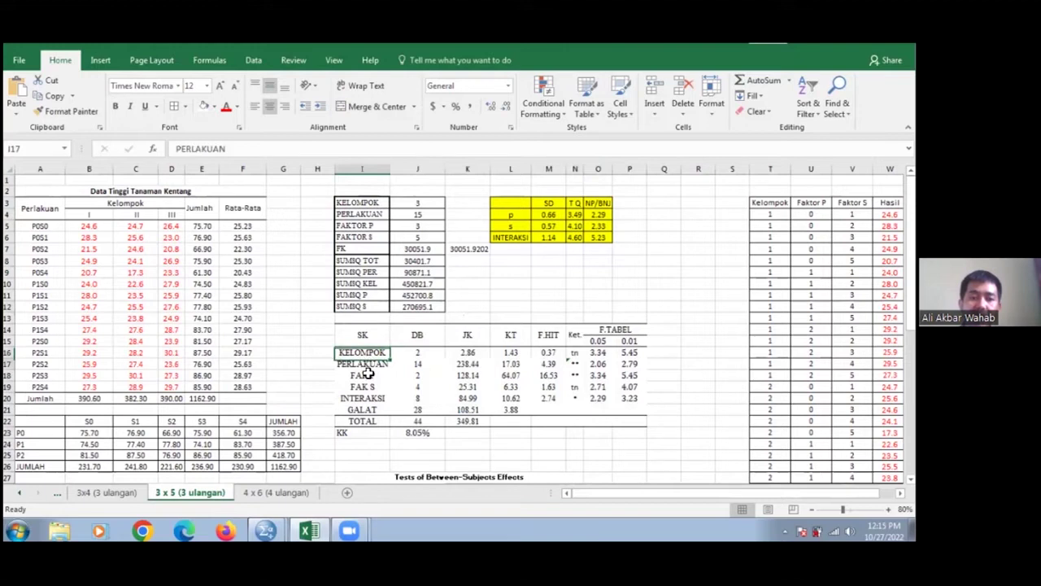
pyautogui.click(379, 373)
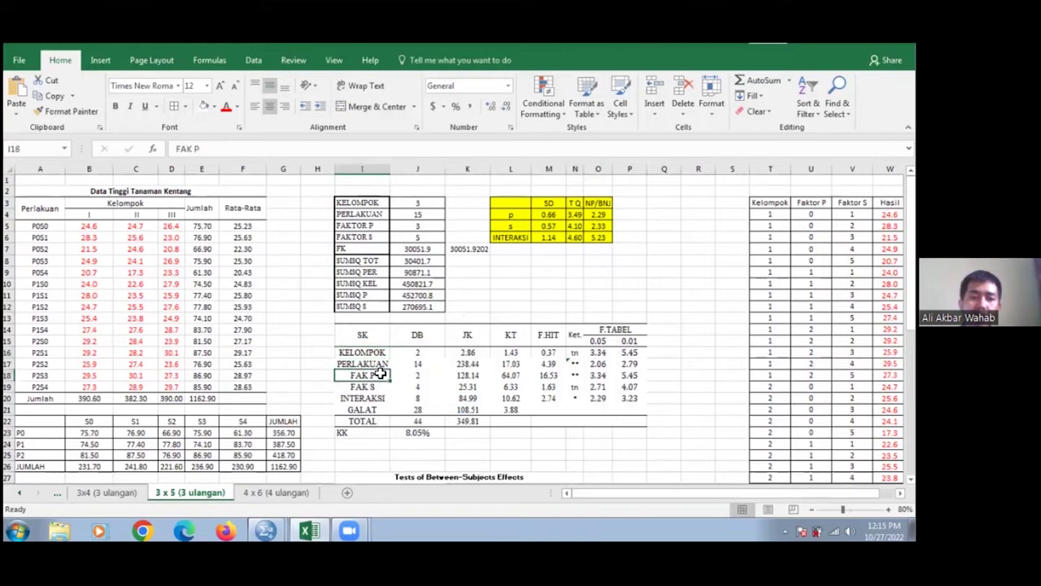
pyautogui.click(371, 387)
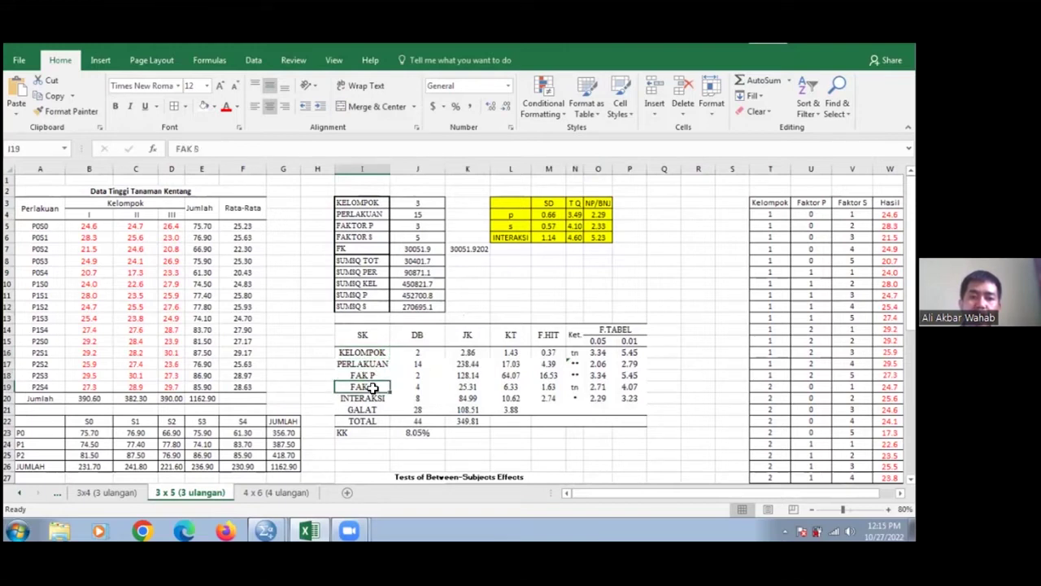
pyautogui.click(377, 399)
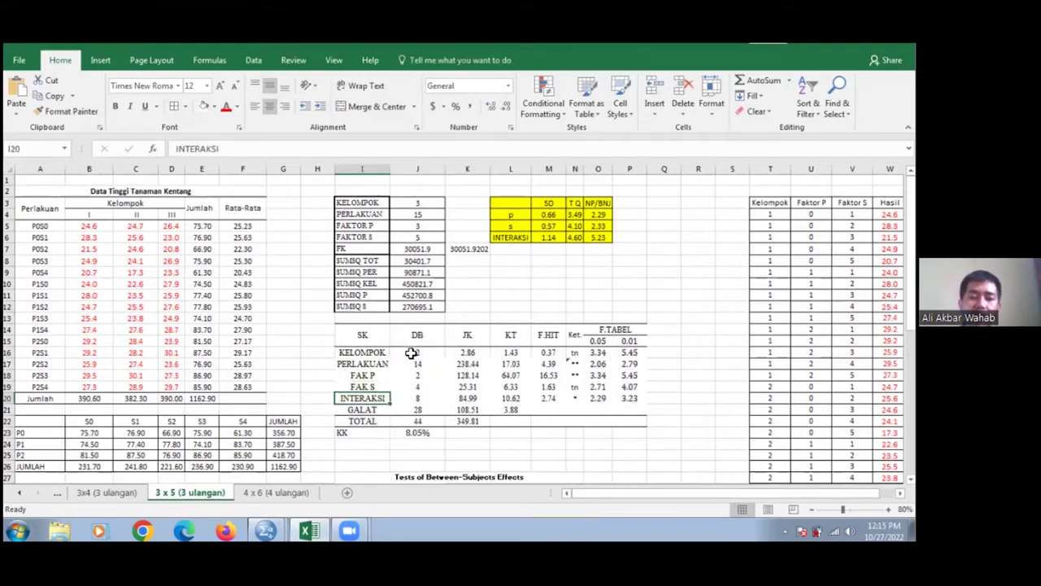
pyautogui.moveTo(412, 352); pyautogui.dragTo(417, 419)
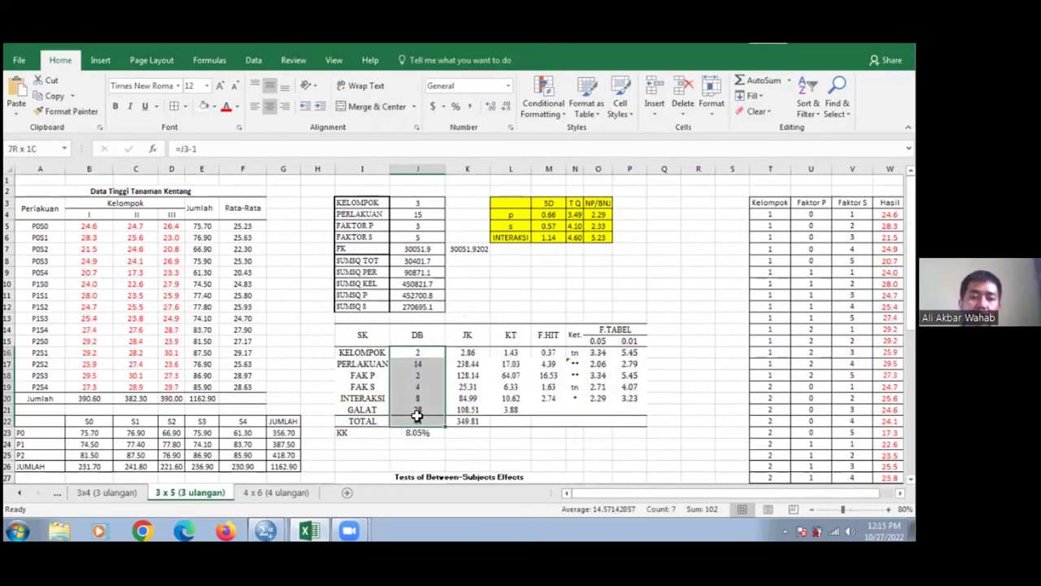
pyautogui.moveTo(371, 354); pyautogui.dragTo(374, 401)
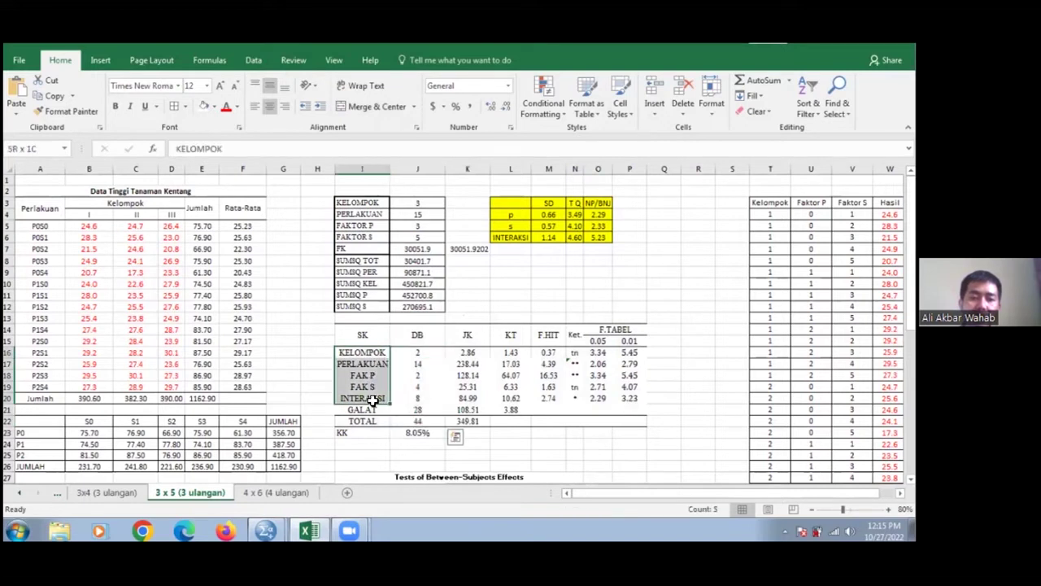
# Step: Check the DB formula for KELOMPOK in J16 against the group count in J3 that it uses
pyautogui.click(418, 364)
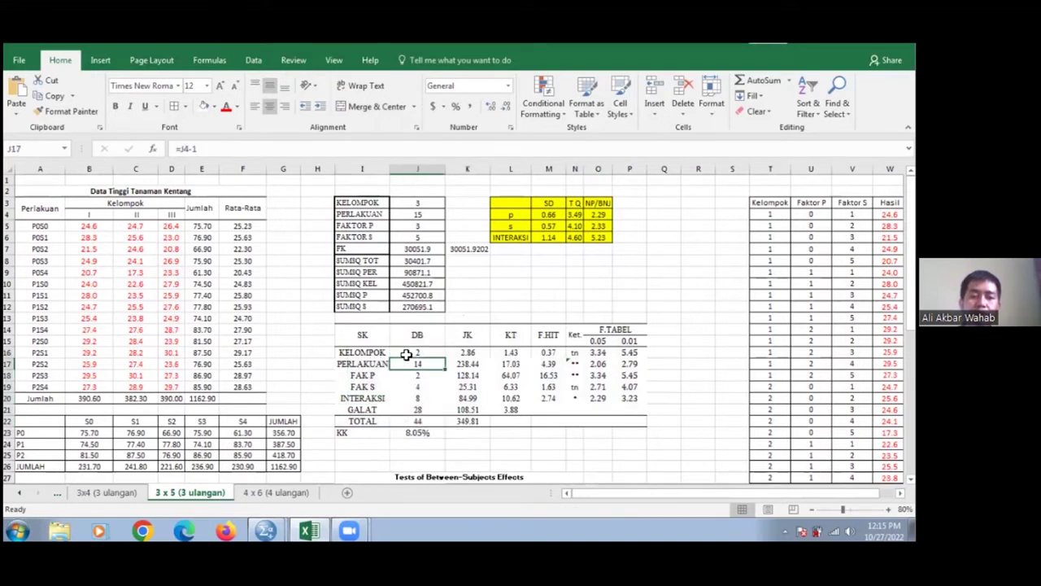
pyautogui.click(414, 352)
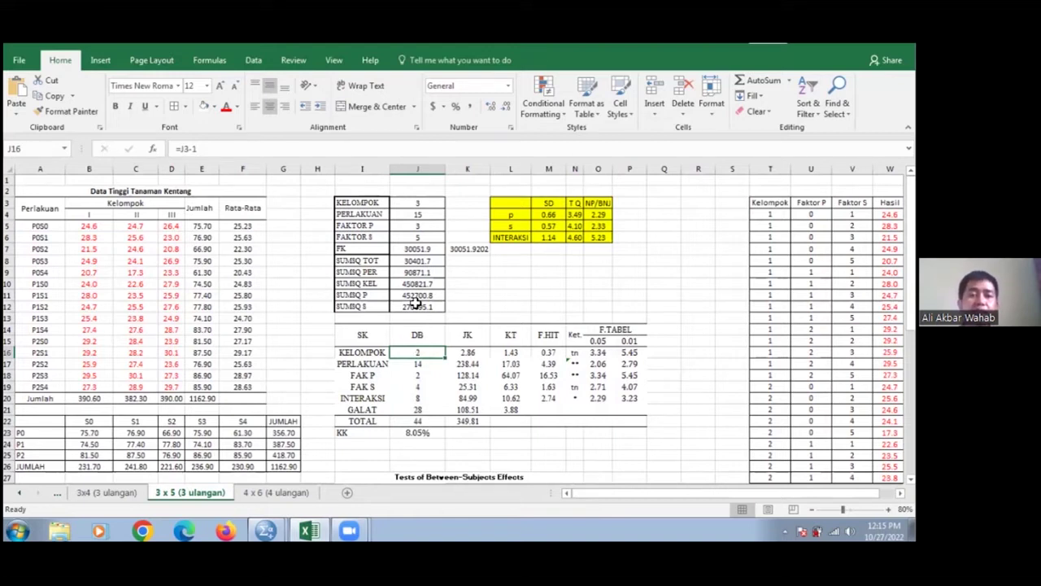
pyautogui.click(438, 204)
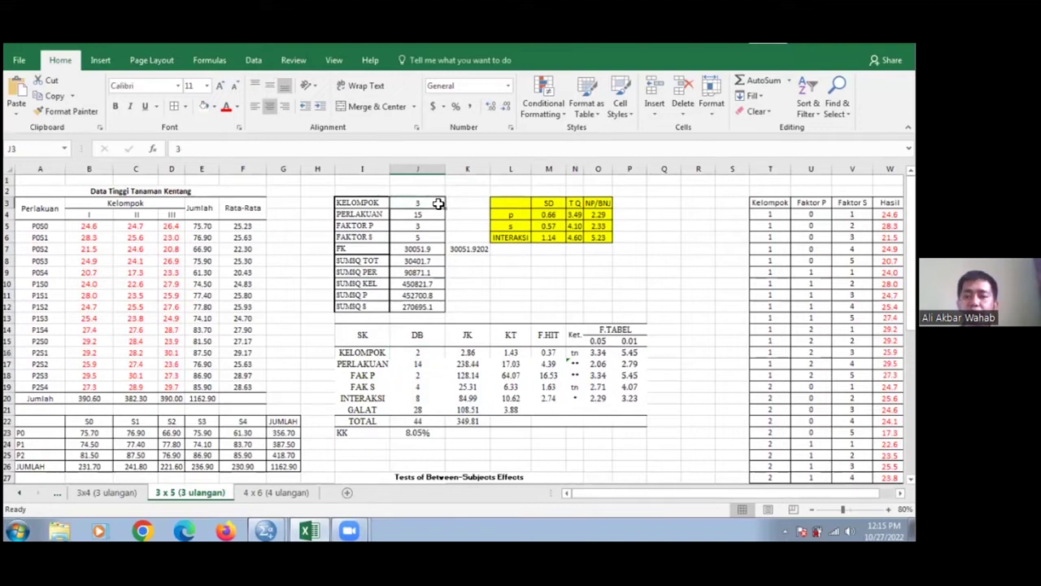
pyautogui.click(434, 351)
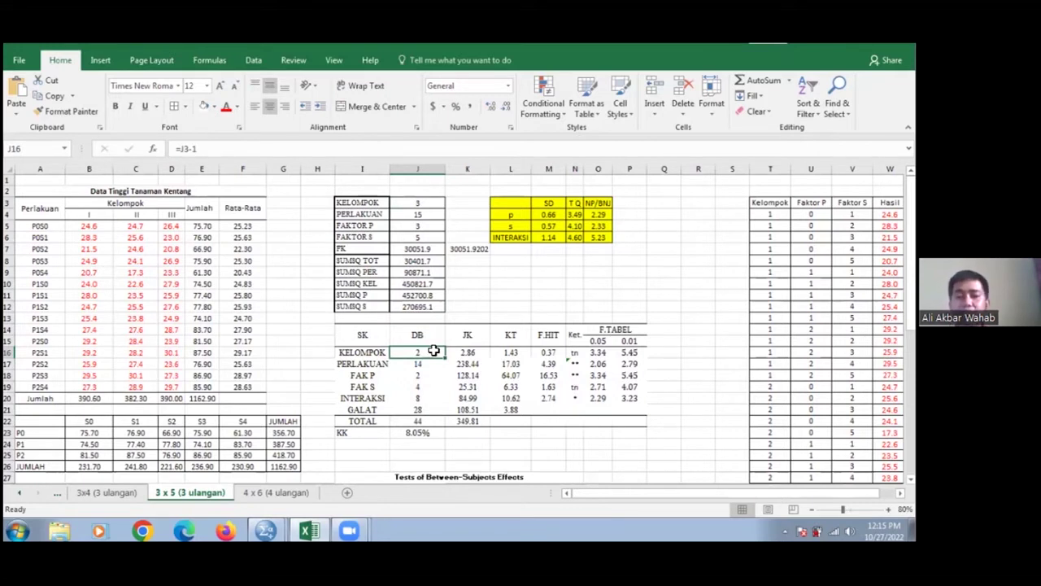
pyautogui.click(367, 362)
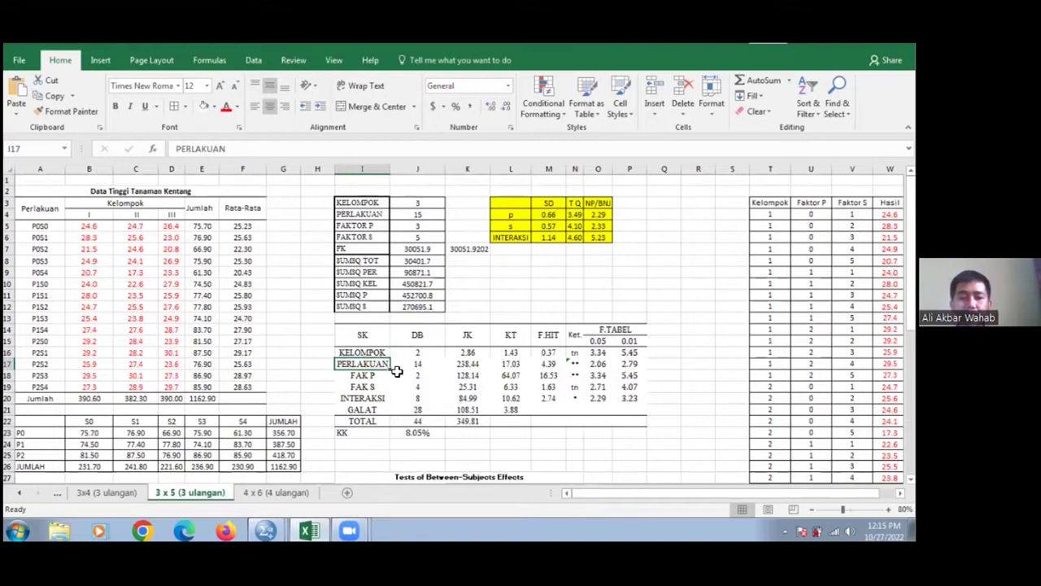
pyautogui.click(434, 352)
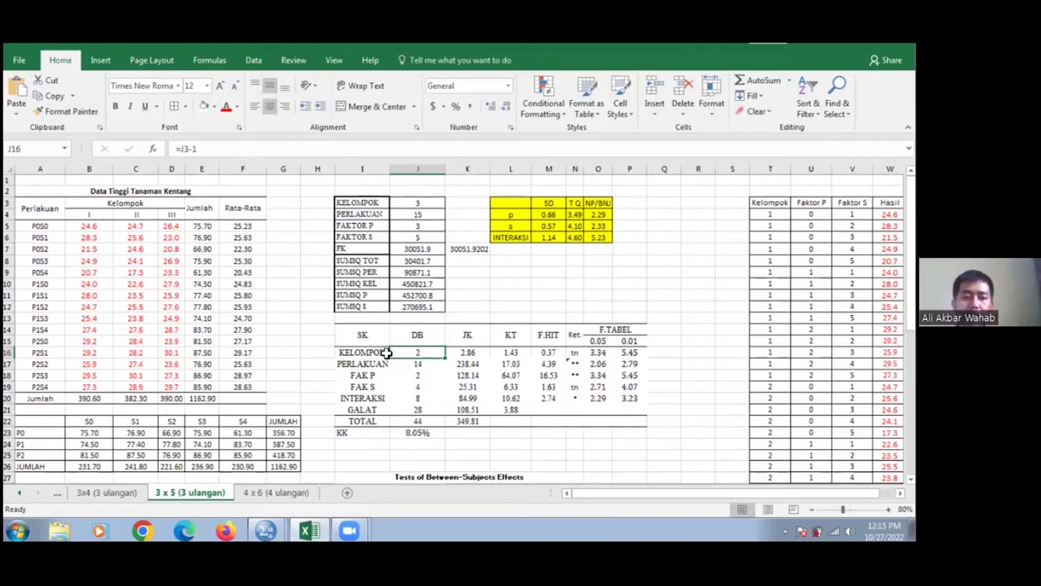
pyautogui.click(422, 201)
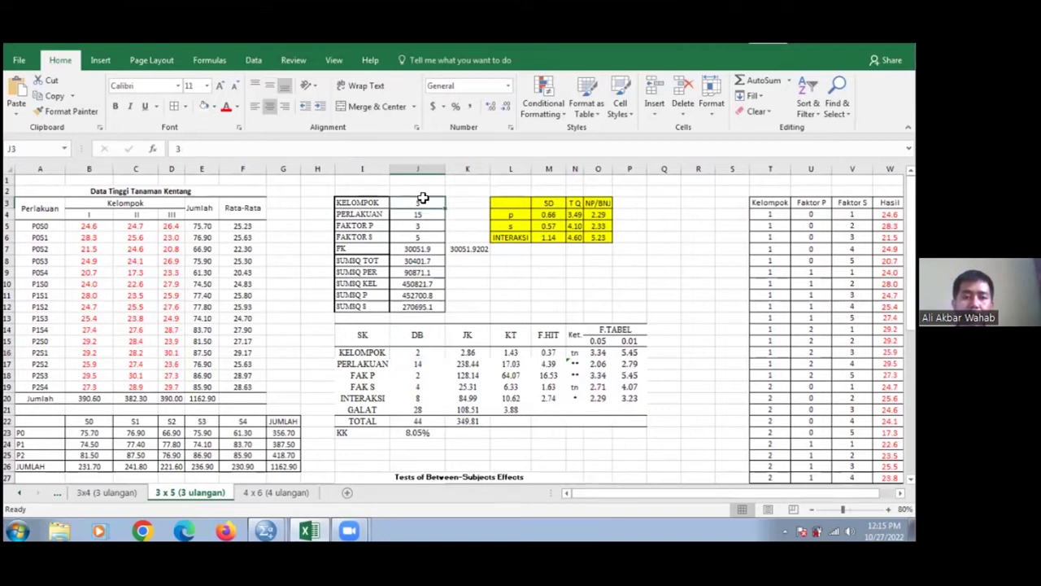
pyautogui.click(418, 356)
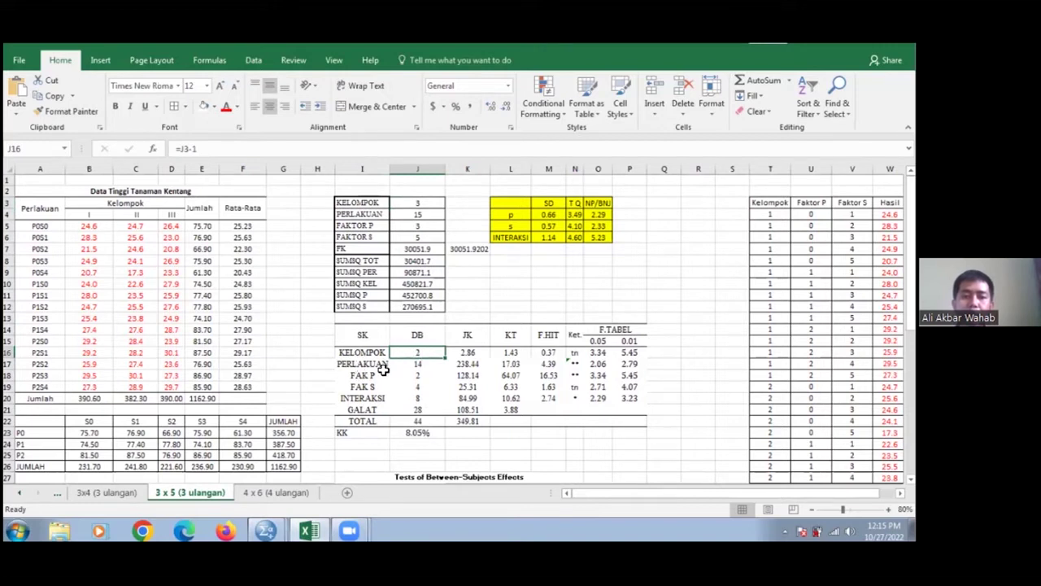
# Step: Check the DB formula for PERLAKUAN in J17 against the treatment count in J4
pyautogui.click(416, 367)
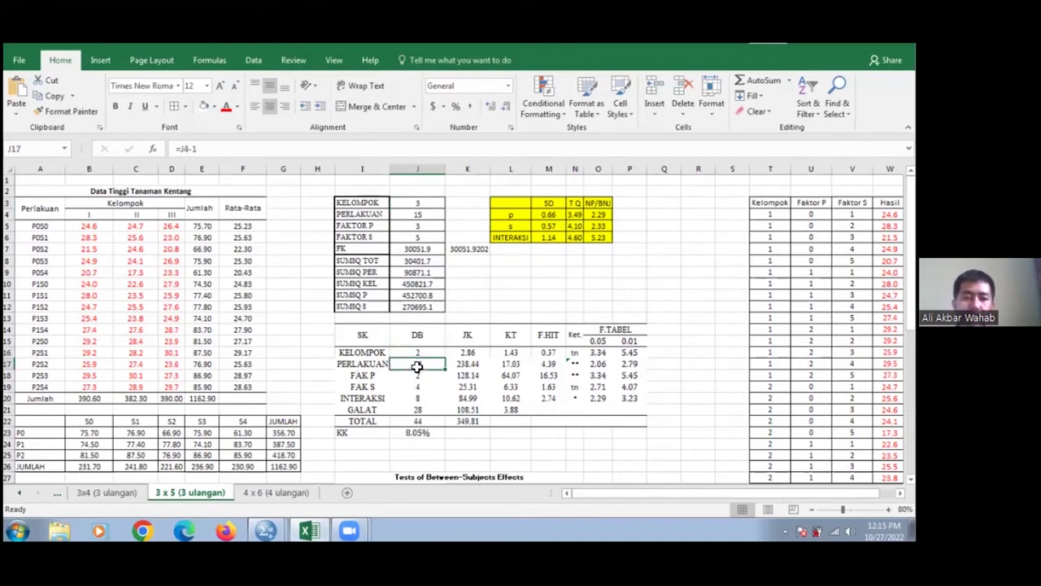
pyautogui.click(427, 214)
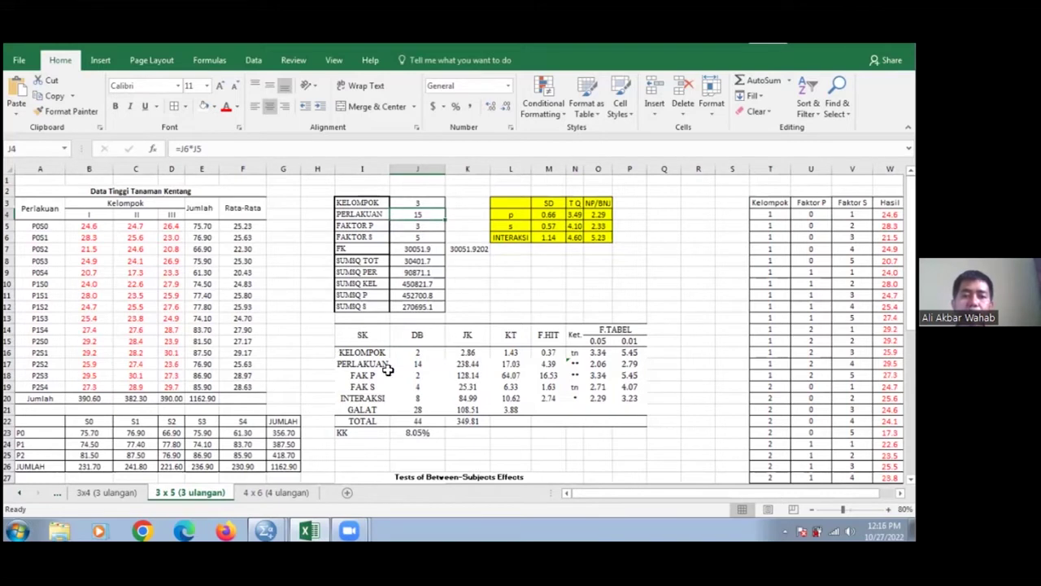
pyautogui.click(420, 365)
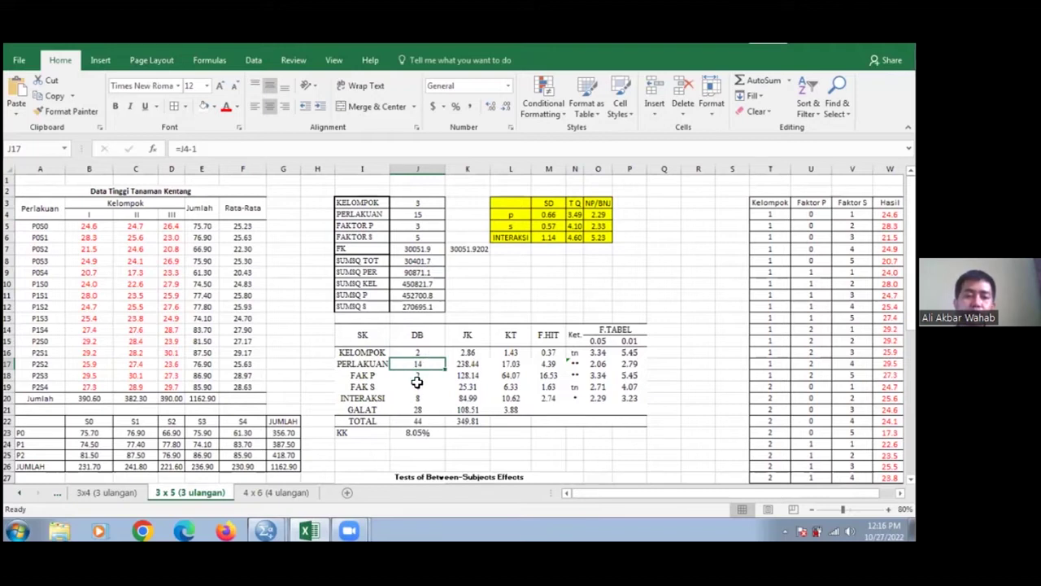
# Step: Check the DB formulas for FAK P in J18 and FAK S in J19 against the factor levels in J5 and J6
pyautogui.click(430, 373)
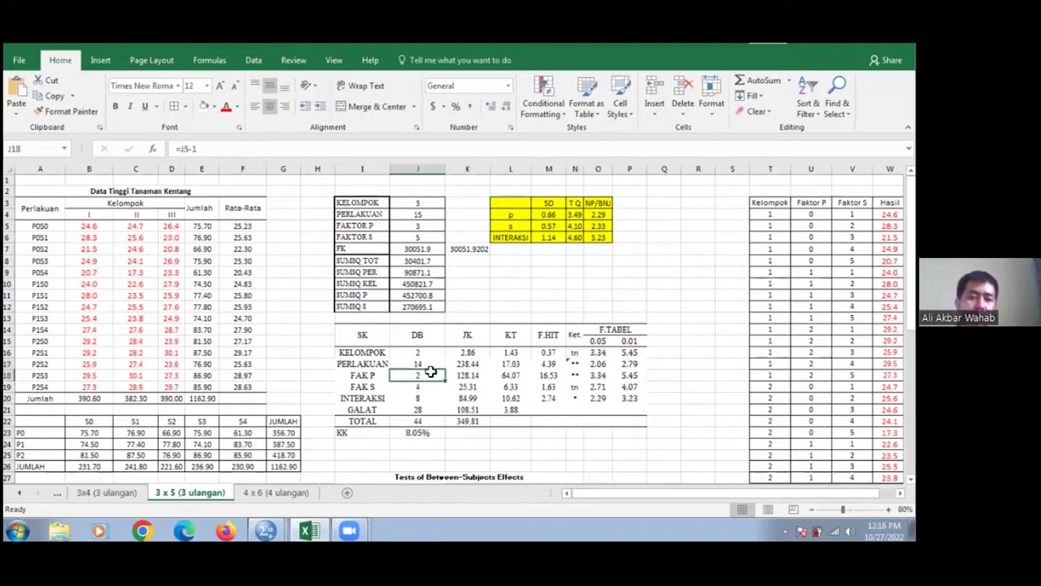
pyautogui.click(413, 231)
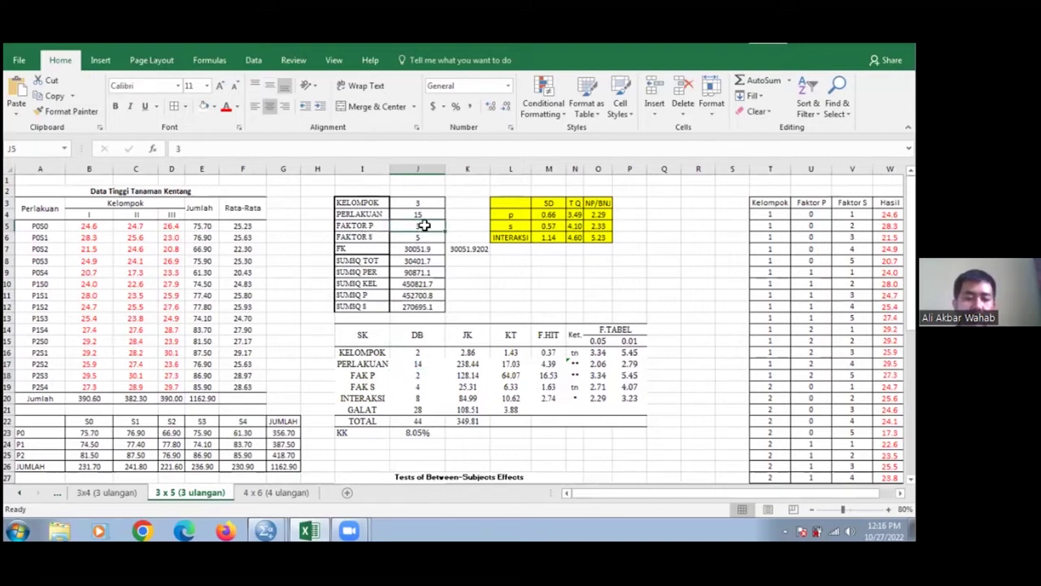
pyautogui.click(426, 375)
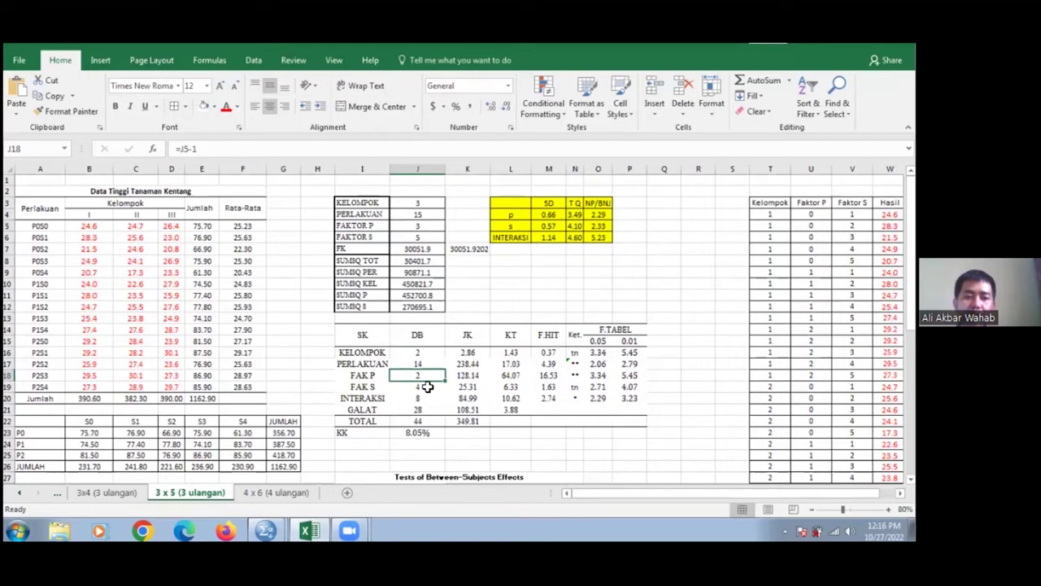
pyautogui.click(427, 387)
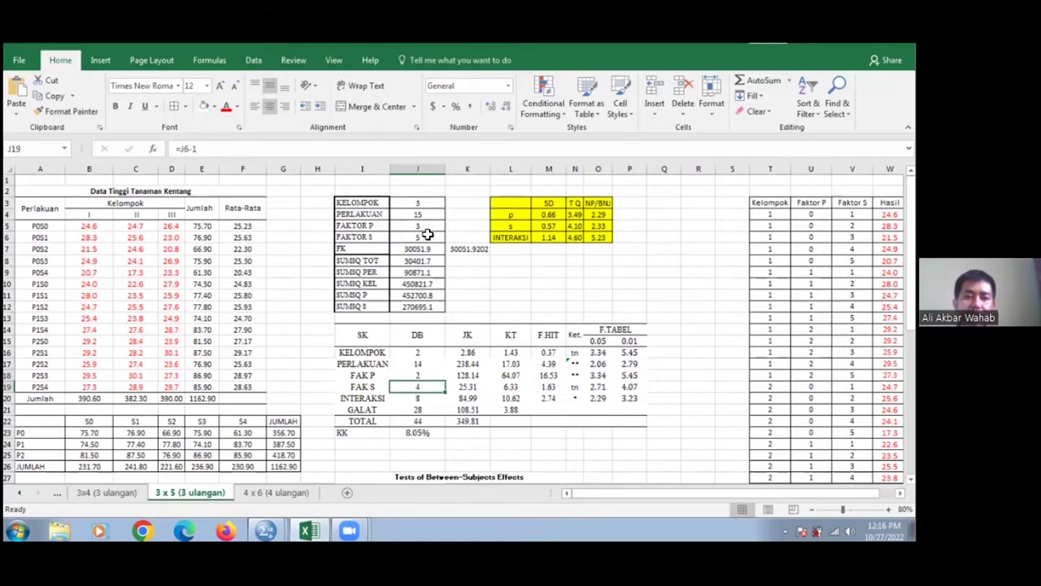
pyautogui.click(427, 239)
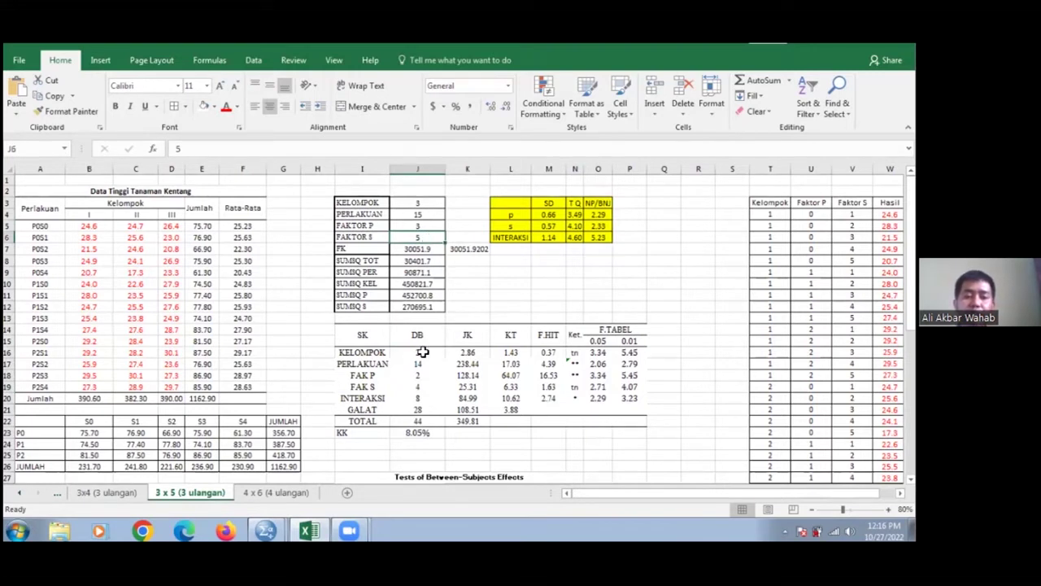
pyautogui.click(420, 385)
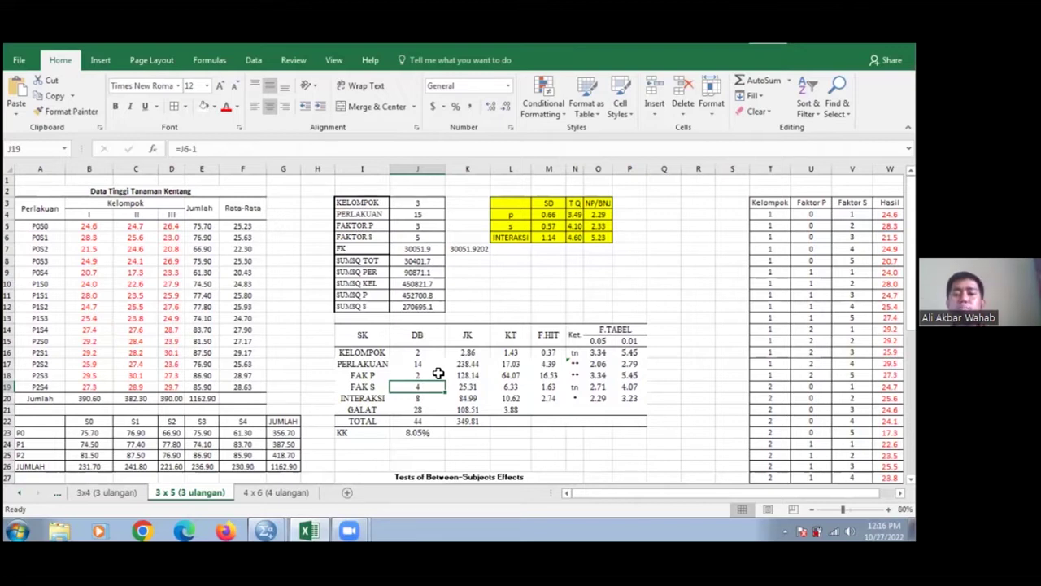
# Step: Review the DB formula for INTERAKSI in J20 together with the FAK P and FAK S degrees of freedom it multiplies
pyautogui.moveTo(370, 353); pyautogui.dragTo(424, 388)
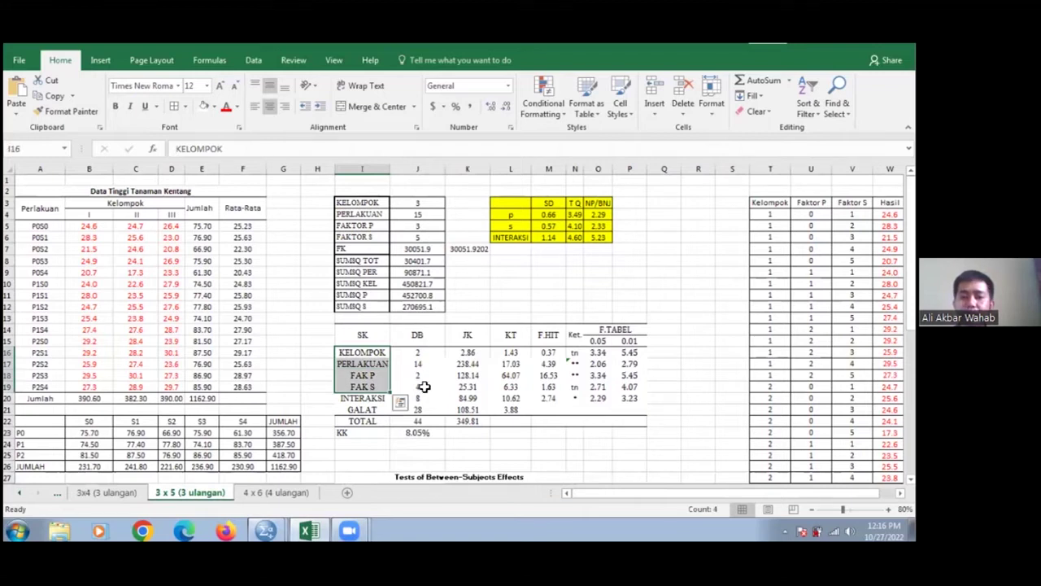
pyautogui.click(424, 387)
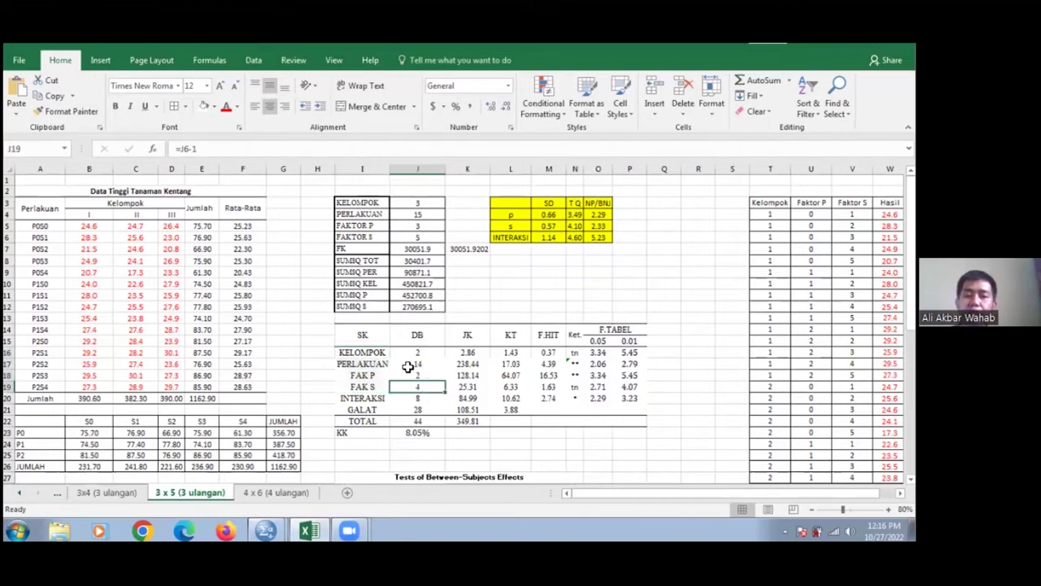
pyautogui.click(372, 398)
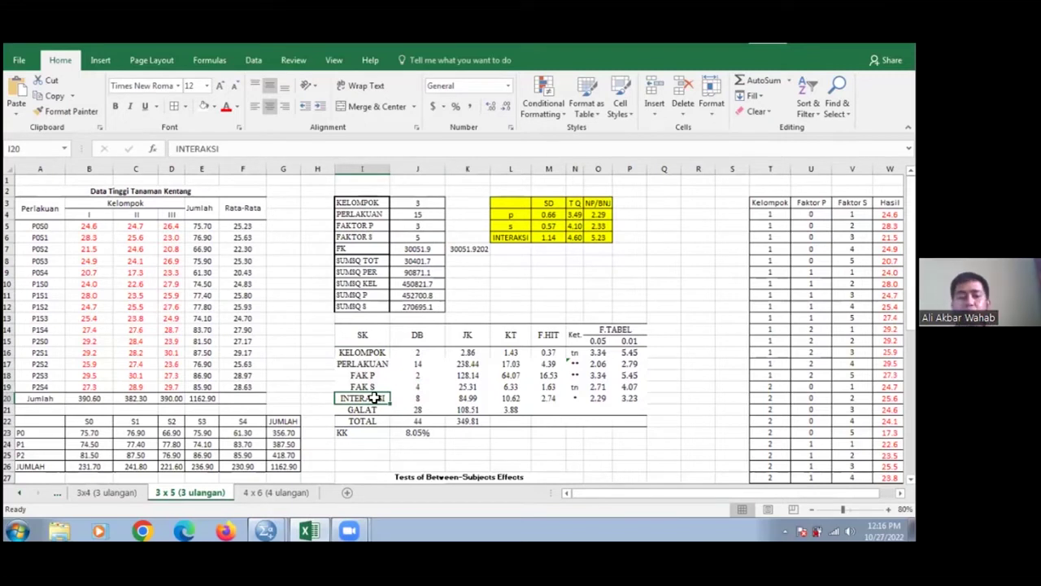
pyautogui.click(431, 375)
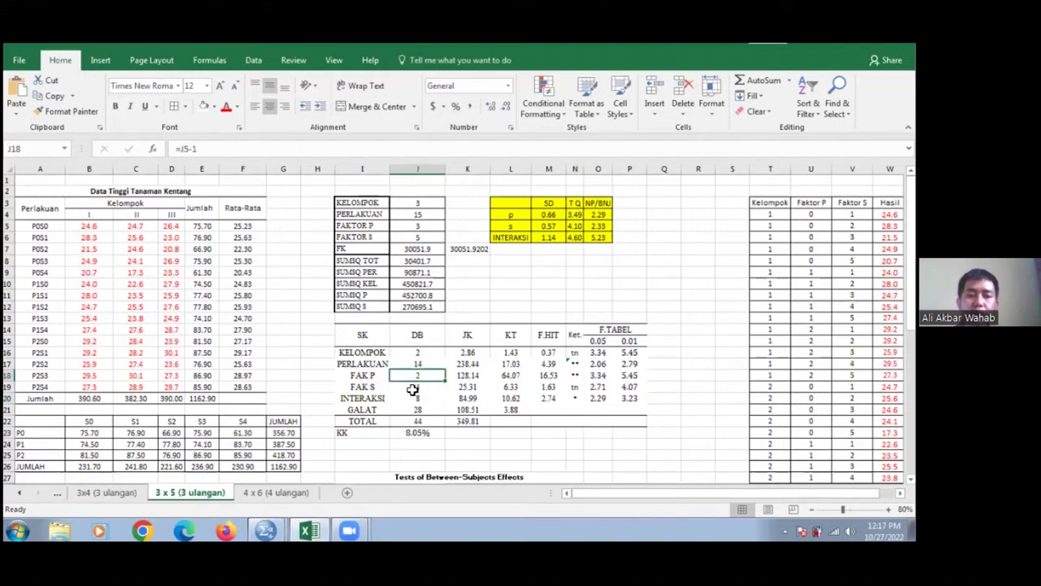
pyautogui.click(436, 388)
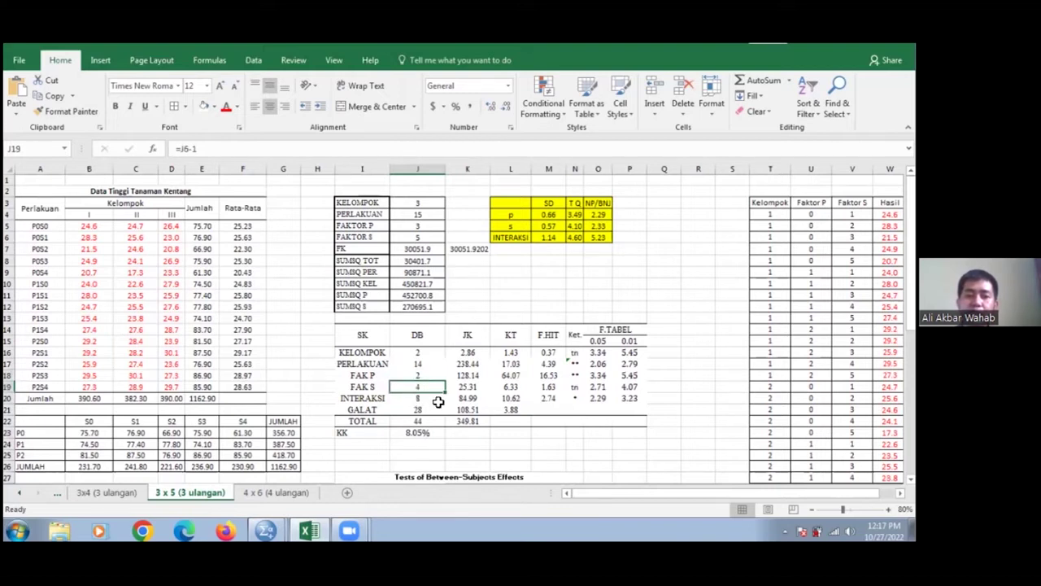
pyautogui.click(438, 401)
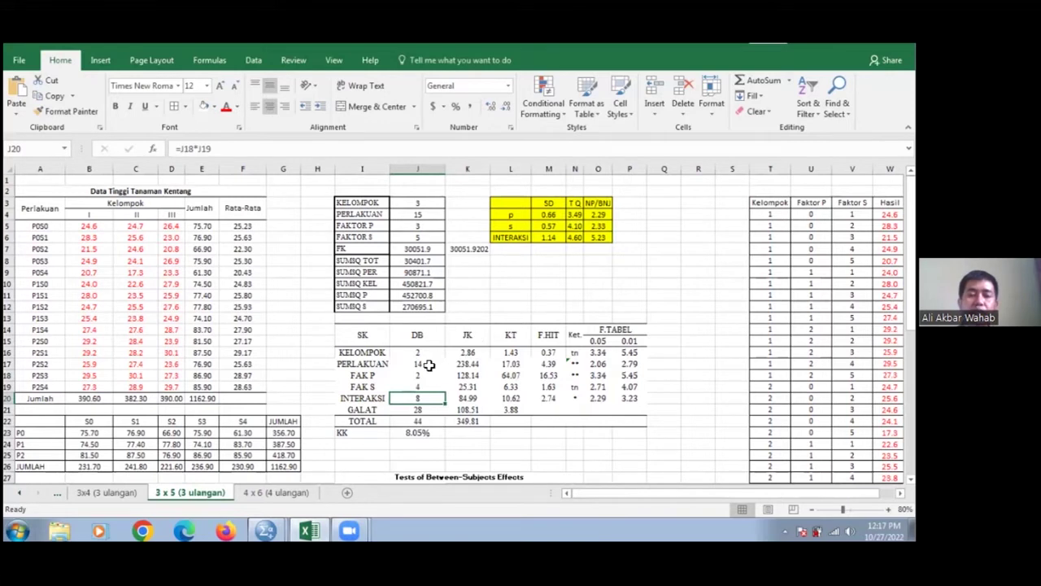
# Step: Check the DB formulas for GALAT in J21 and TOTAL in J22, tracing the cells the TOTAL formula uses
pyautogui.click(422, 410)
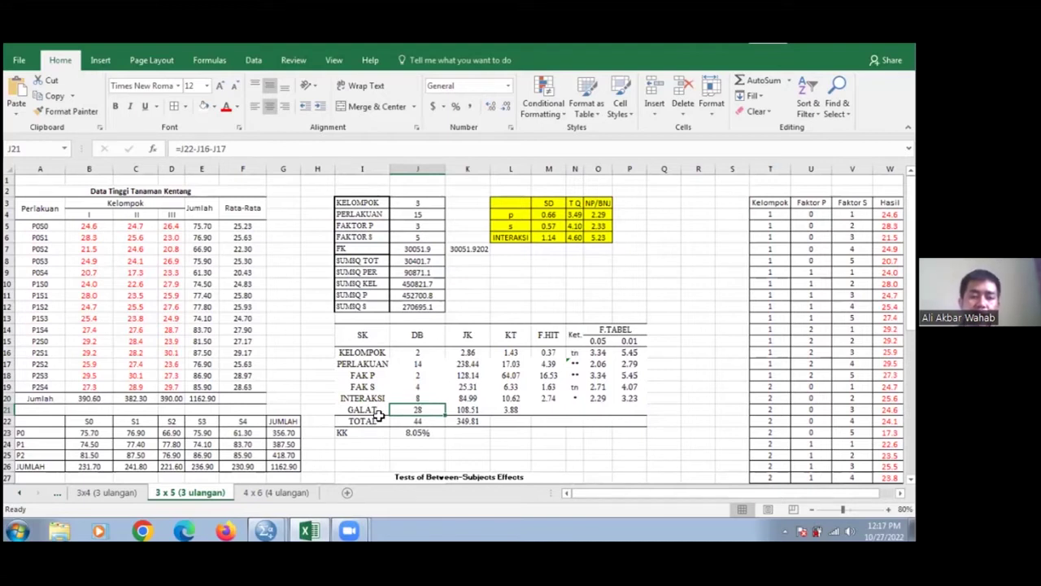
pyautogui.click(447, 433)
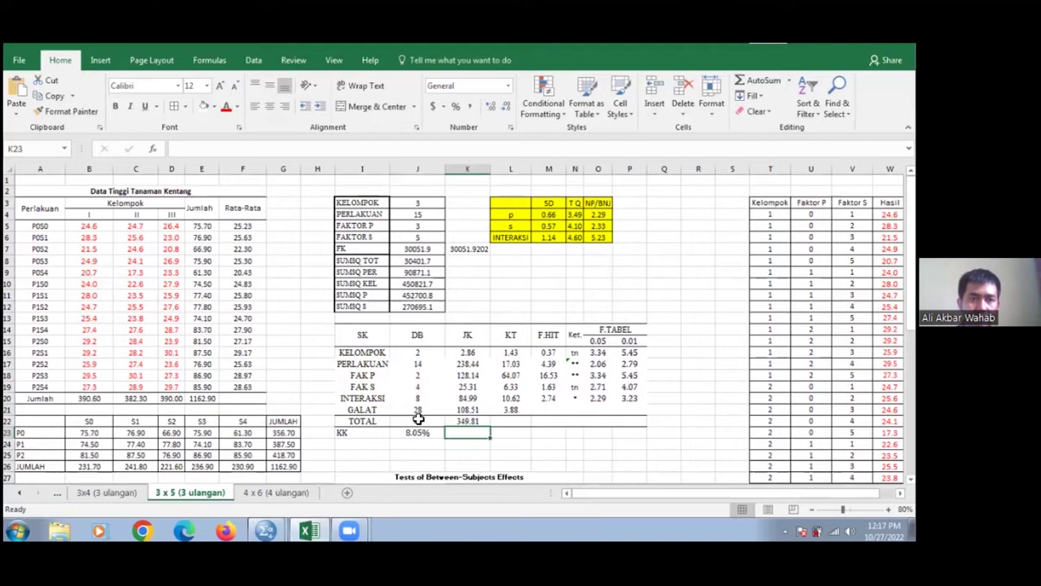
pyautogui.click(417, 420)
pyautogui.click(426, 153)
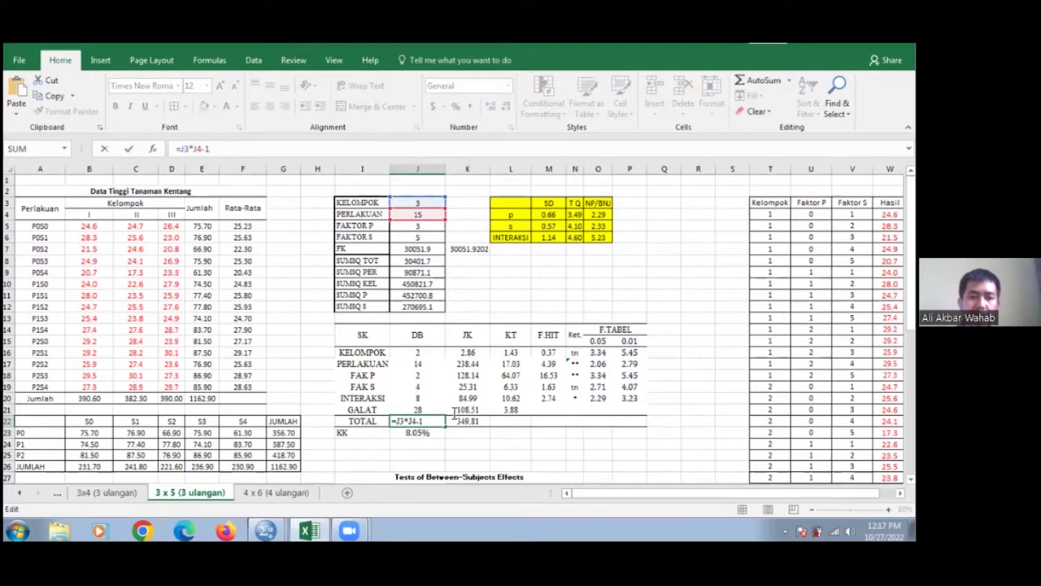
pyautogui.hotkey('ctrl', 'Return')
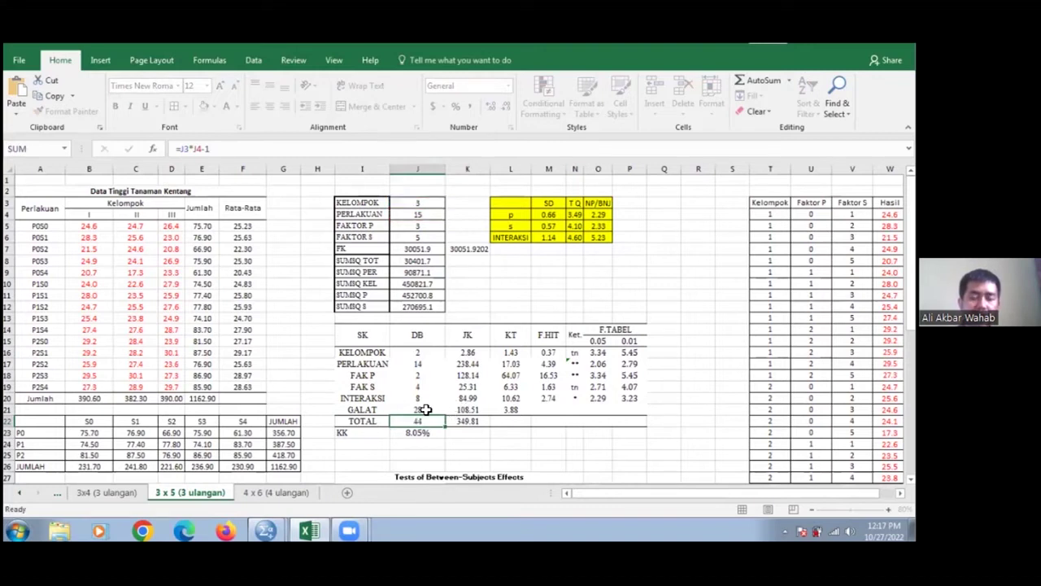
# Step: Compare the TOTAL DB formula in J22 with the group count in J3 and the treatment count in J4 that it multiplies
pyautogui.click(425, 409)
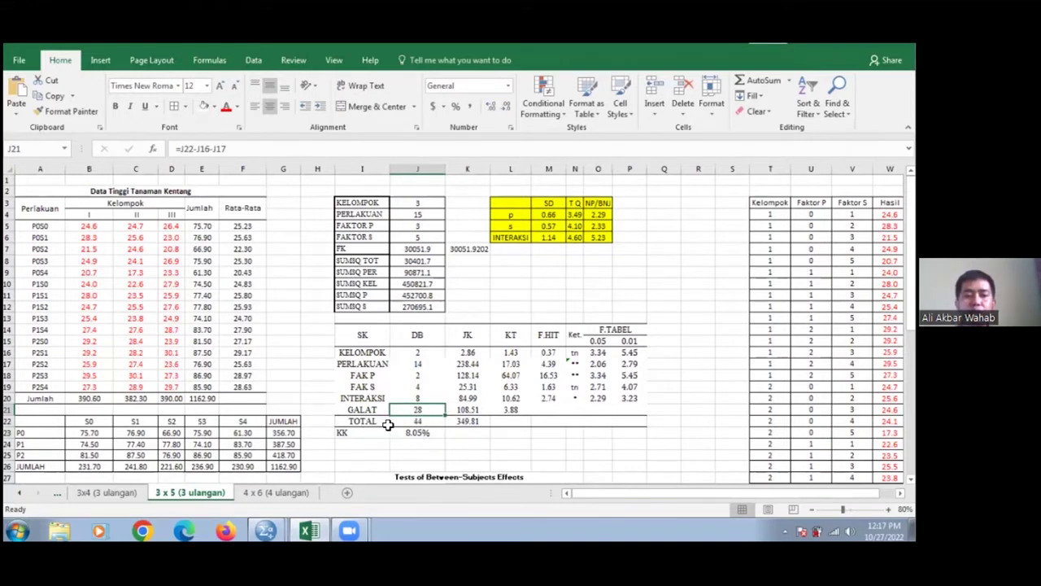
pyautogui.click(412, 424)
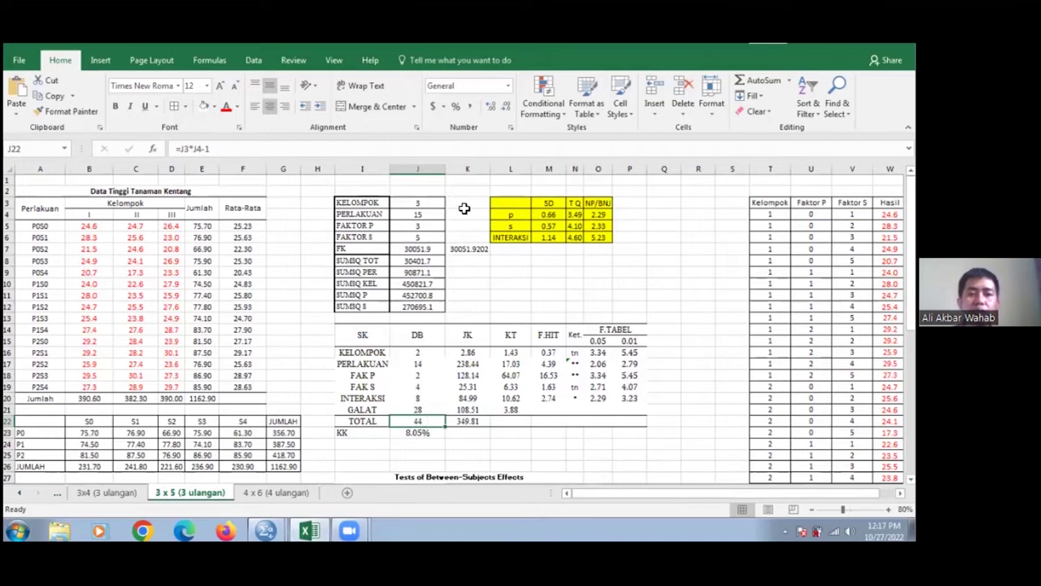
pyautogui.click(480, 429)
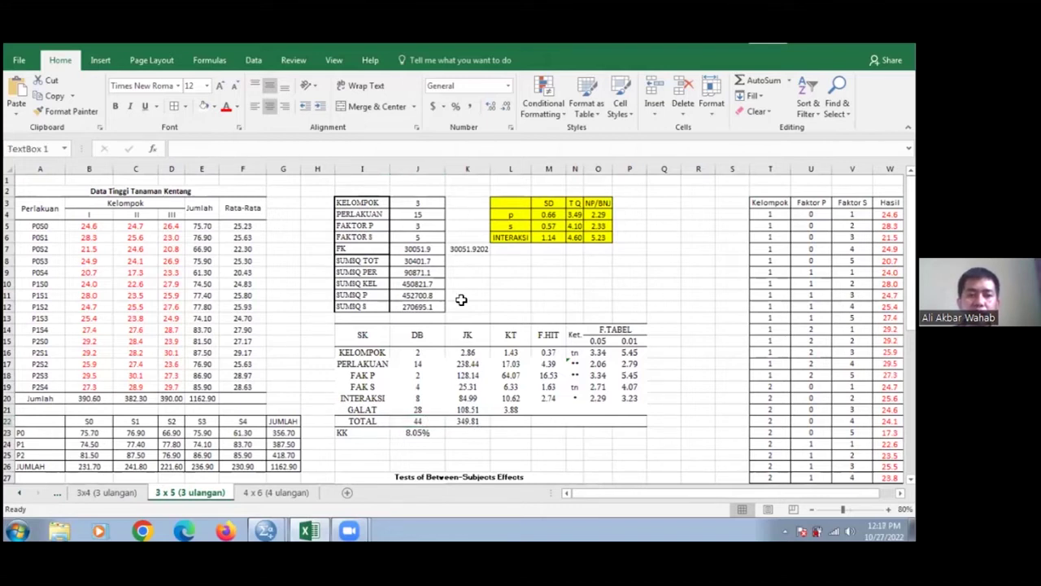
pyautogui.click(438, 202)
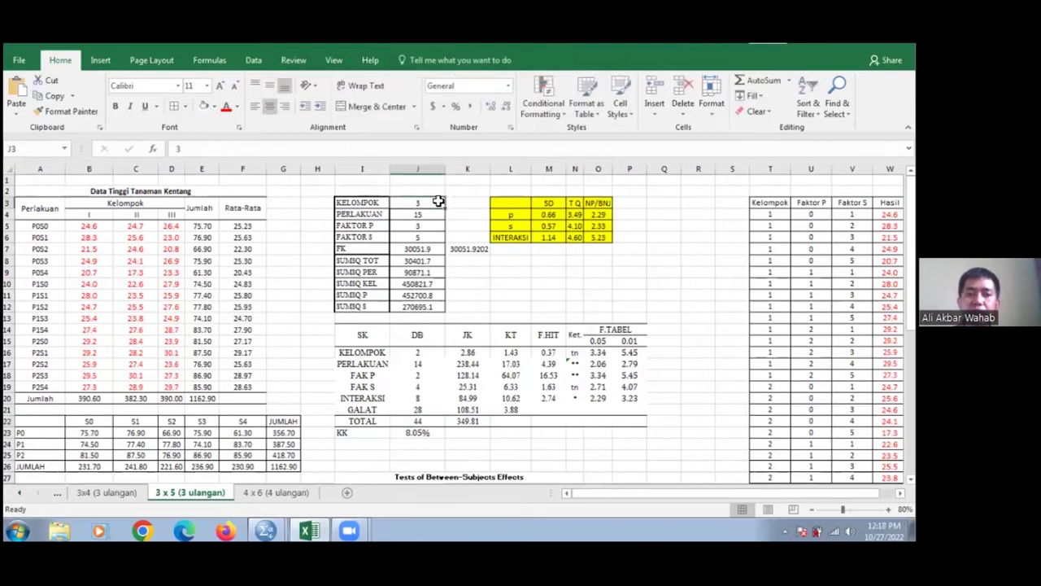
pyautogui.click(430, 210)
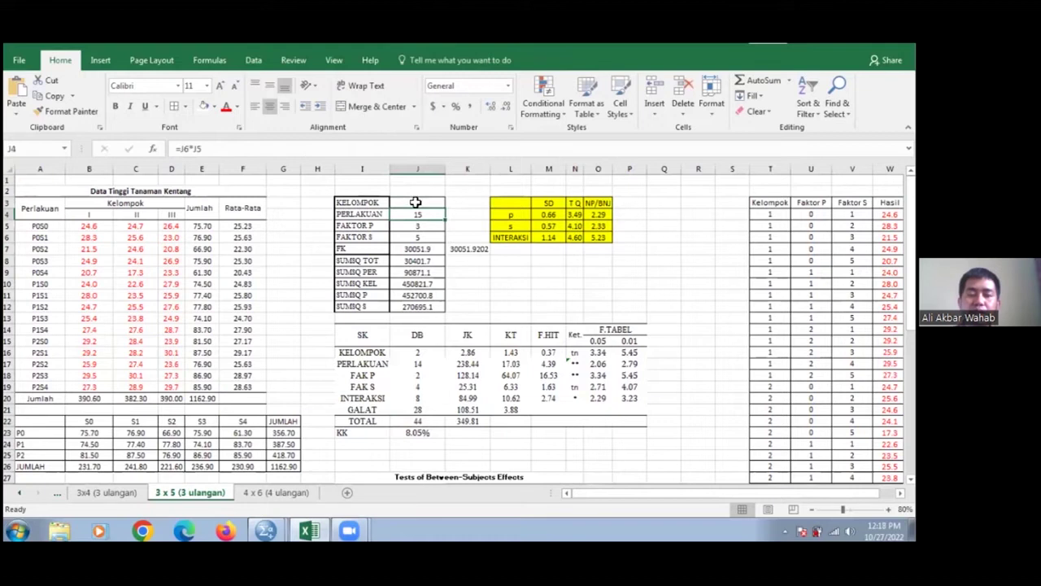
pyautogui.click(424, 203)
pyautogui.click(428, 214)
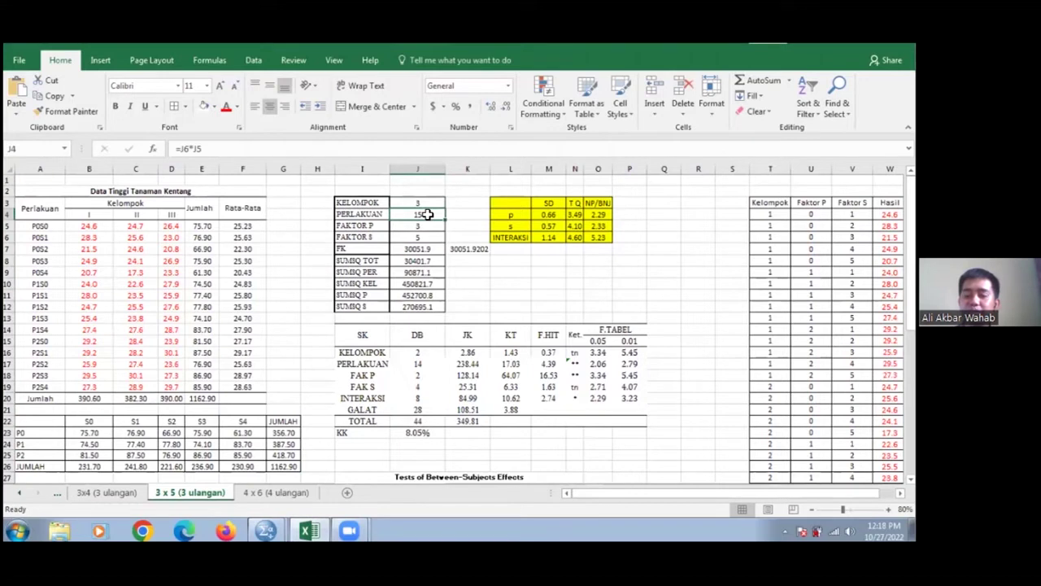
pyautogui.press('Up')
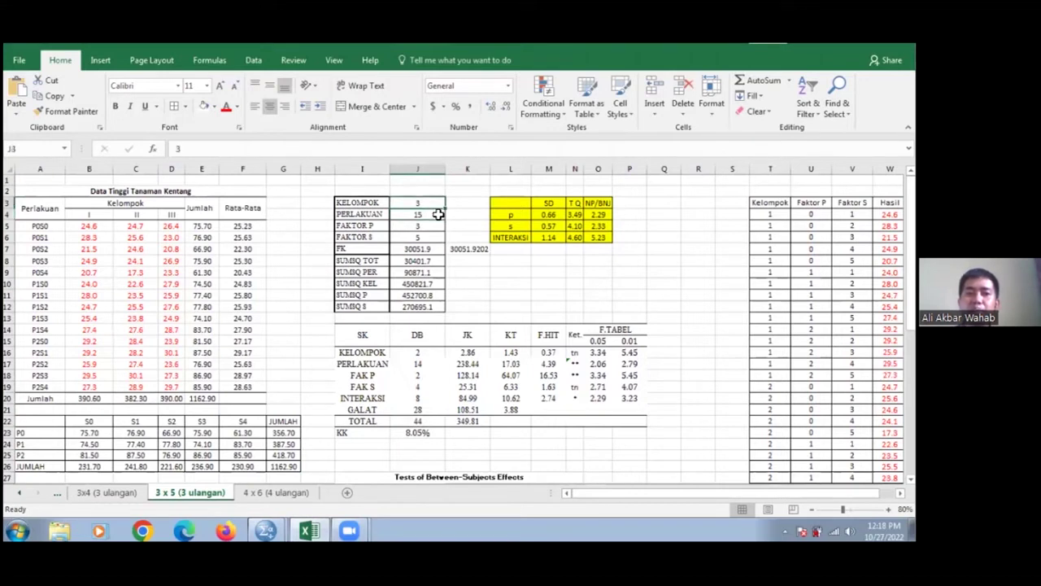
pyautogui.click(438, 213)
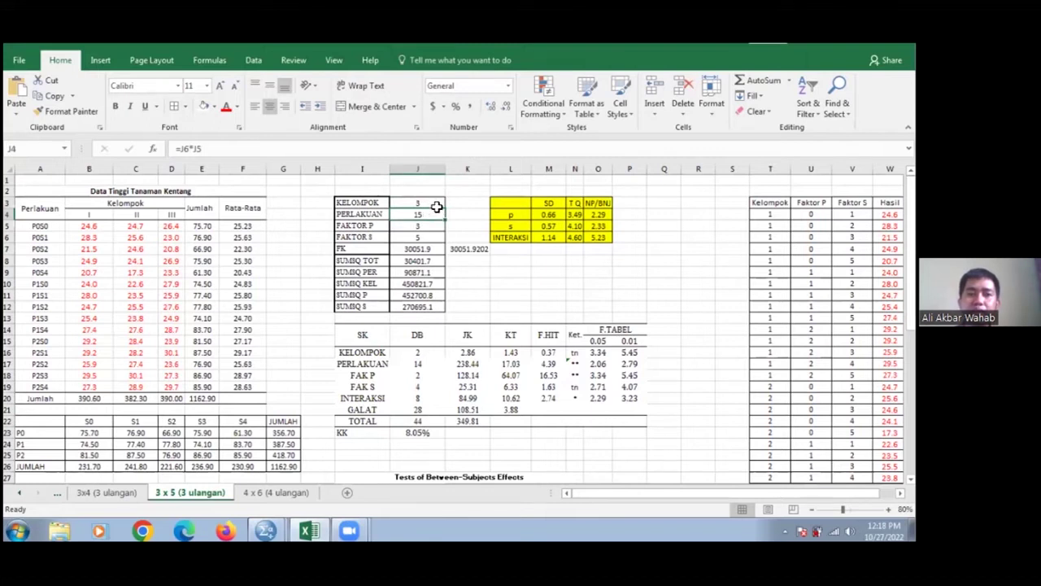
pyautogui.click(427, 423)
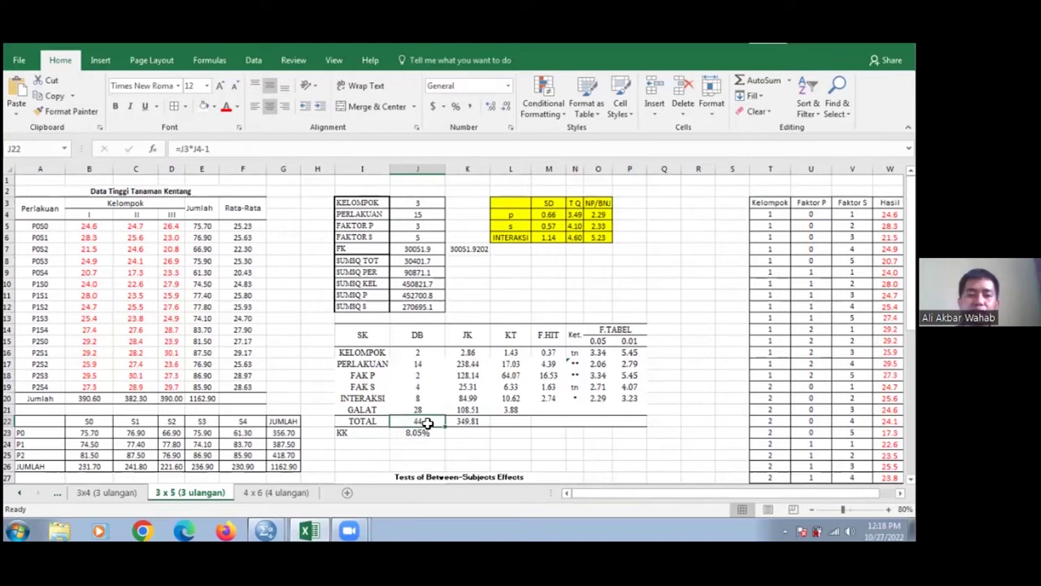
pyautogui.click(480, 446)
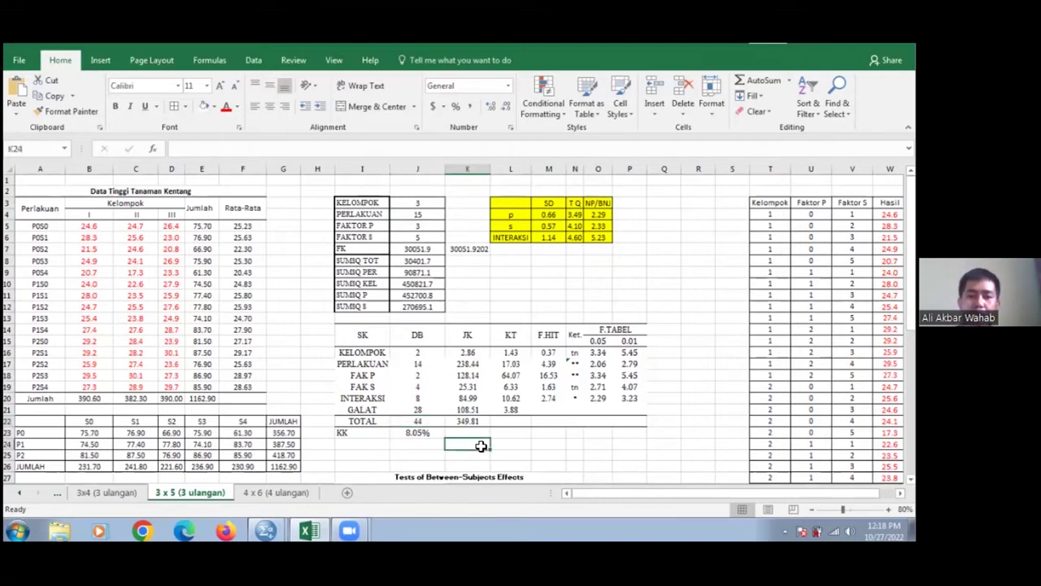
# Step: Examine the GALAT DB formula in J21 together with the TOTAL, KELOMPOK and PERLAKUAN degrees of freedom it refers to
pyautogui.click(431, 414)
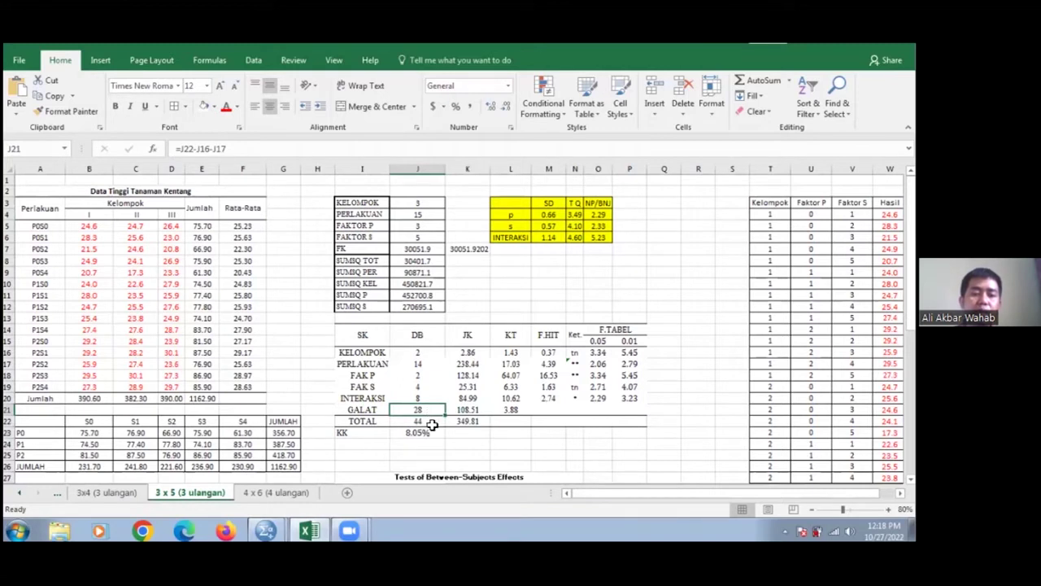
pyautogui.click(432, 422)
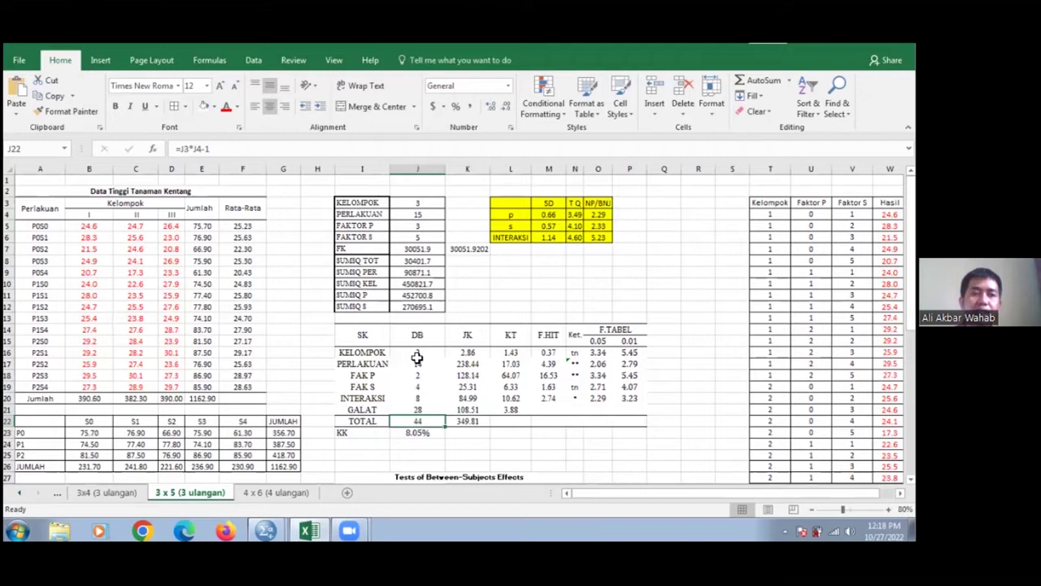
pyautogui.press('Up')
pyautogui.click(427, 423)
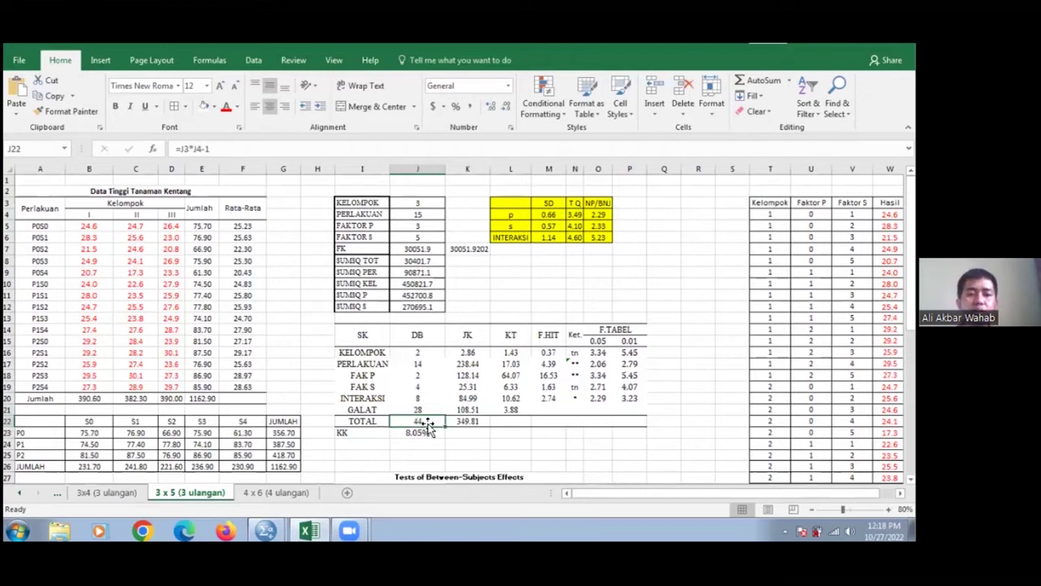
pyautogui.click(421, 409)
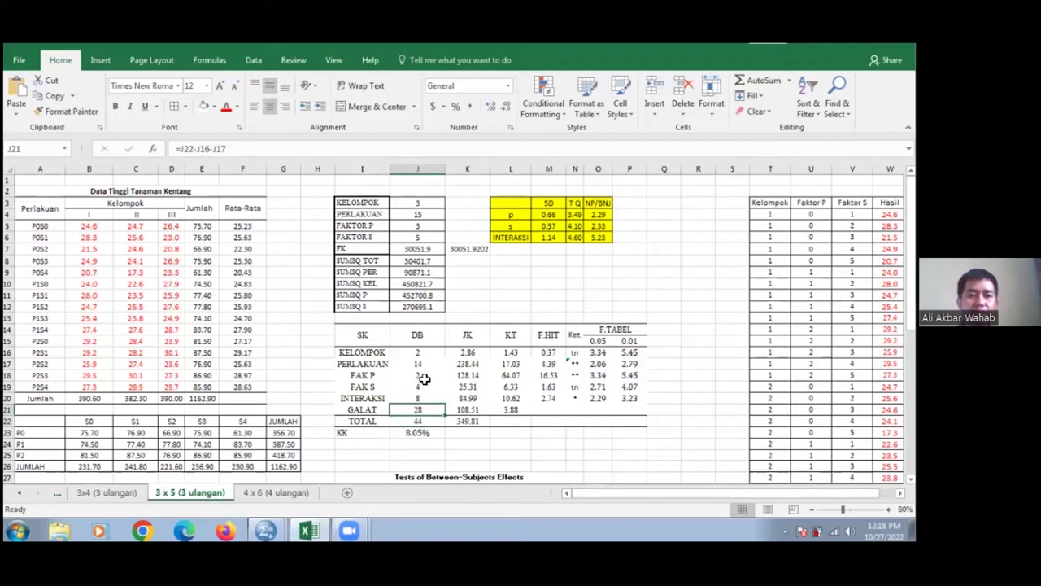
pyautogui.click(433, 148)
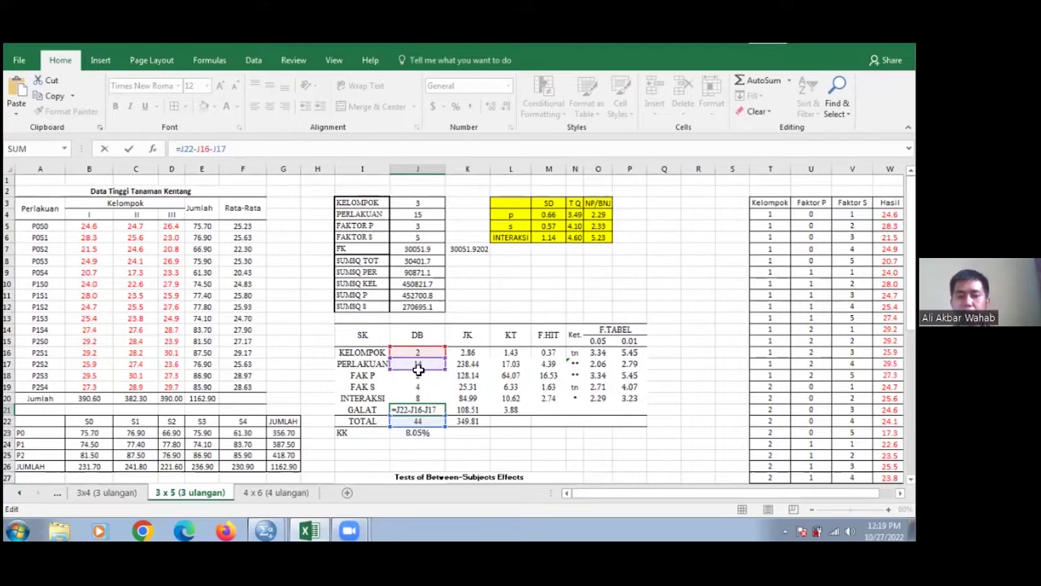
pyautogui.press('Return')
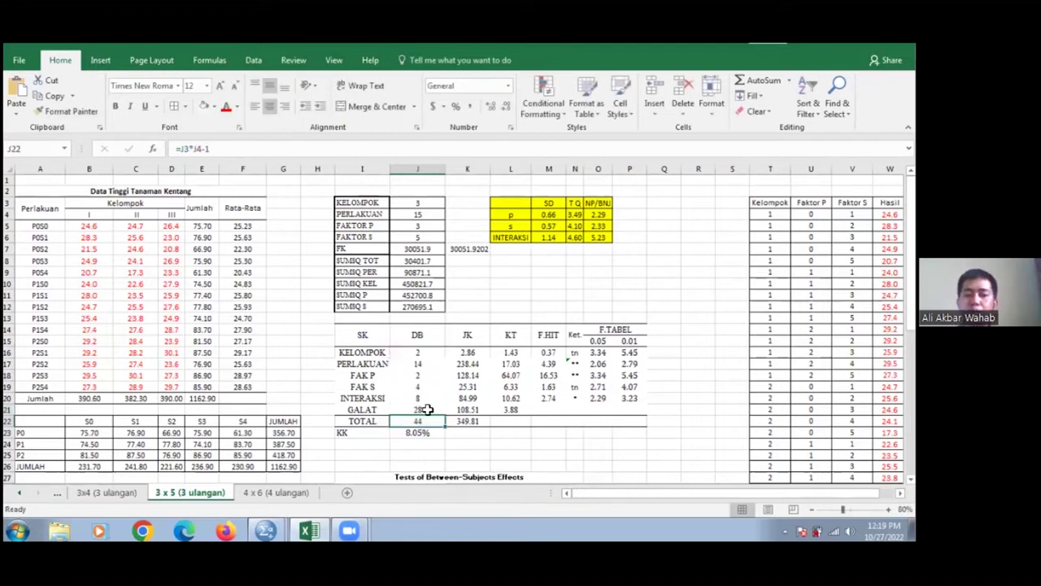
pyautogui.click(426, 409)
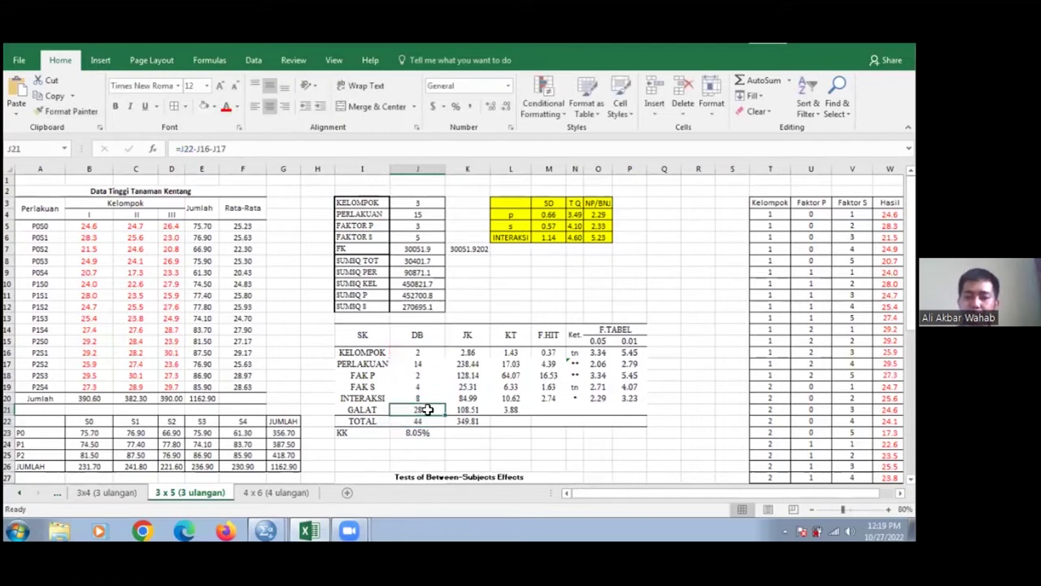
pyautogui.click(430, 353)
pyautogui.click(431, 421)
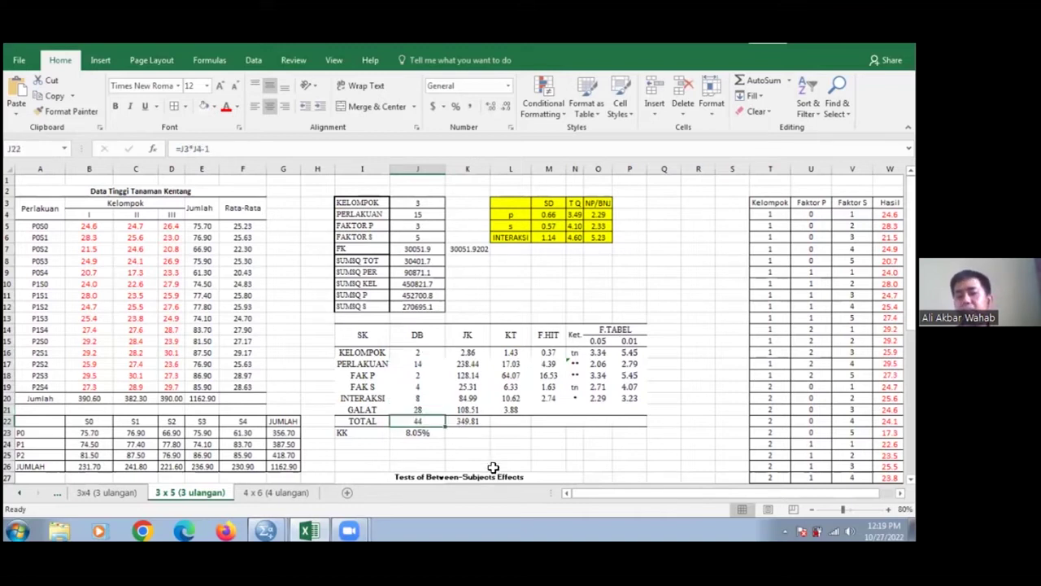
# Step: Look over the DB and JK columns of the ANOVA table and check the KELOMPOK sum-of-squares formula in K16
pyautogui.moveTo(423, 337); pyautogui.dragTo(427, 414)
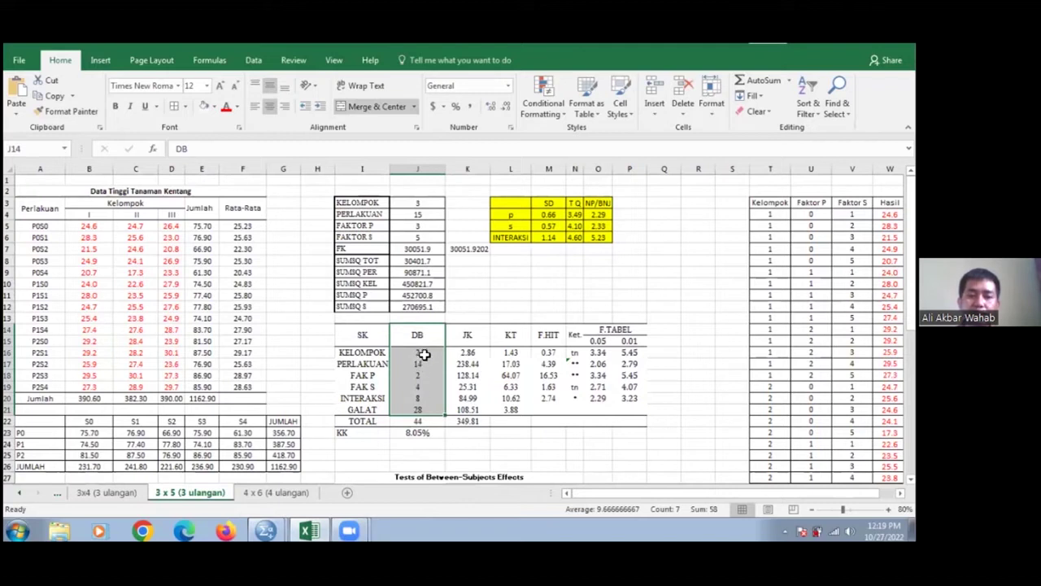
pyautogui.click(469, 349)
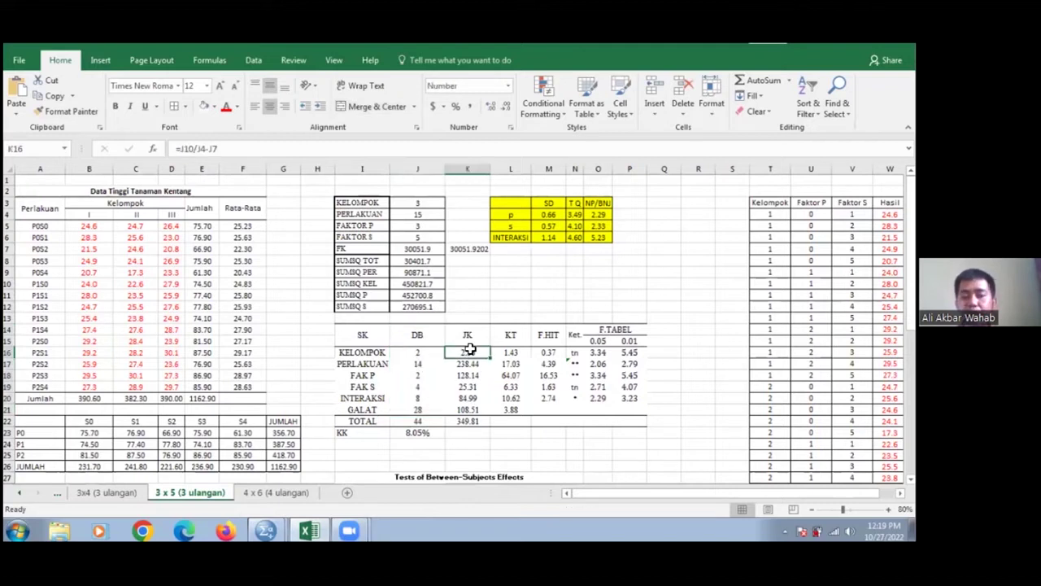
pyautogui.moveTo(469, 350); pyautogui.dragTo(471, 415)
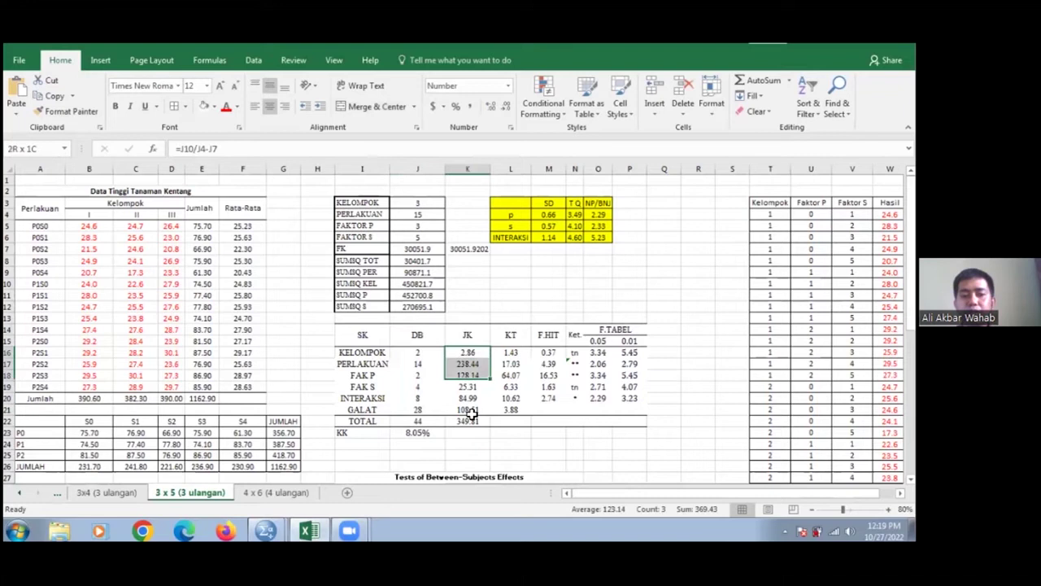
pyautogui.click(474, 340)
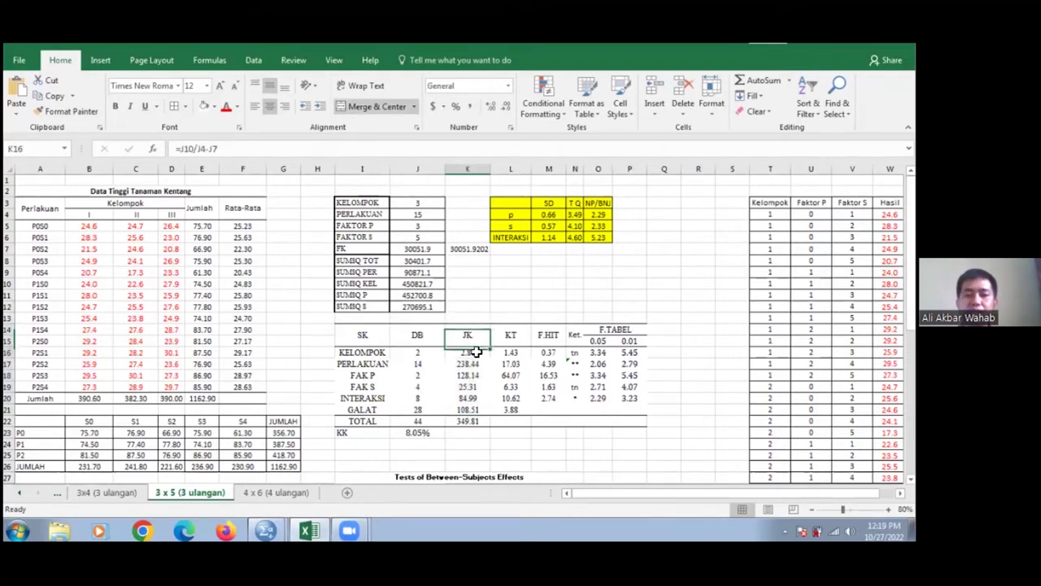
pyautogui.click(476, 352)
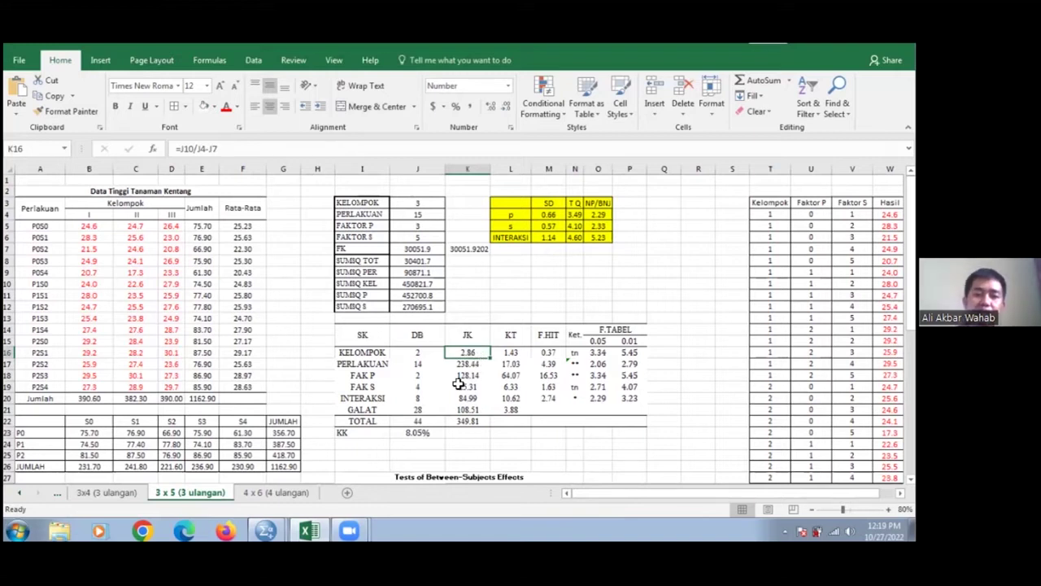
# Step: Review the counts, FK and SUMSQ values in J3:J12 that feed the JK calculations
pyautogui.moveTo(407, 190); pyautogui.dragTo(439, 318)
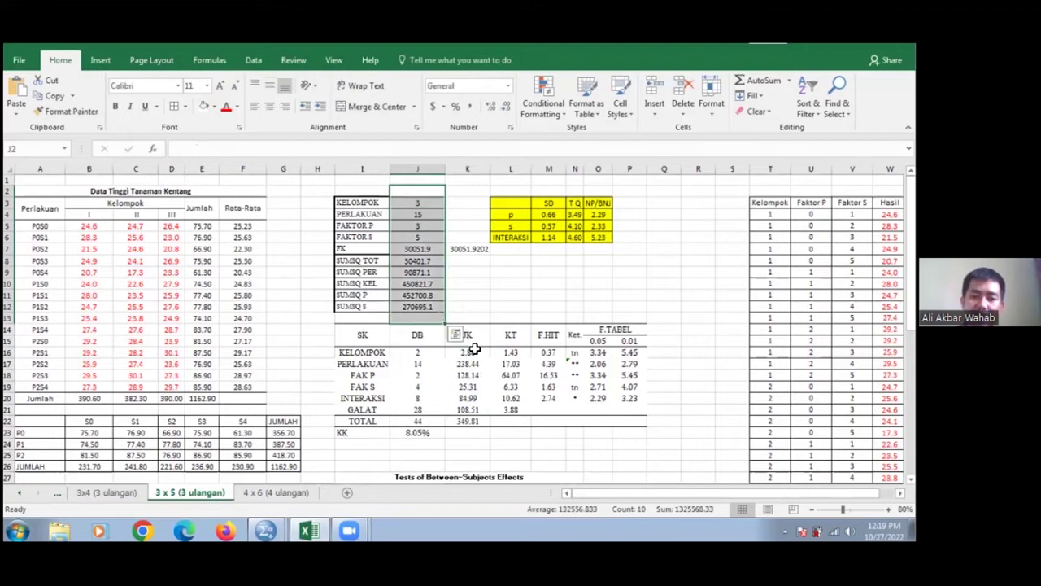
pyautogui.click(429, 203)
pyautogui.click(431, 228)
pyautogui.moveTo(429, 202); pyautogui.dragTo(434, 316)
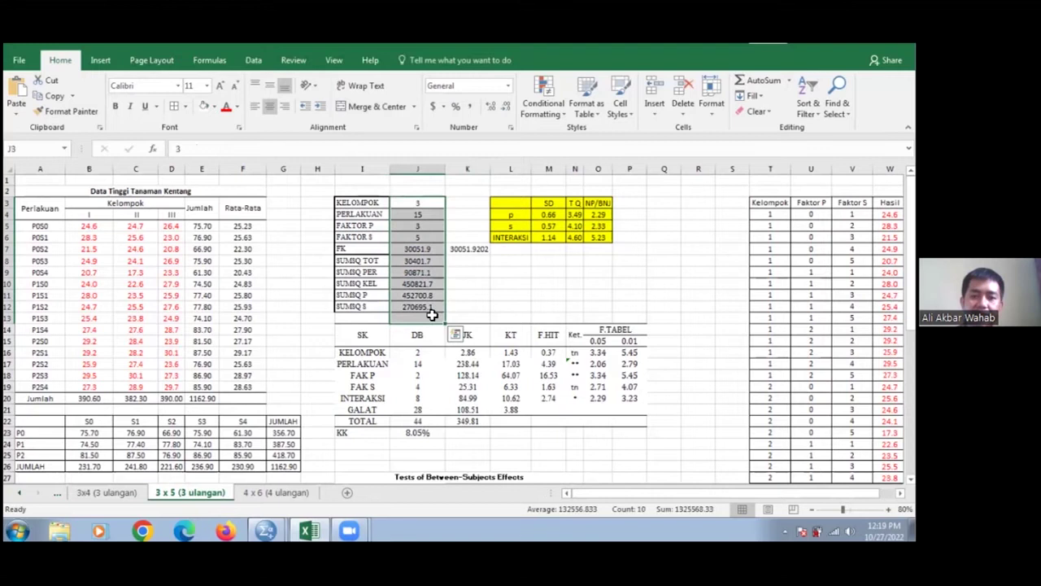
pyautogui.click(492, 299)
# Step: Trace the SUMSQ KEL, treatment count and FK cells used by the KELOMPOK JK formula in K16
pyautogui.click(468, 352)
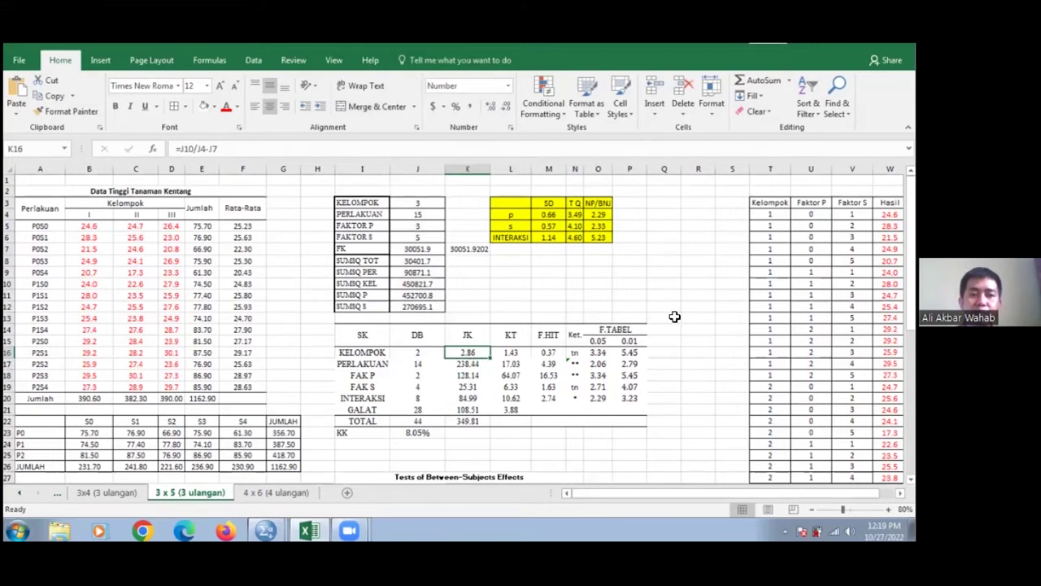
pyautogui.doubleClick(468, 352)
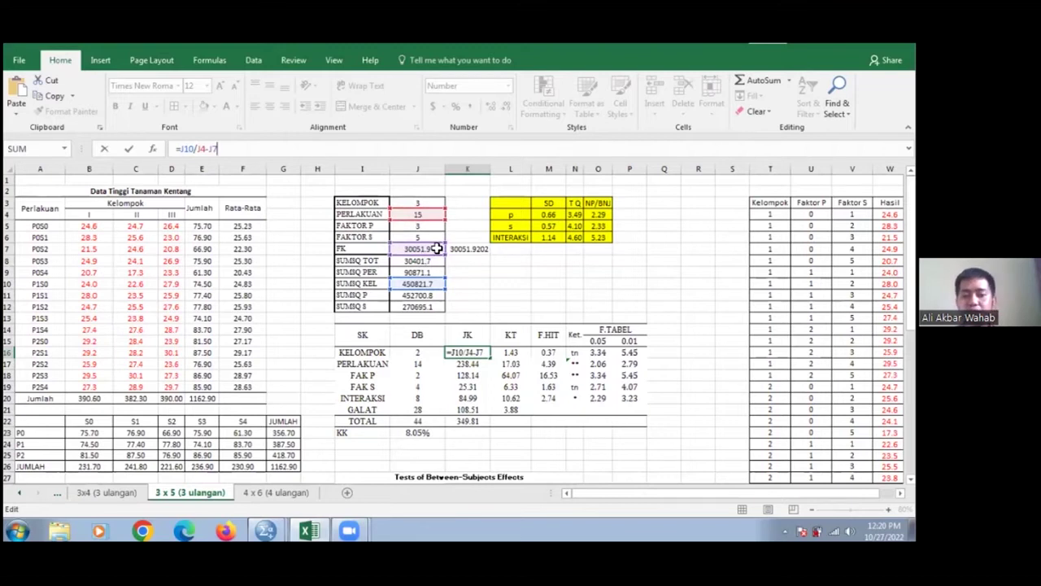
pyautogui.click(527, 283)
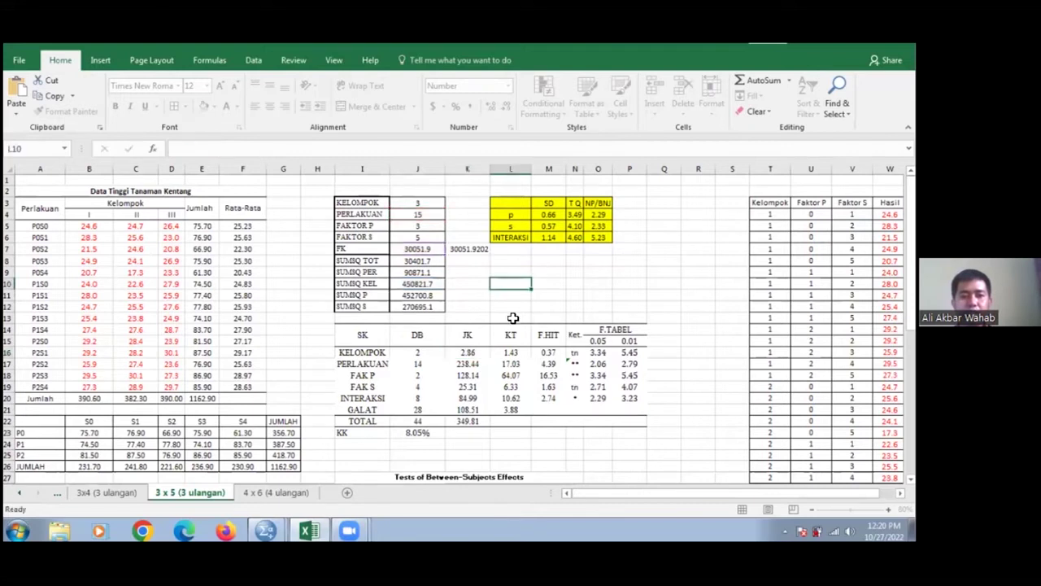
# Step: Re-enter the KELOMPOK sum-of-squares formula in K16 as =J10/J4-J7
pyautogui.click(468, 351)
pyautogui.doubleClick(470, 351)
pyautogui.write('=')
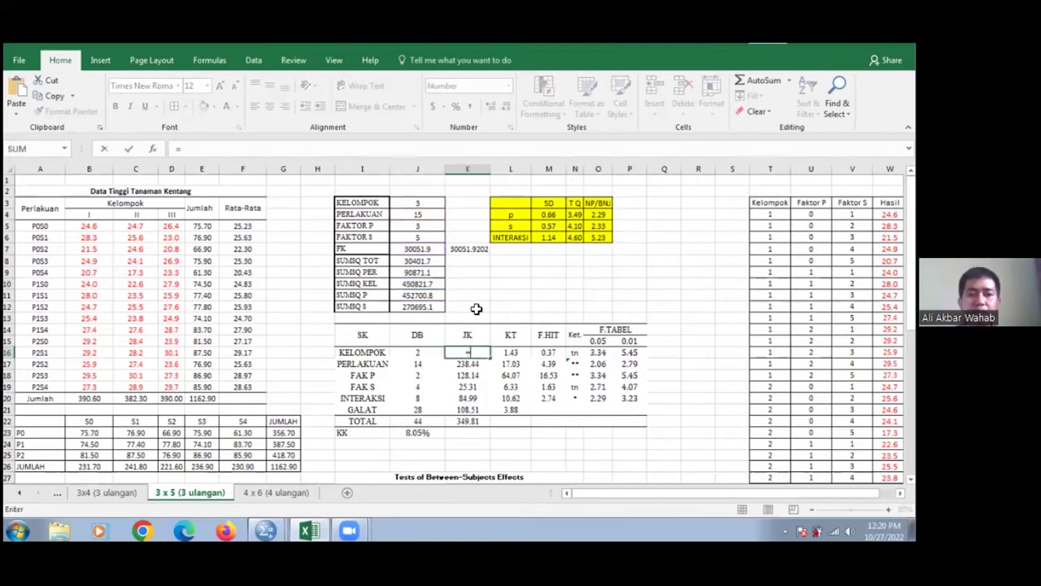
pyautogui.click(424, 283)
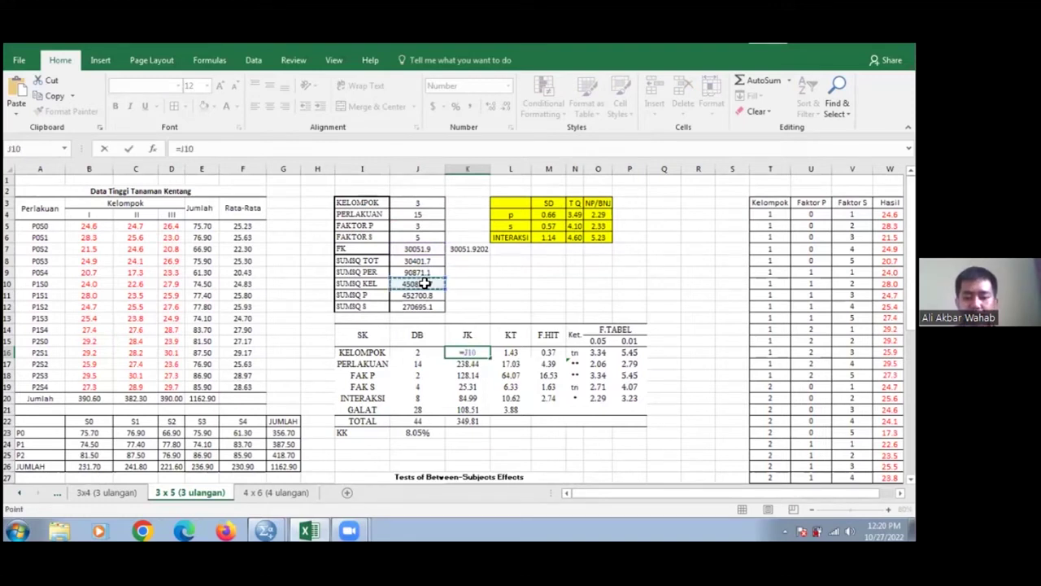
pyautogui.write('/')
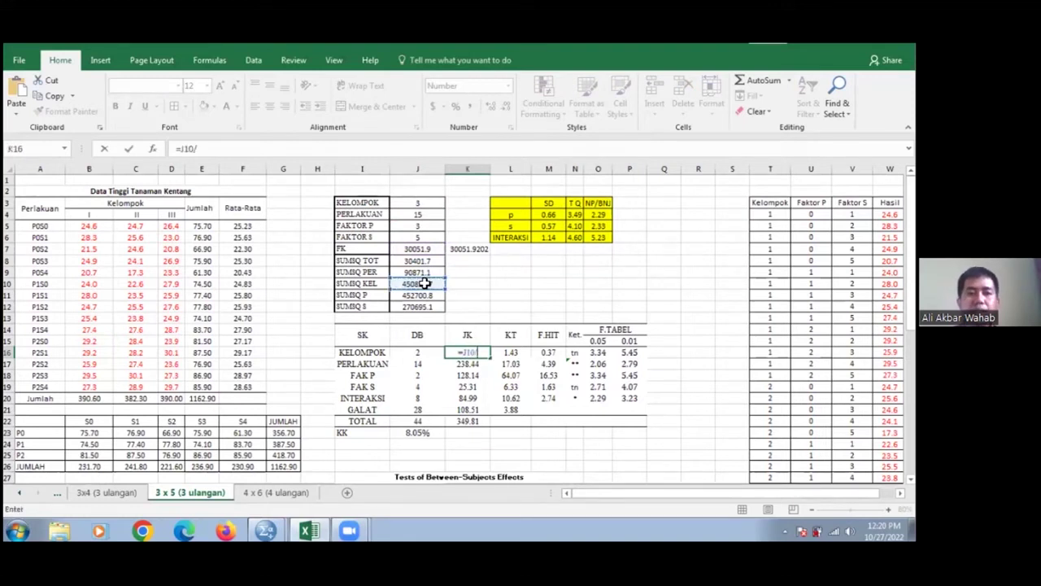
pyautogui.click(431, 214)
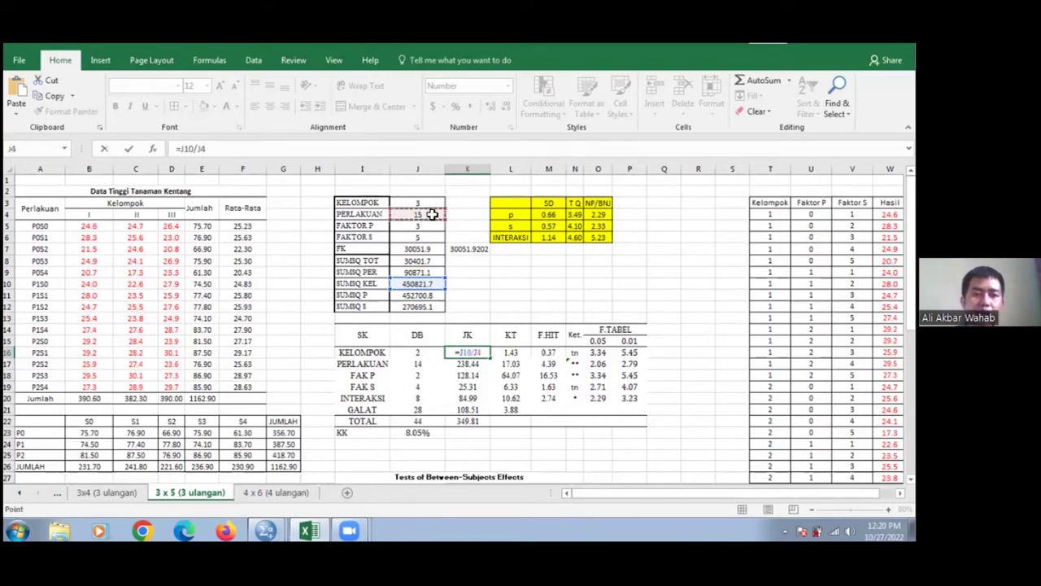
pyautogui.write('-')
pyautogui.click(421, 248)
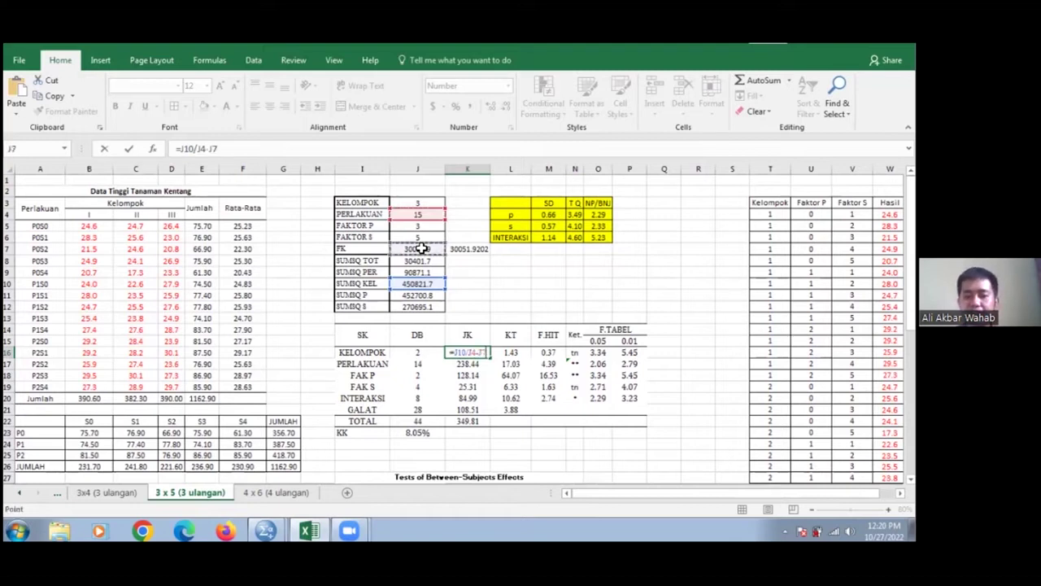
pyautogui.press('Return')
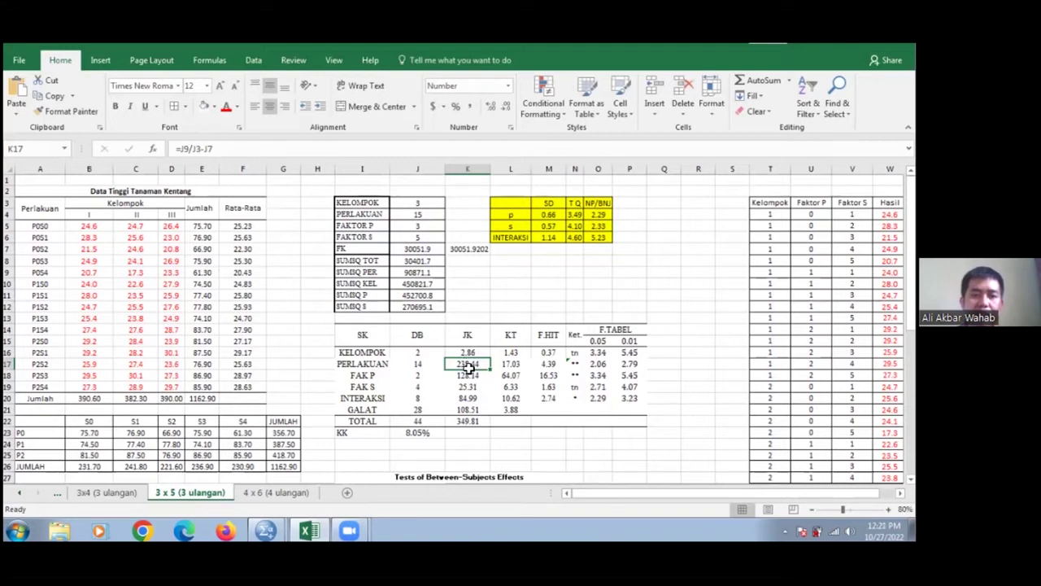
# Step: Check the cells referenced by the KELOMPOK and PERLAKUAN JK formulas in K16 and K17, including the SUMSQ PER formula in J9
pyautogui.click(469, 354)
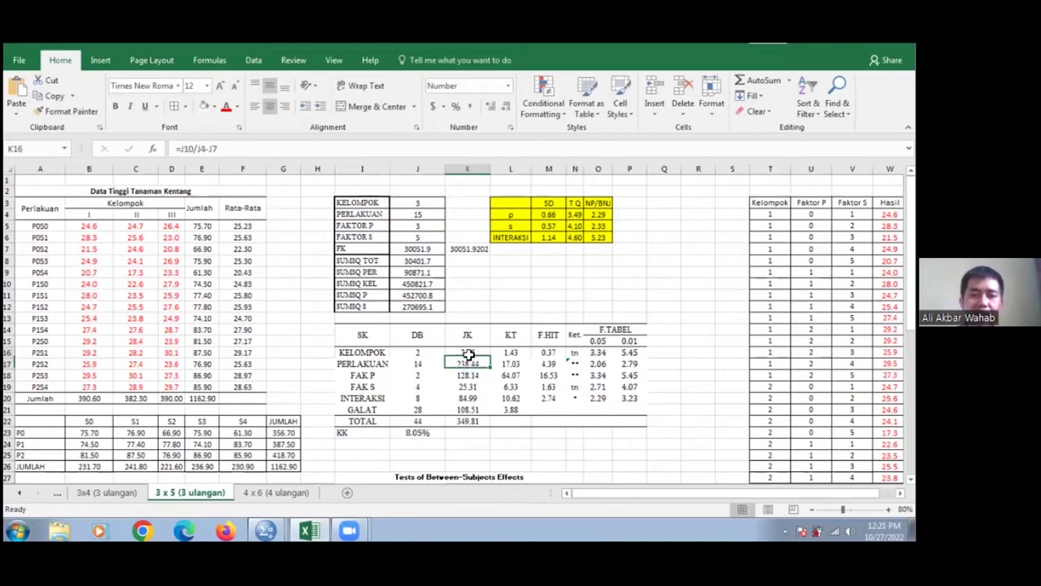
pyautogui.click(419, 149)
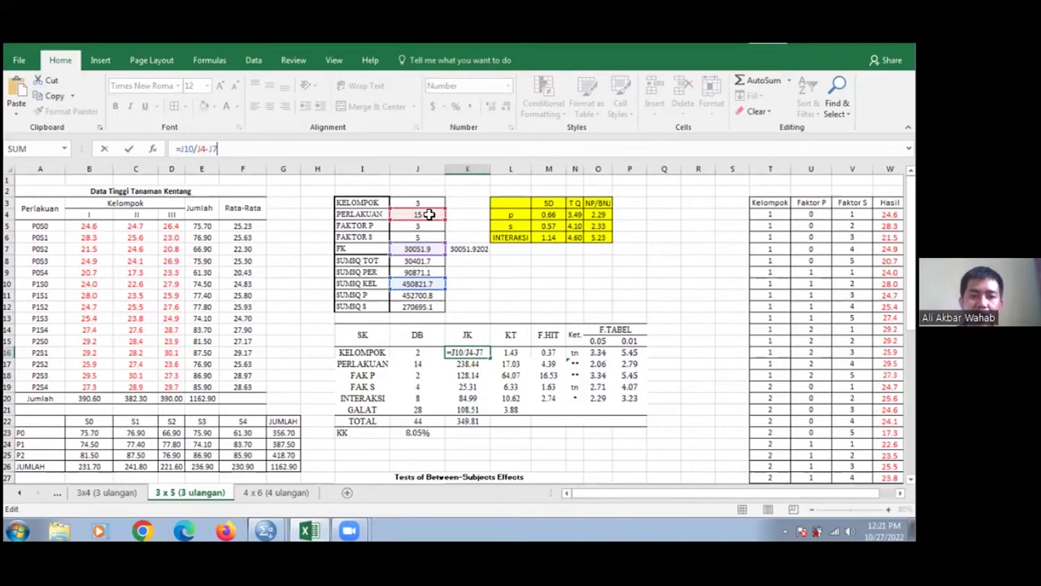
pyautogui.press('Return')
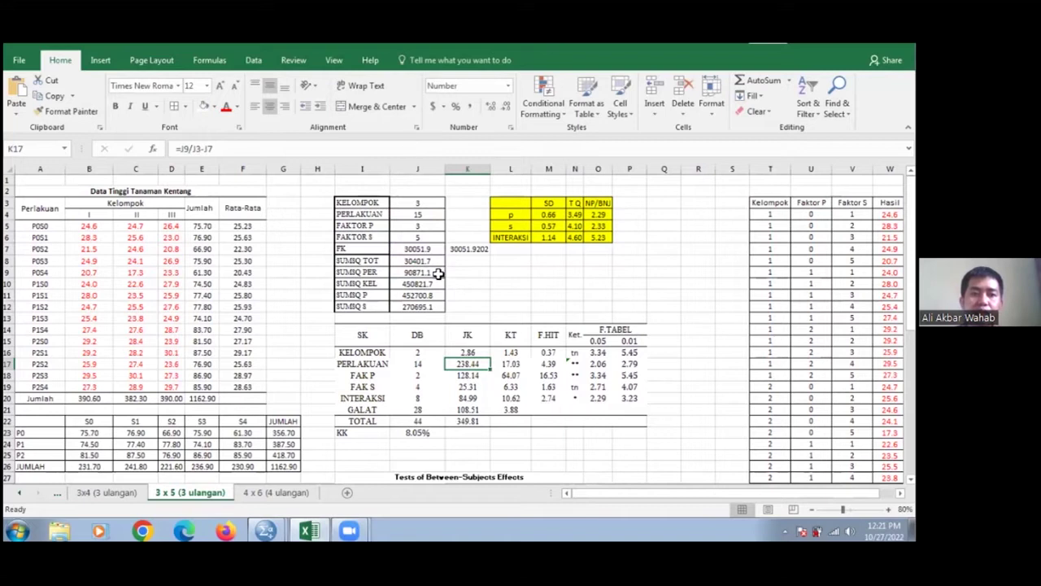
pyautogui.click(412, 145)
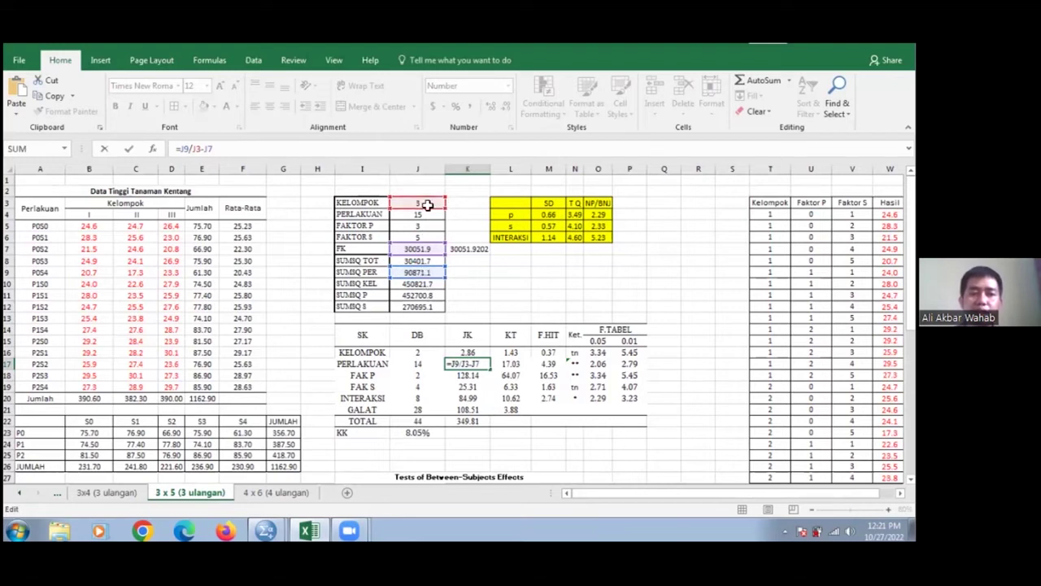
pyautogui.press('Return')
pyautogui.click(420, 274)
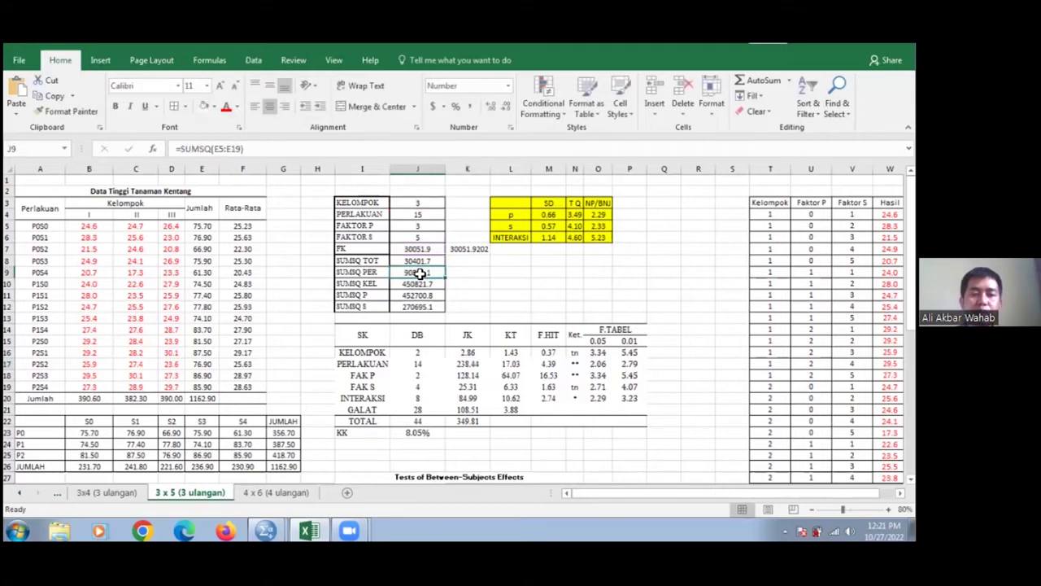
# Step: Replace the PERLAKUAN sum-of-squares formula in K17 with a rebuilt =J9/J3-J7
pyautogui.click(476, 360)
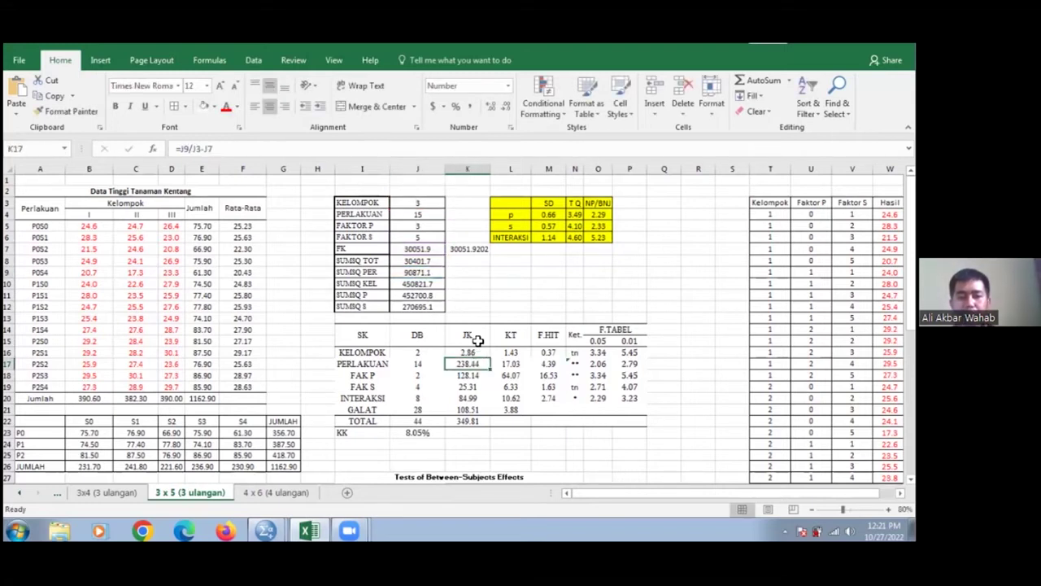
pyautogui.doubleClick(484, 363)
pyautogui.press('BackSpace')
pyautogui.press('BackSpace')
pyautogui.press('BackSpace')
pyautogui.press('BackSpace')
pyautogui.press('BackSpace')
pyautogui.press('BackSpace')
pyautogui.press('BackSpace')
pyautogui.press('BackSpace')
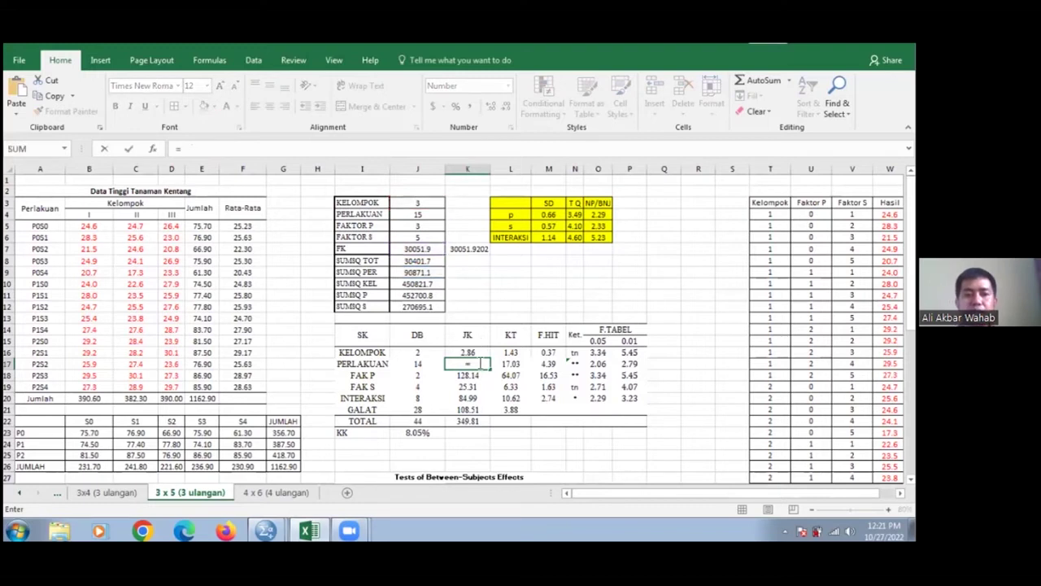
pyautogui.click(423, 271)
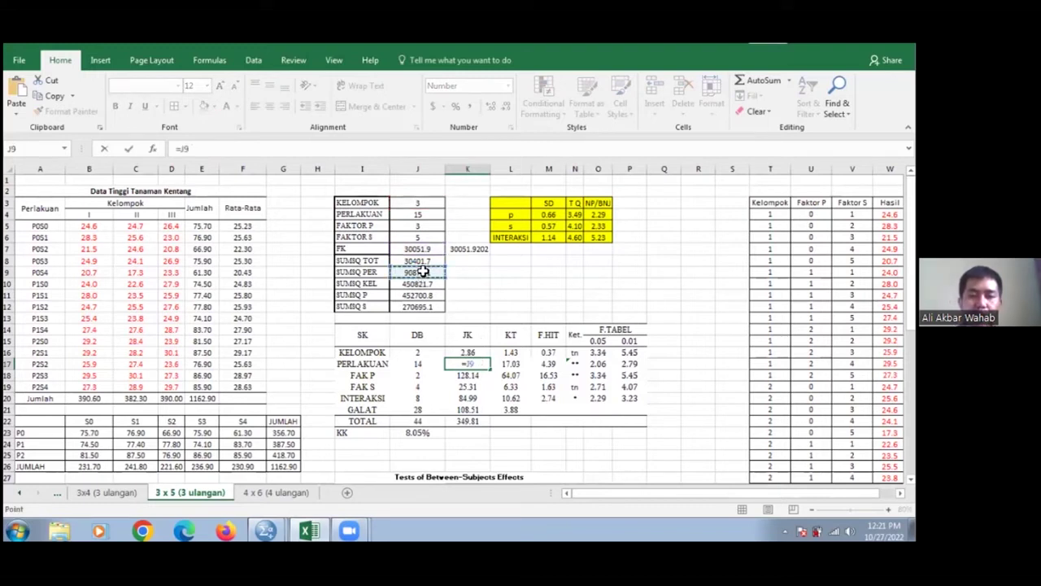
pyautogui.write('/')
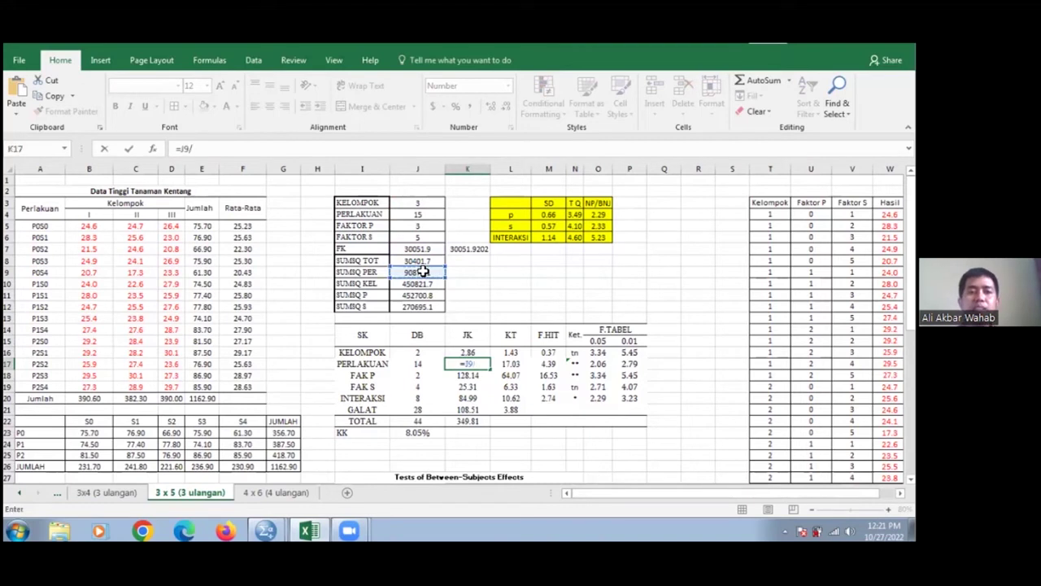
pyautogui.click(436, 203)
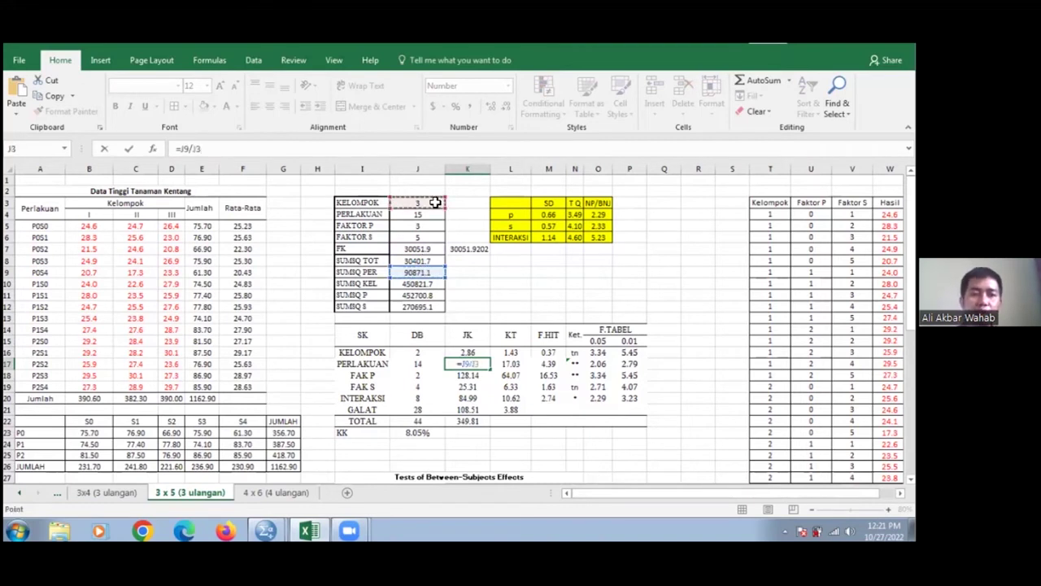
pyautogui.write('-')
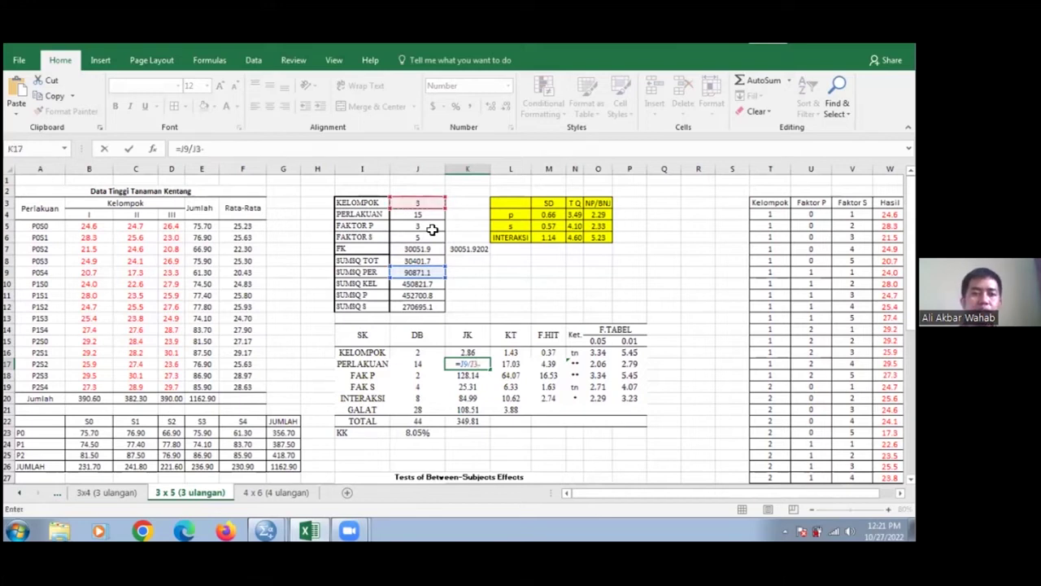
pyautogui.click(436, 251)
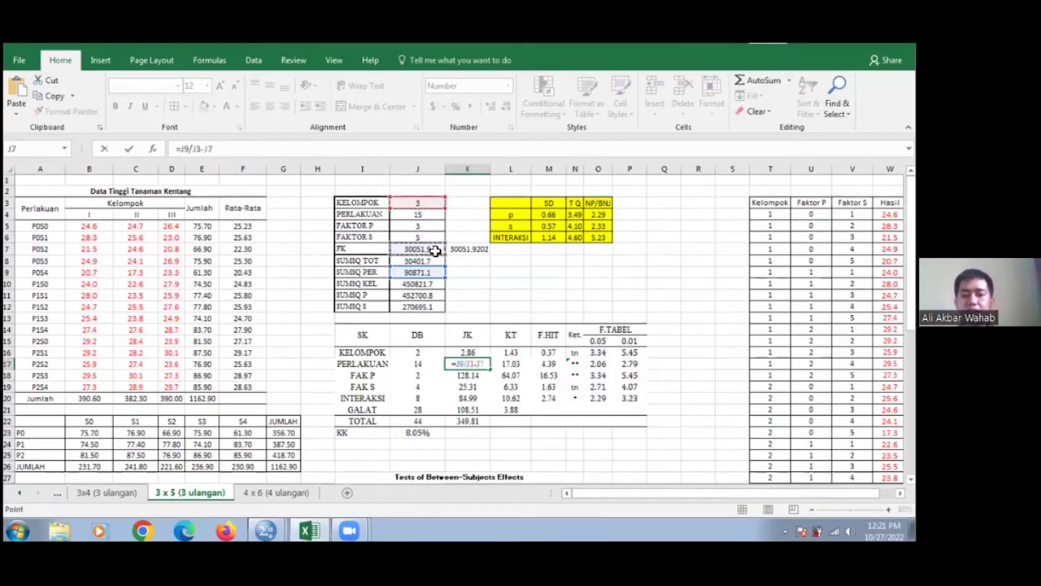
pyautogui.press('Return')
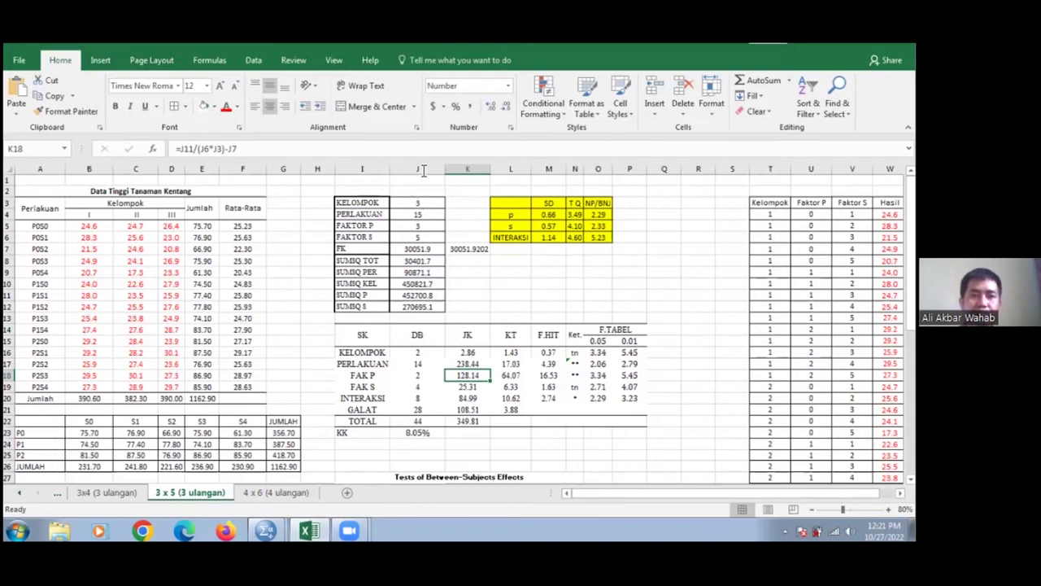
# Step: Inspect the references in the FAK P sum-of-squares formula in K18 and clear it from the cell
pyautogui.click(447, 151)
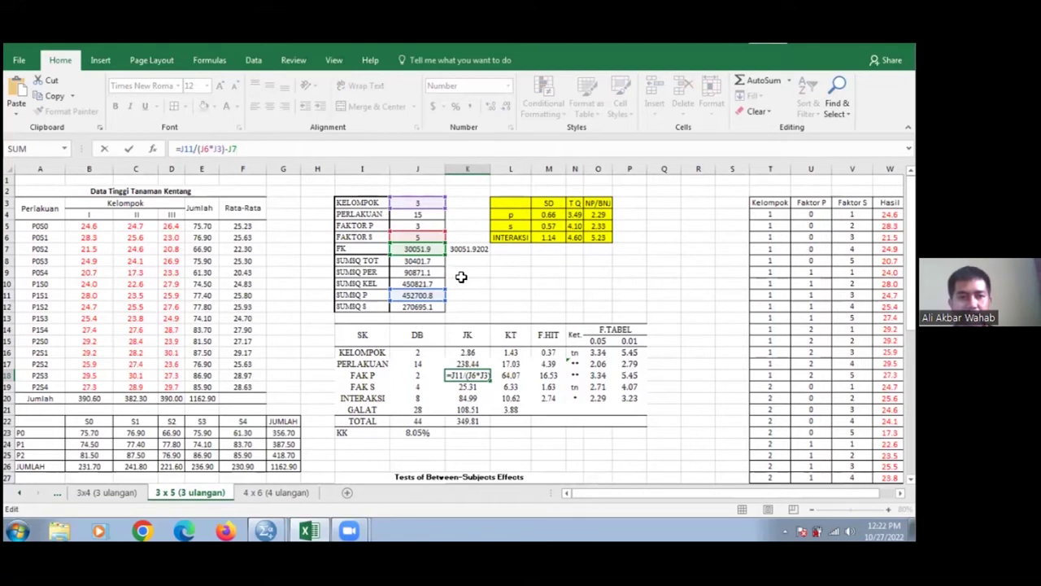
pyautogui.press('BackSpace')
pyautogui.press('BackSpace')
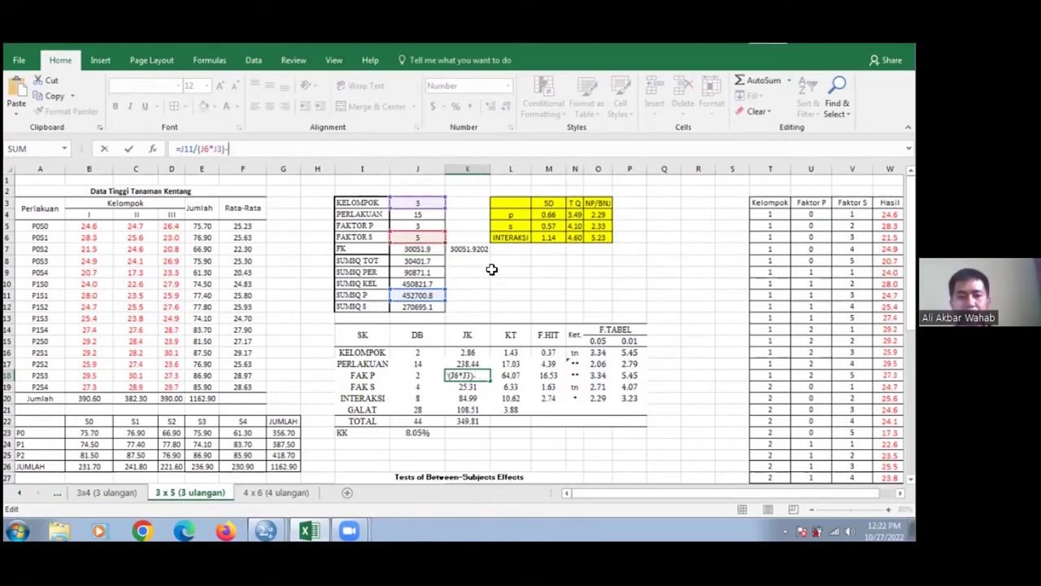
pyautogui.press('BackSpace')
pyautogui.press('BackSpace')
pyautogui.press('BackSpace')
pyautogui.press('BackSpace')
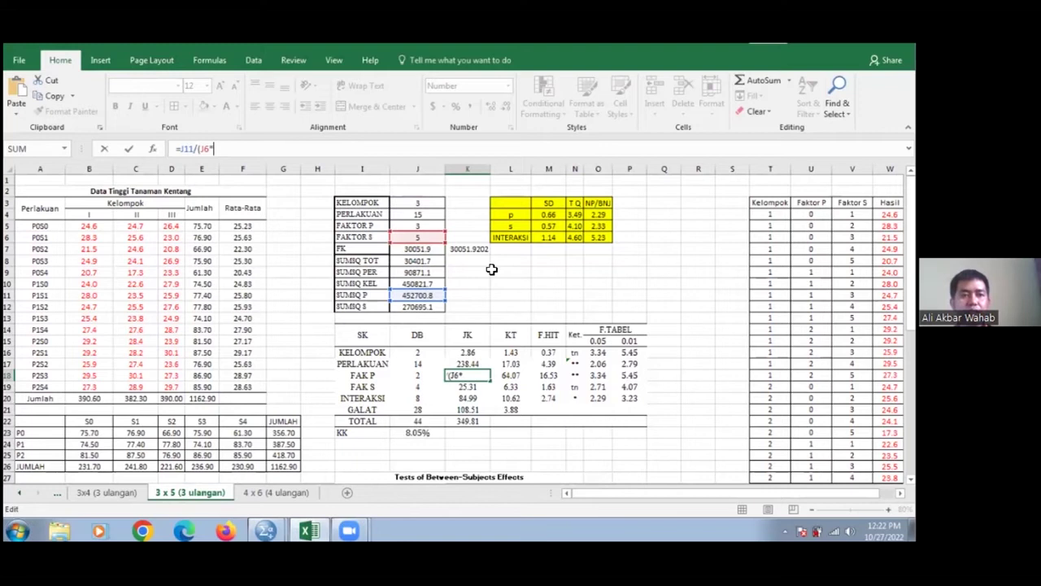
pyautogui.press('BackSpace')
pyautogui.press('BackSpace')
pyautogui.press('BackSpace')
pyautogui.press('BackSpace')
pyautogui.press('BackSpace')
pyautogui.press('BackSpace')
pyautogui.press('BackSpace')
pyautogui.press('BackSpace')
pyautogui.press('BackSpace')
pyautogui.click(519, 388)
# Step: Enter the FAK P sum-of-squares formula =J11/(J6*J3)-J7 in K18
pyautogui.click(468, 375)
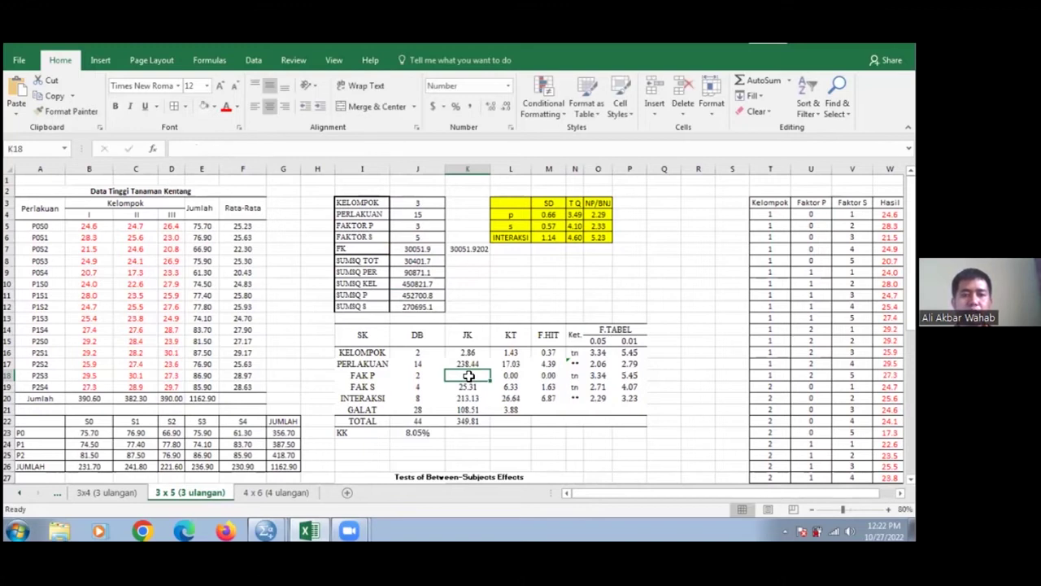
pyautogui.write('=')
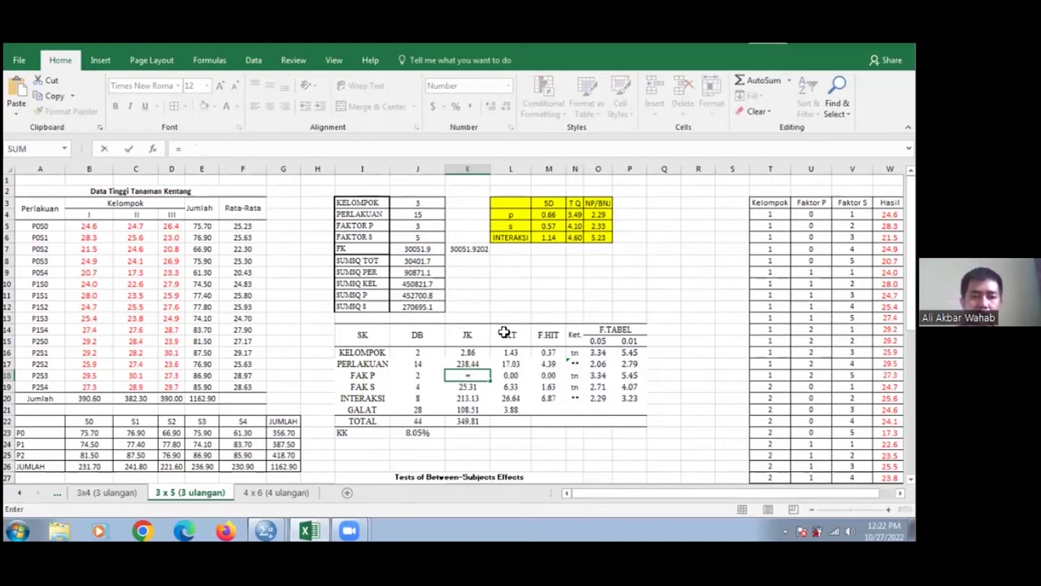
pyautogui.click(426, 295)
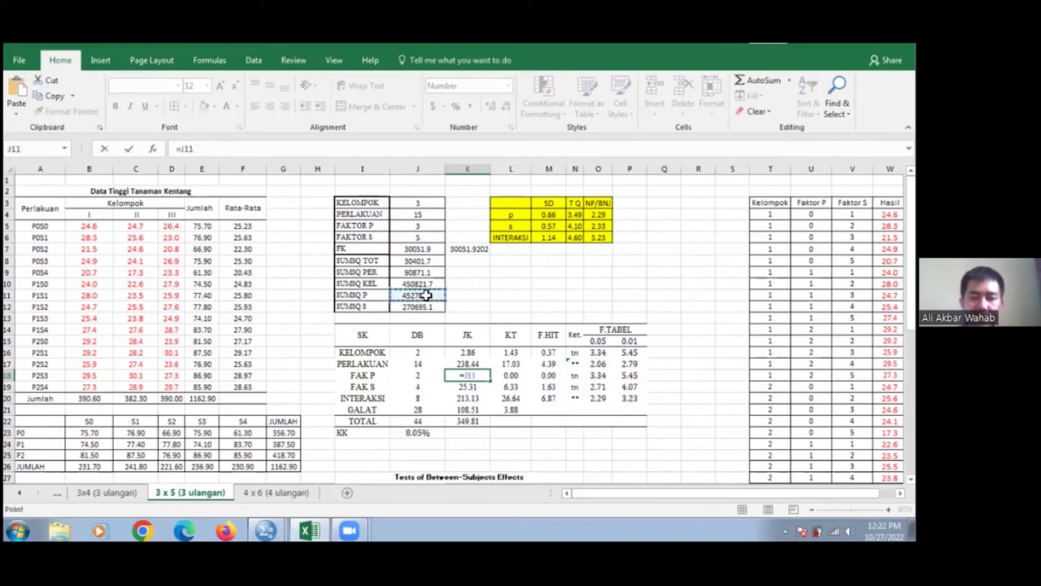
pyautogui.write('/')
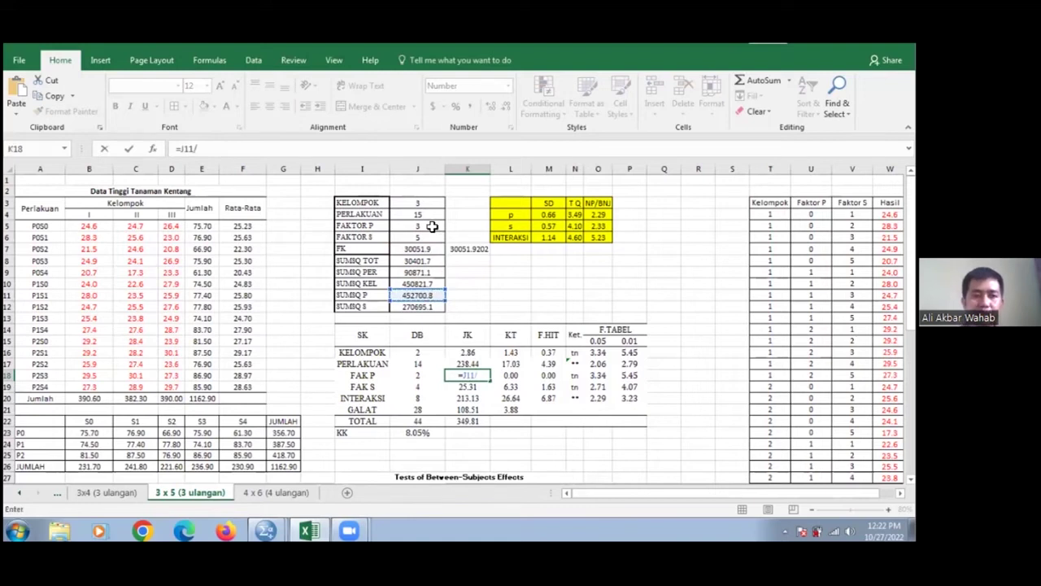
pyautogui.write('(')
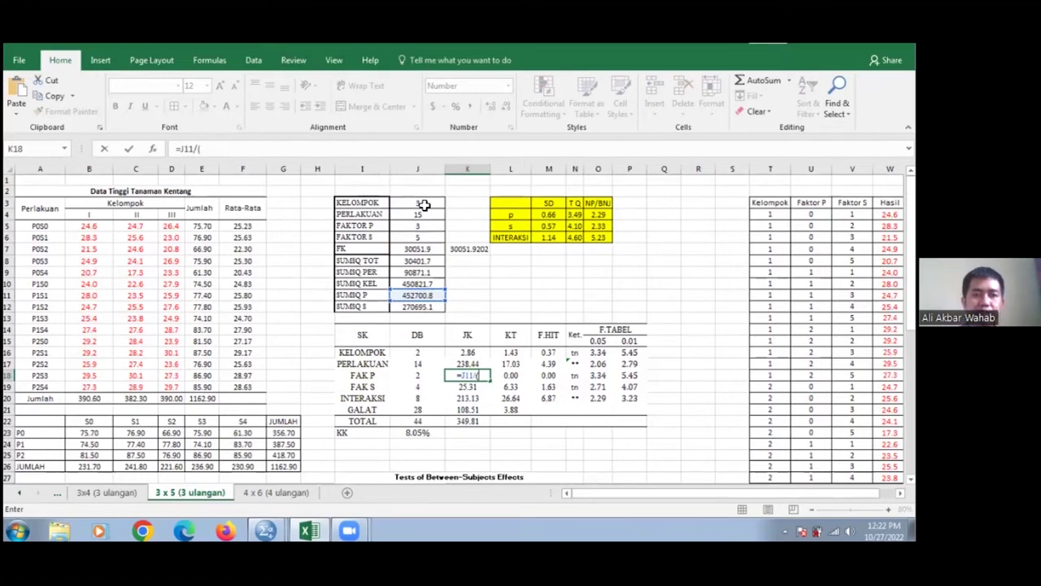
pyautogui.click(421, 203)
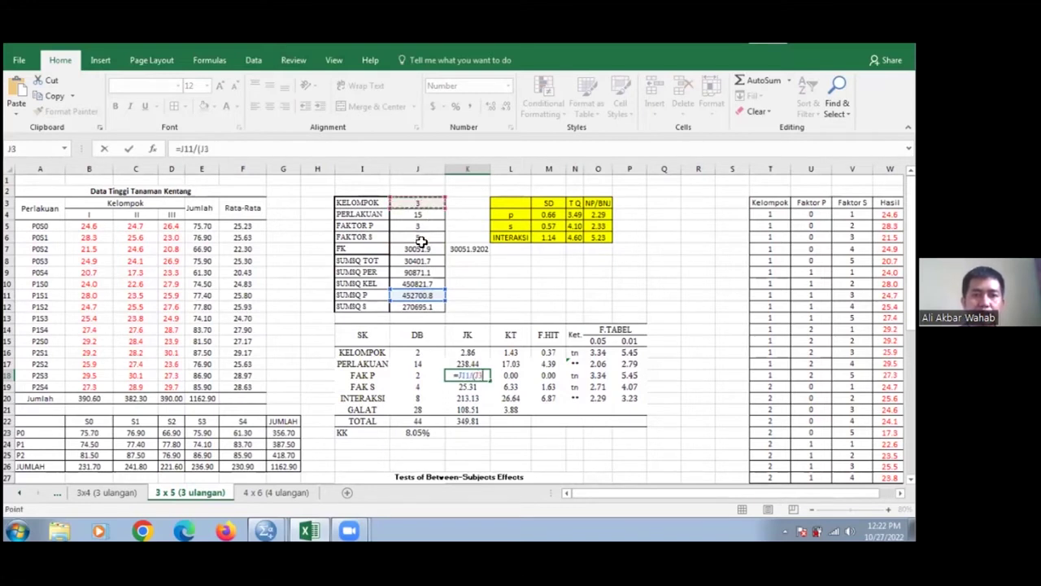
pyautogui.click(420, 239)
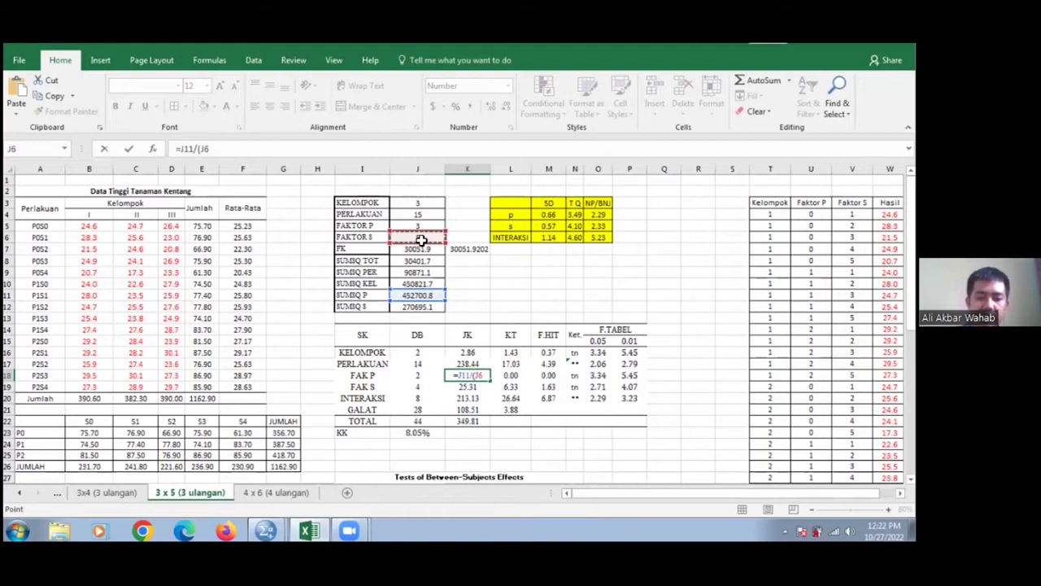
pyautogui.write('*')
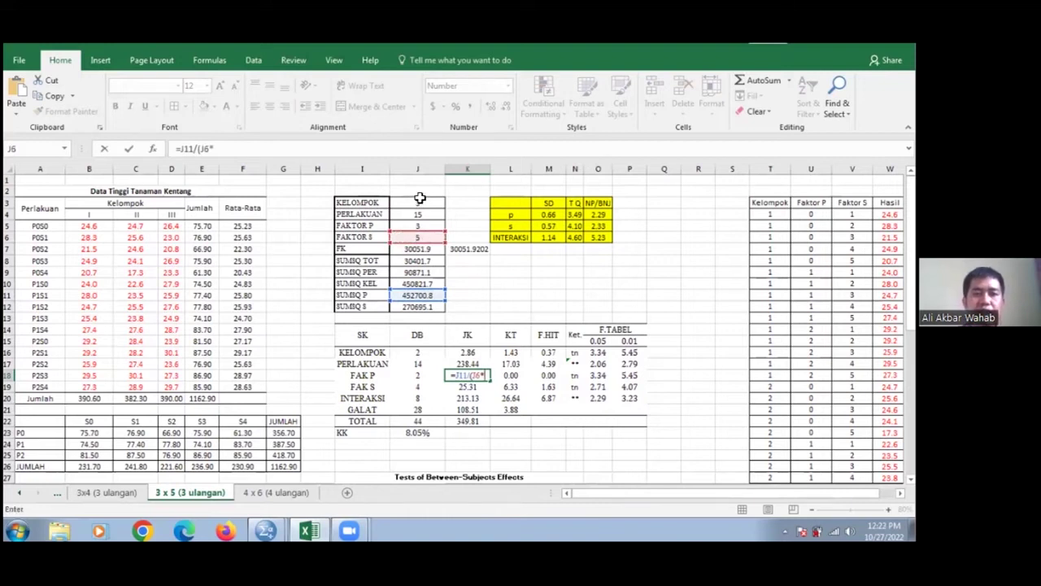
pyautogui.click(423, 204)
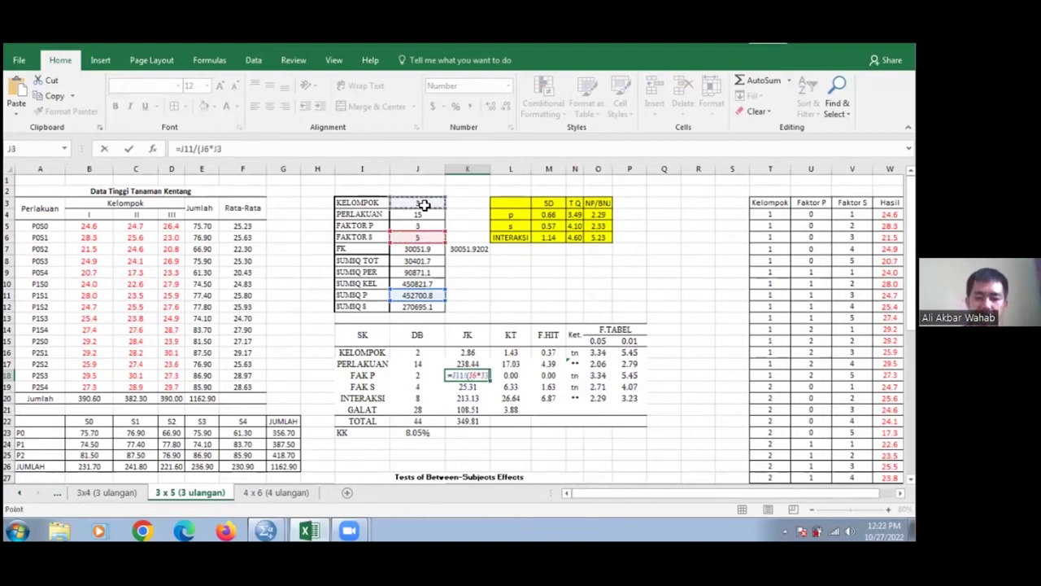
pyautogui.write(')')
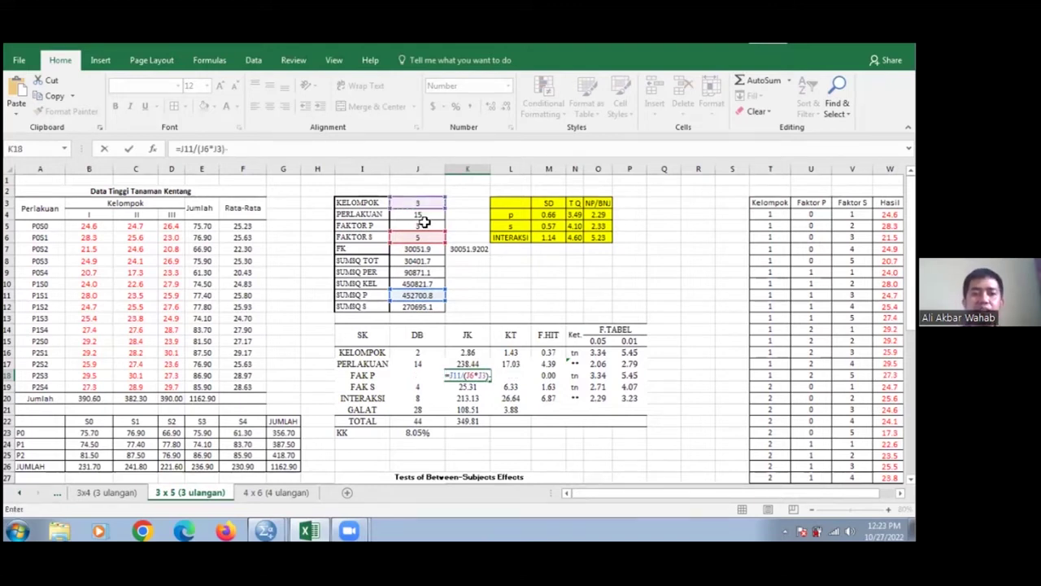
pyautogui.write('-')
pyautogui.click(427, 253)
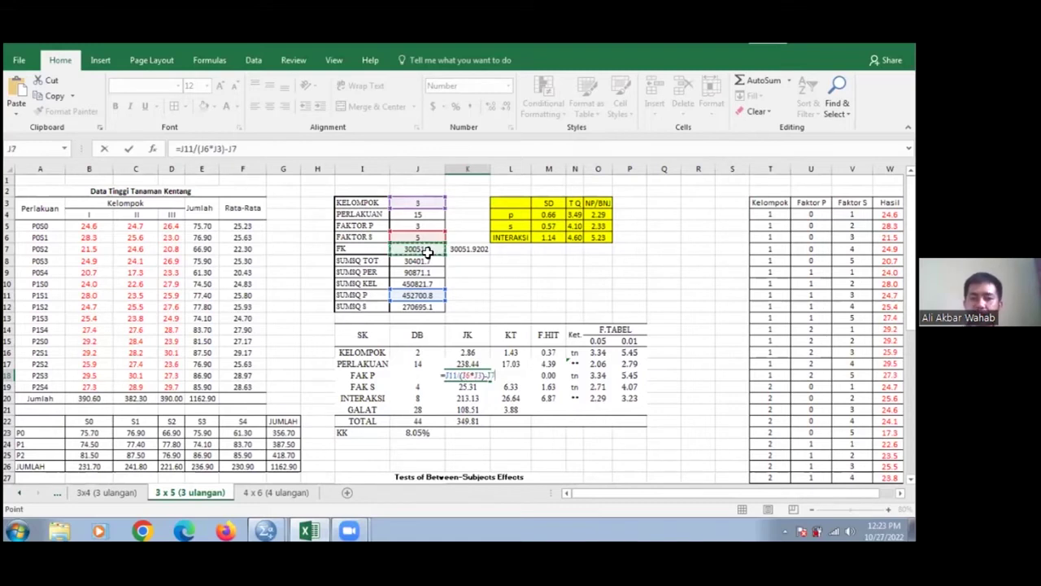
pyautogui.press('Return')
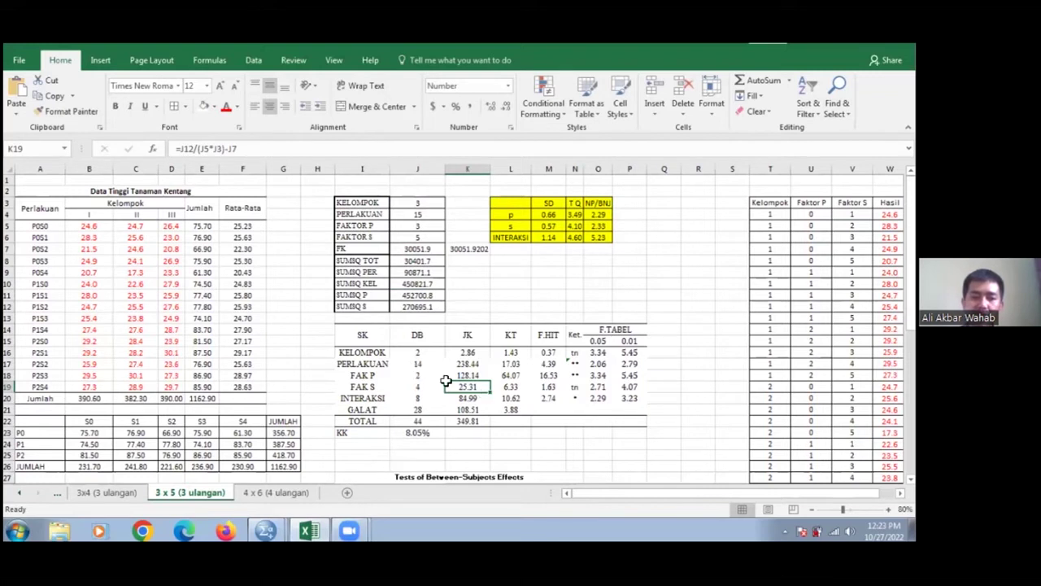
# Step: Inspect the SUMSQ S formula in J12 and the cells referenced by the FAK S sum-of-squares formula in K19
pyautogui.click(425, 306)
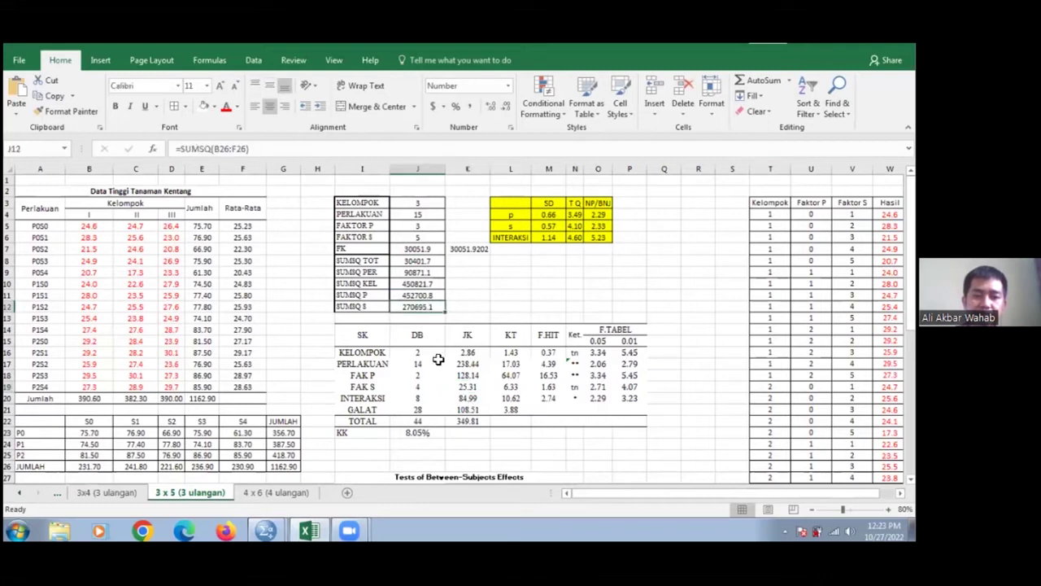
pyautogui.click(467, 387)
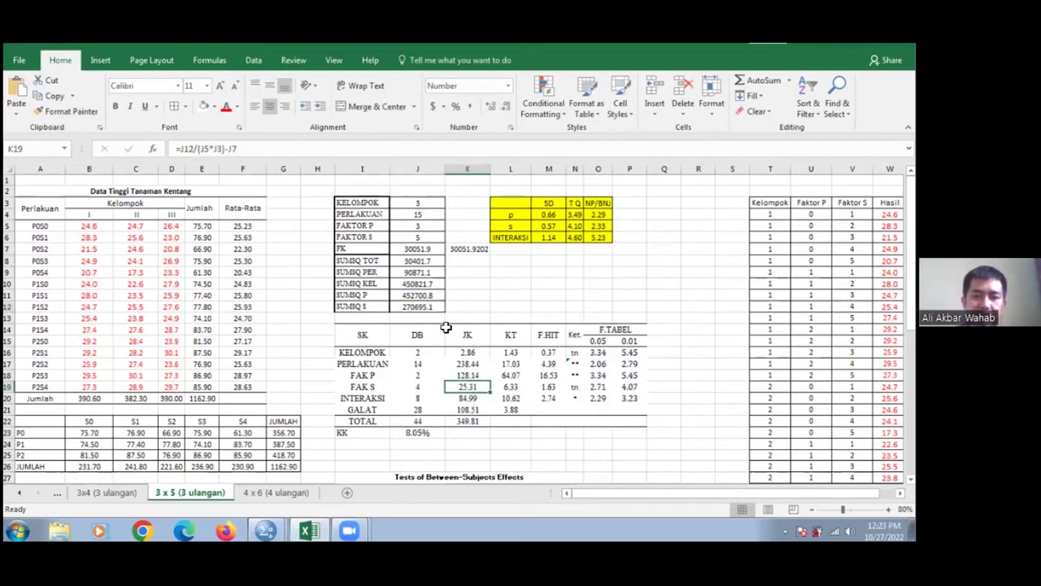
pyautogui.click(421, 148)
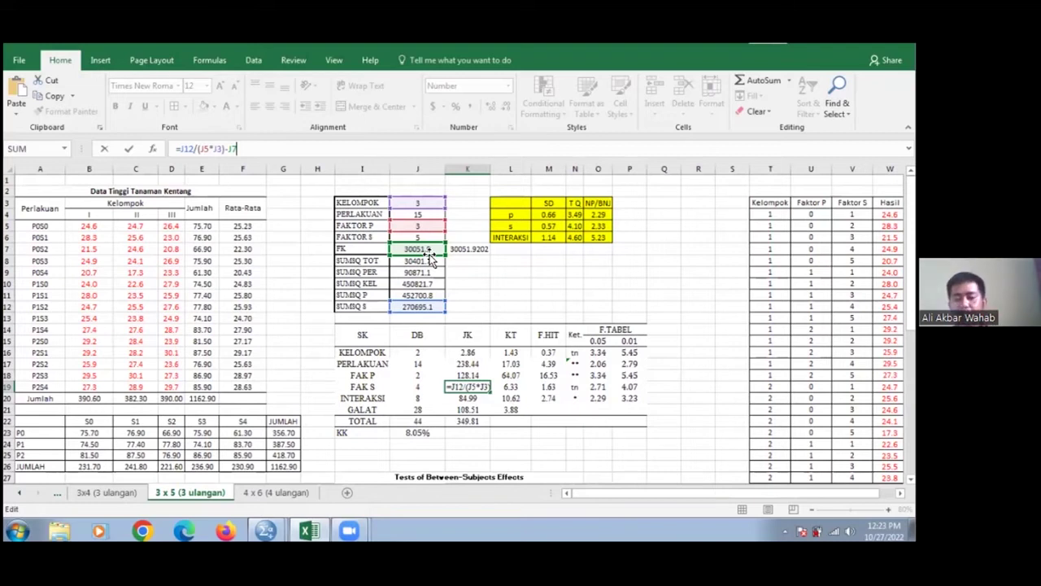
# Step: Try rebuilding the FAK S sum-of-squares formula in K19 as =J12/(J6*J3)-J7, and undo the replacement
pyautogui.press('BackSpace')
pyautogui.press('BackSpace')
pyautogui.press('BackSpace')
pyautogui.press('BackSpace')
pyautogui.press('BackSpace')
pyautogui.press('BackSpace')
pyautogui.press('BackSpace')
pyautogui.press('BackSpace')
pyautogui.press('BackSpace')
pyautogui.press('BackSpace')
pyautogui.press('BackSpace')
pyautogui.press('BackSpace')
pyautogui.press('BackSpace')
pyautogui.press('BackSpace')
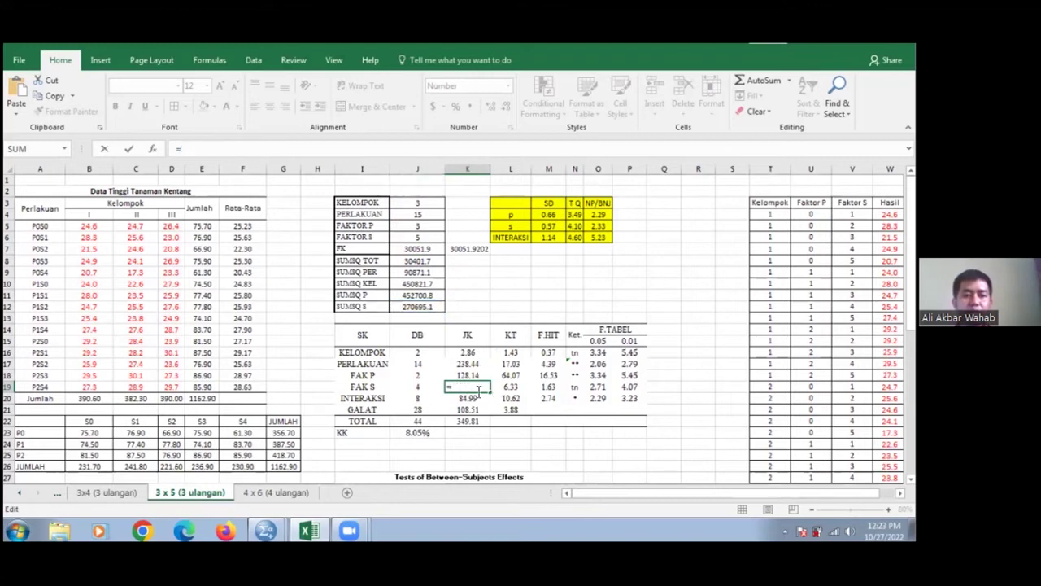
pyautogui.click(431, 307)
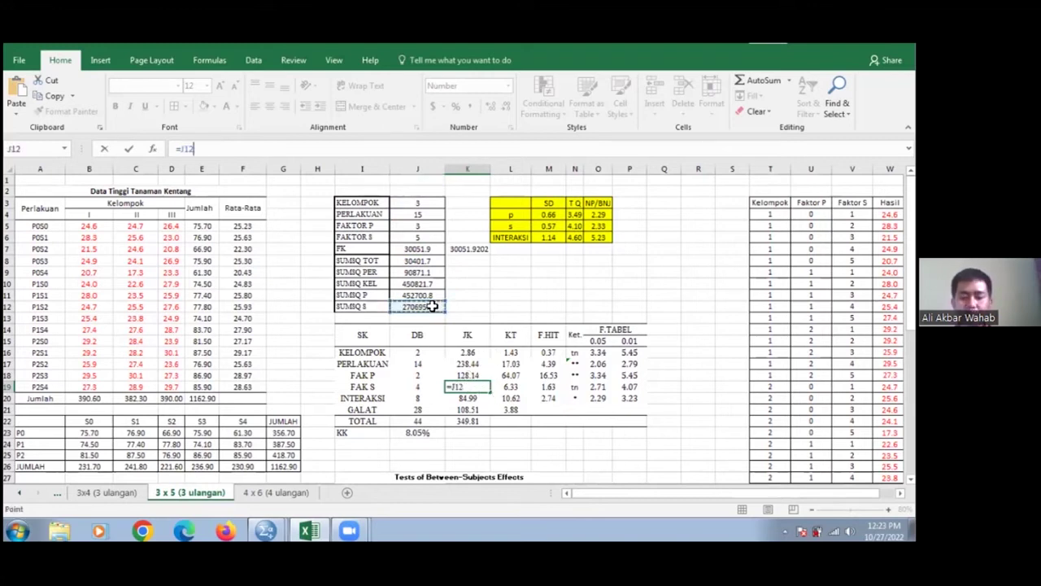
pyautogui.write('/')
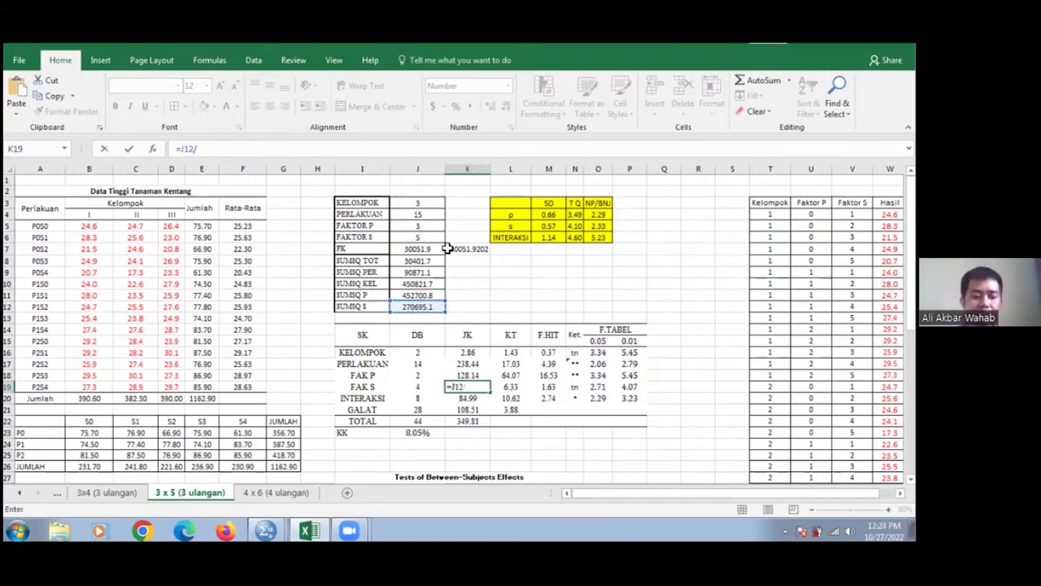
pyautogui.write('(')
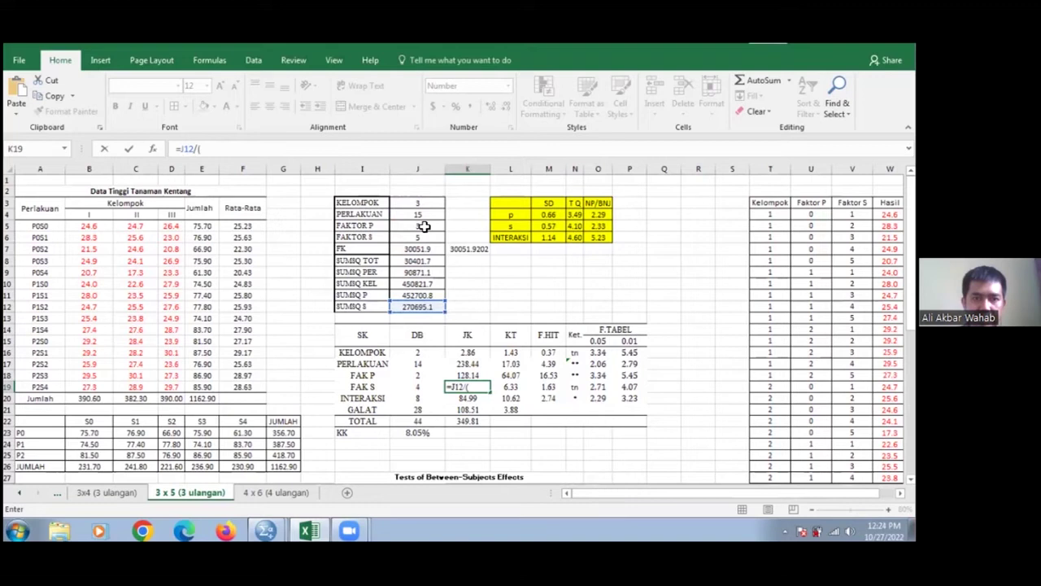
pyautogui.click(420, 239)
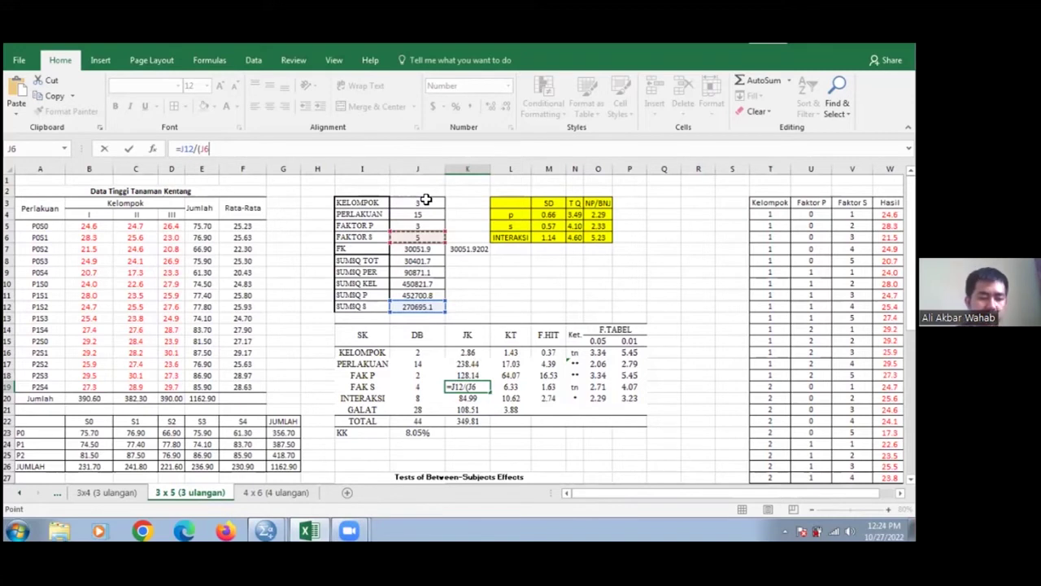
pyautogui.write('*')
pyautogui.click(425, 200)
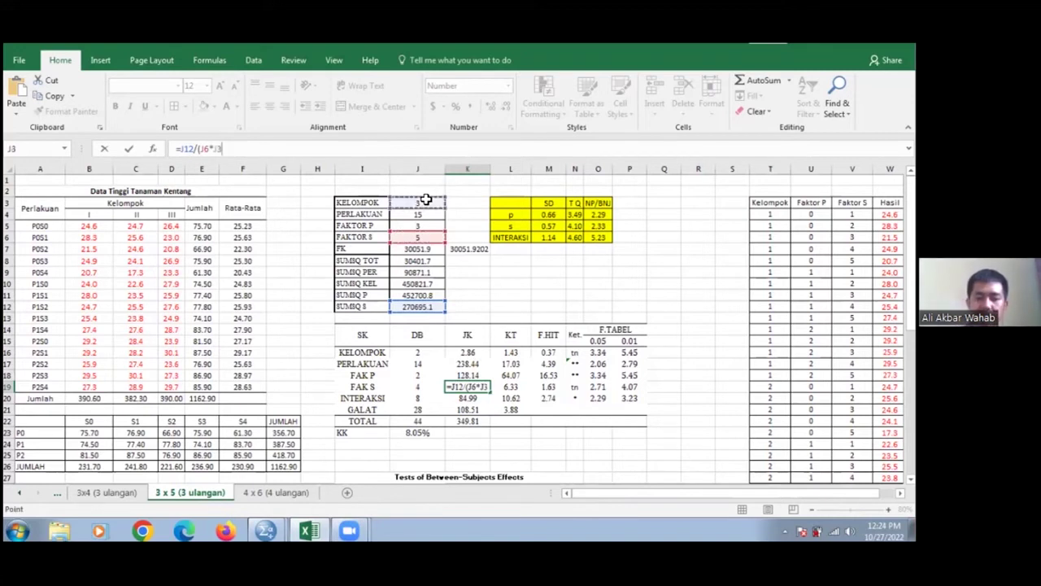
pyautogui.write(')-')
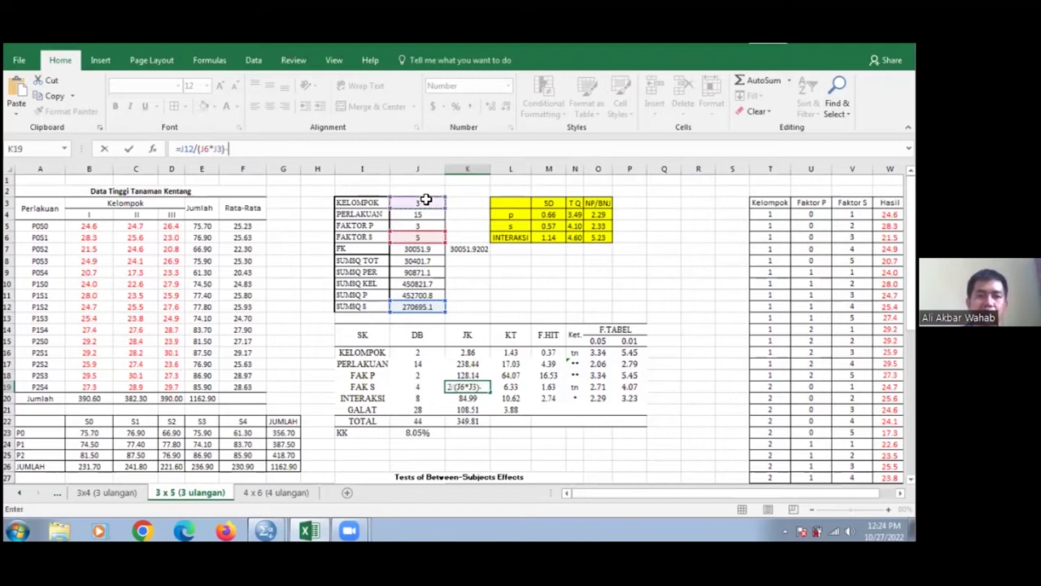
pyautogui.click(436, 251)
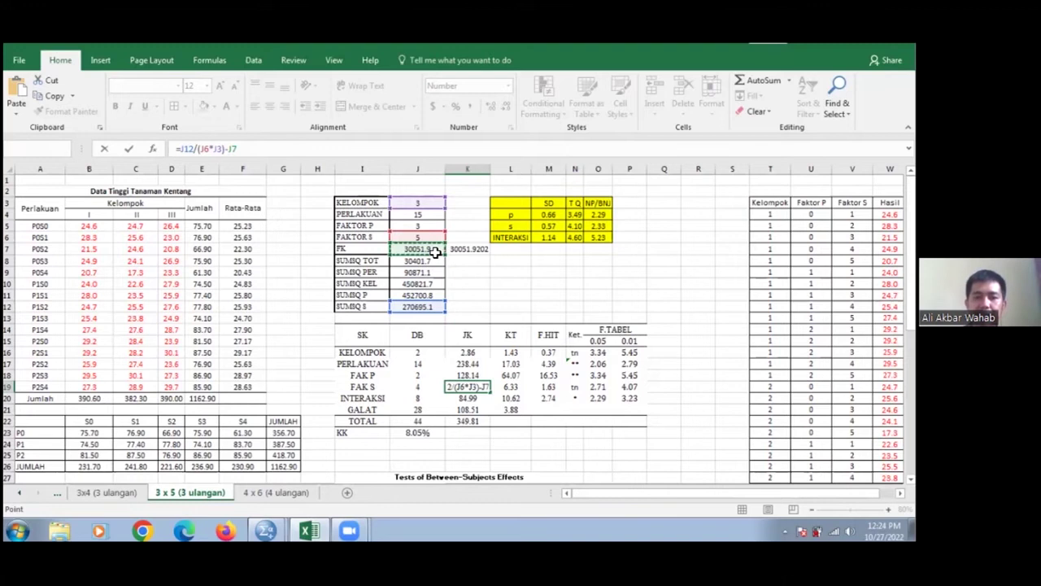
pyautogui.press('Return')
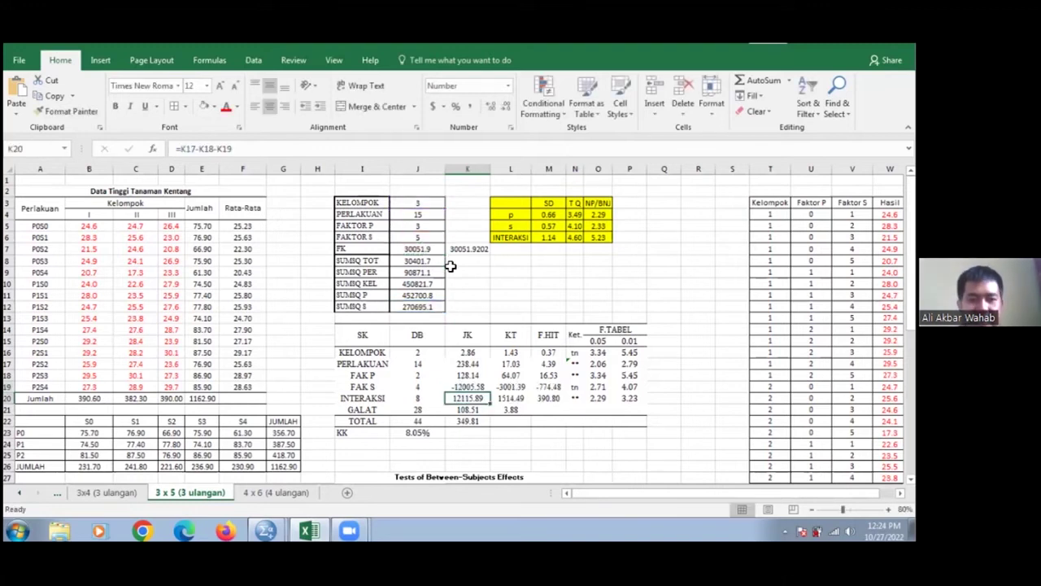
pyautogui.hotkey('ctrl', 'z')
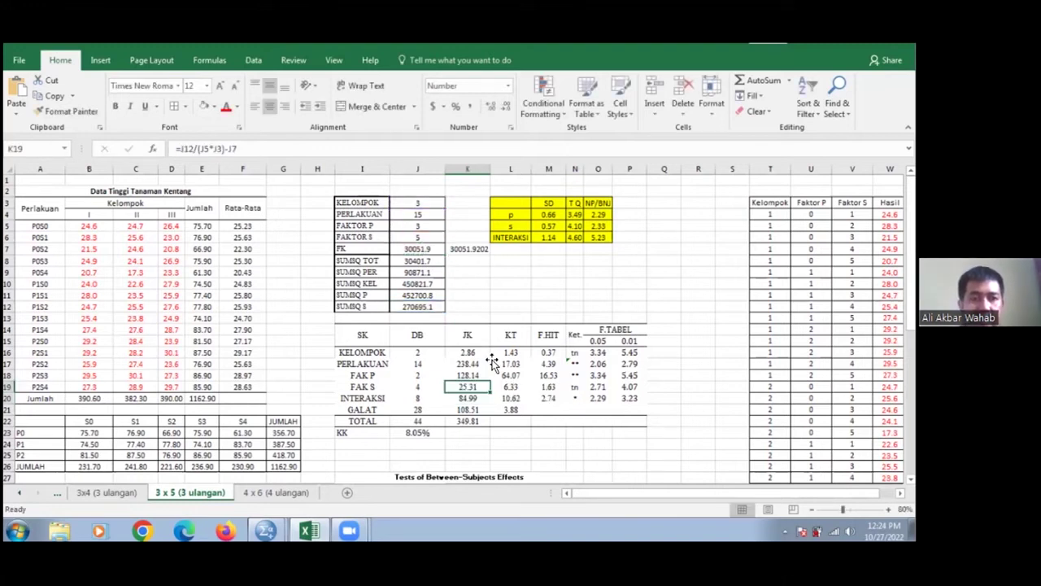
# Step: Check the references of the FAK S formula in K19 and trace the INTERAKSI formula in K20 through K17, K18 and K19
pyautogui.press('F2')
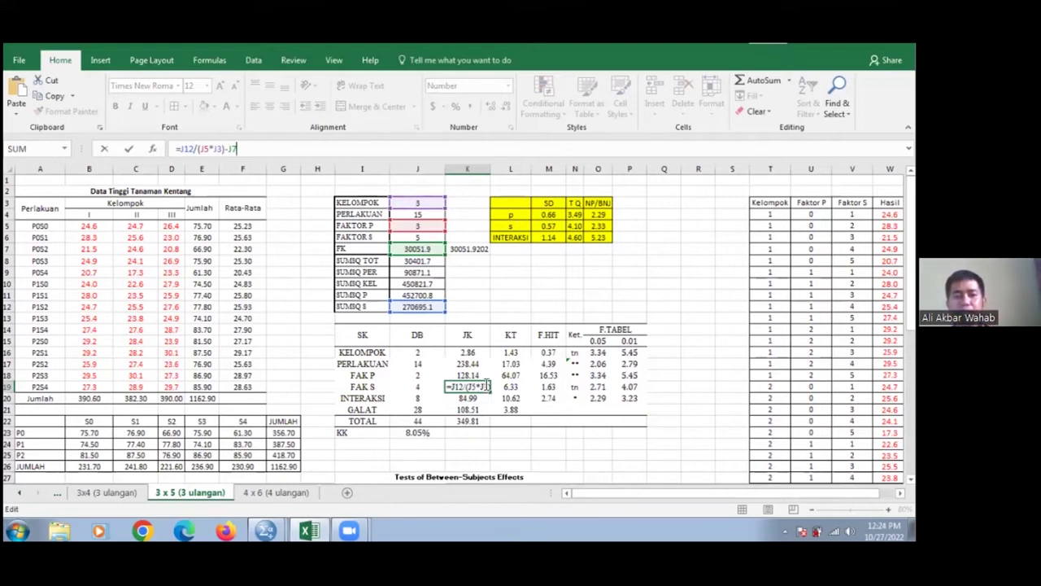
pyautogui.press('Return')
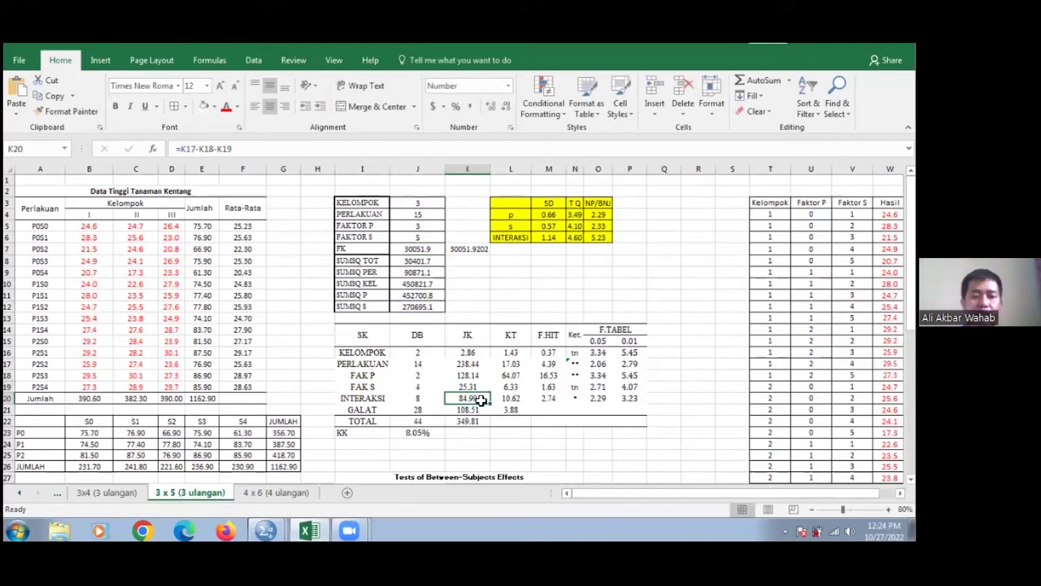
pyautogui.click(423, 148)
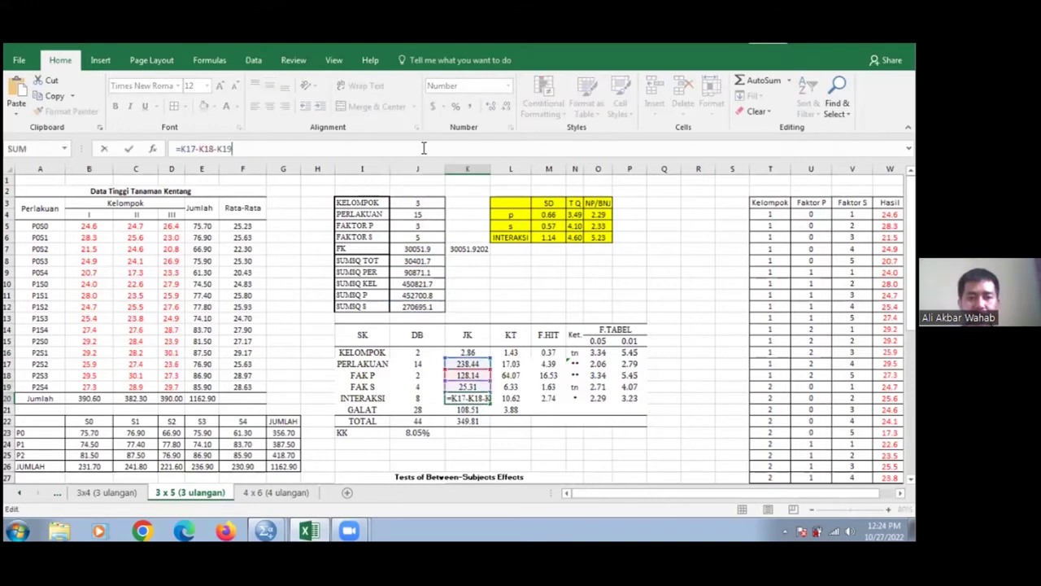
pyautogui.press('Return')
pyautogui.click(475, 365)
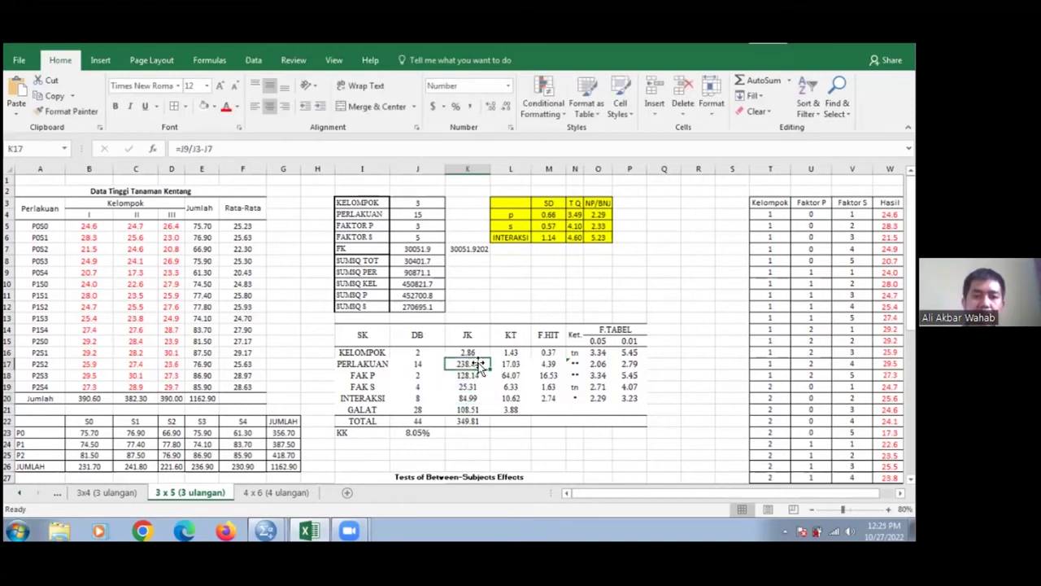
pyautogui.click(478, 376)
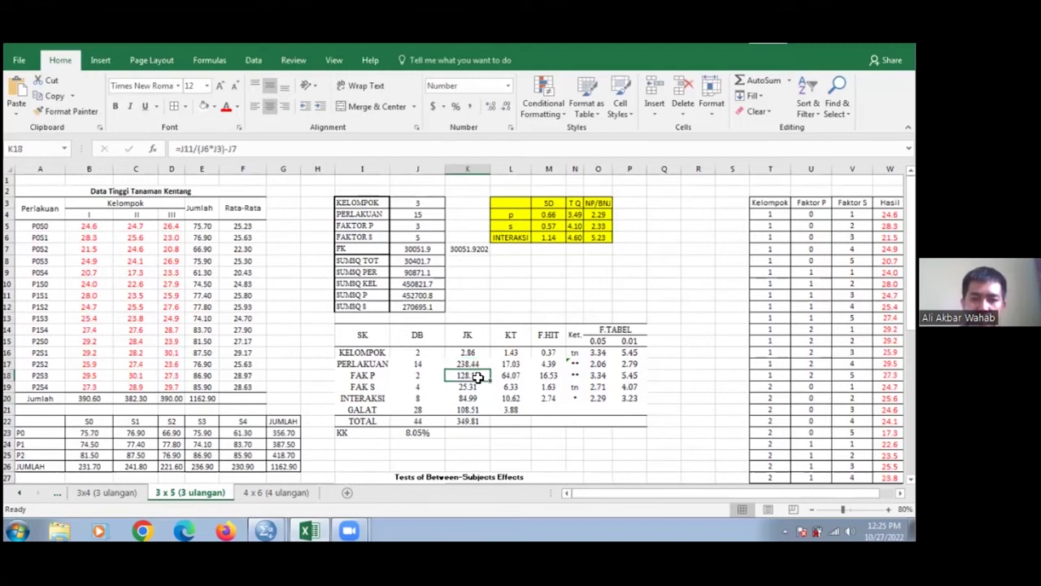
pyautogui.click(474, 387)
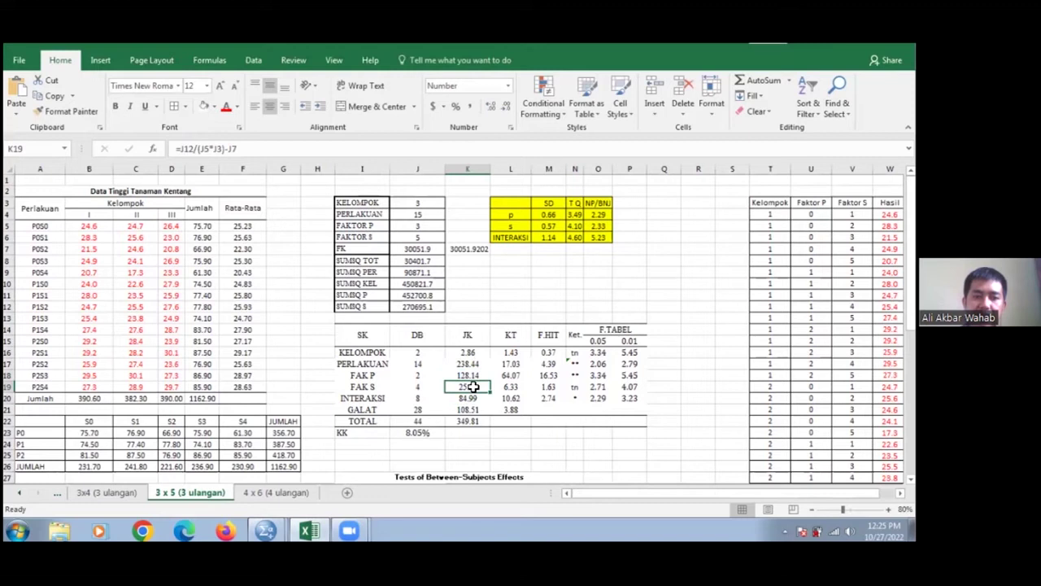
pyautogui.click(479, 399)
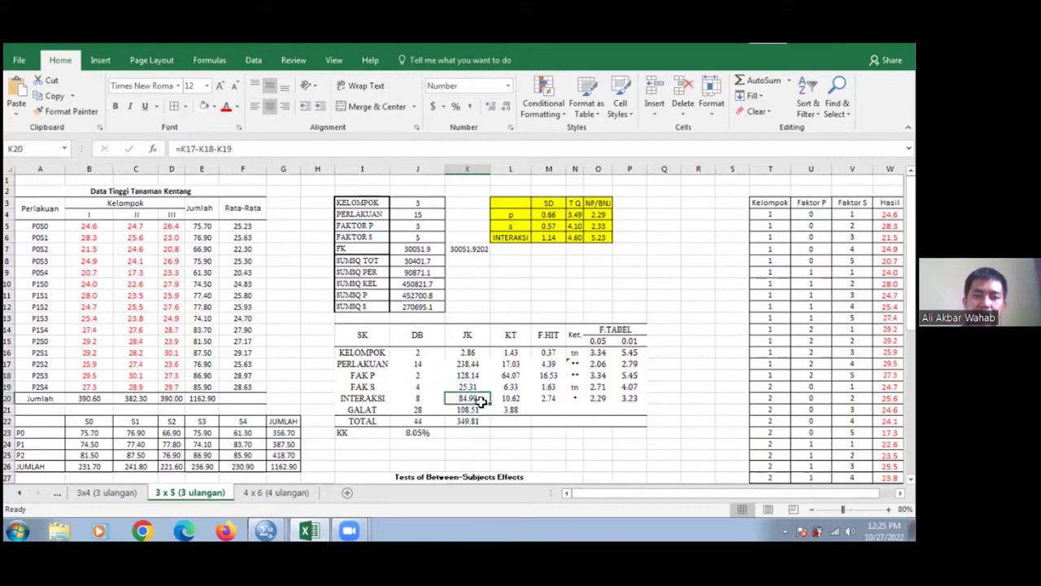
pyautogui.press('F2')
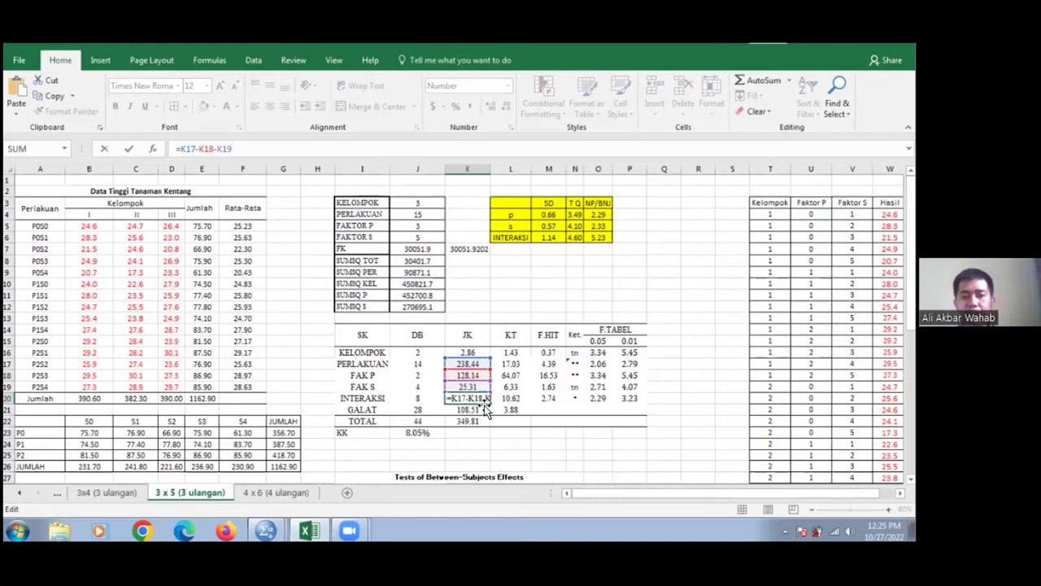
pyautogui.press('Return')
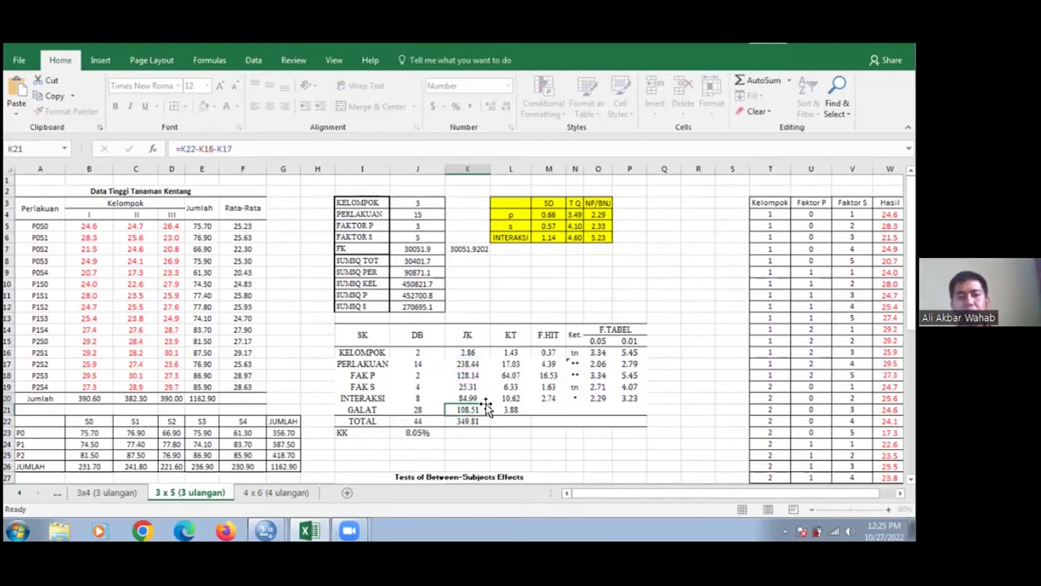
# Step: Compare the GALAT and TOTAL sum-of-squares formulas in K21 and K22, and examine the cells that the TOTAL formula references
pyautogui.click(468, 424)
pyautogui.click(465, 413)
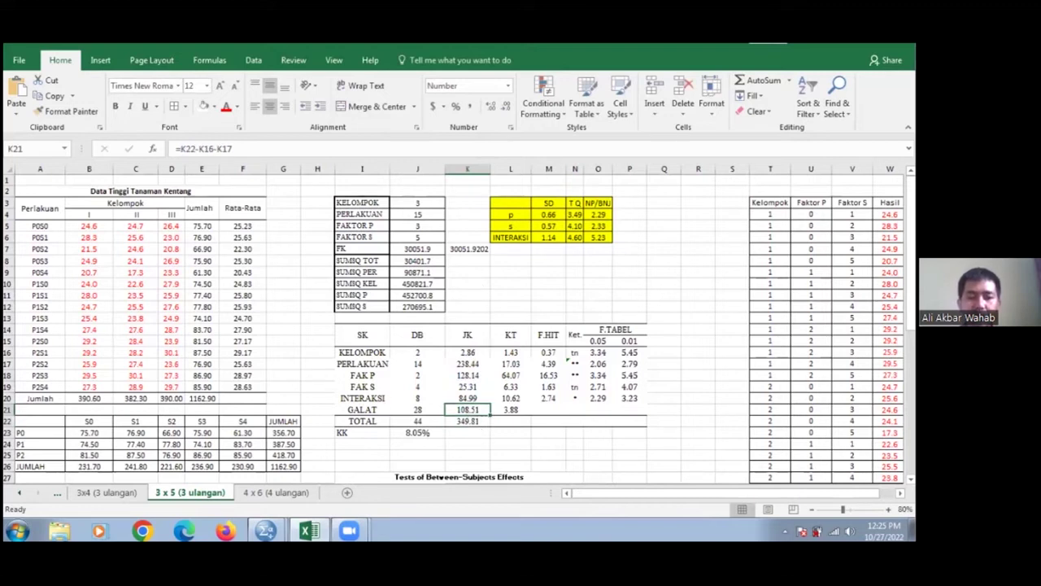
pyautogui.click(471, 422)
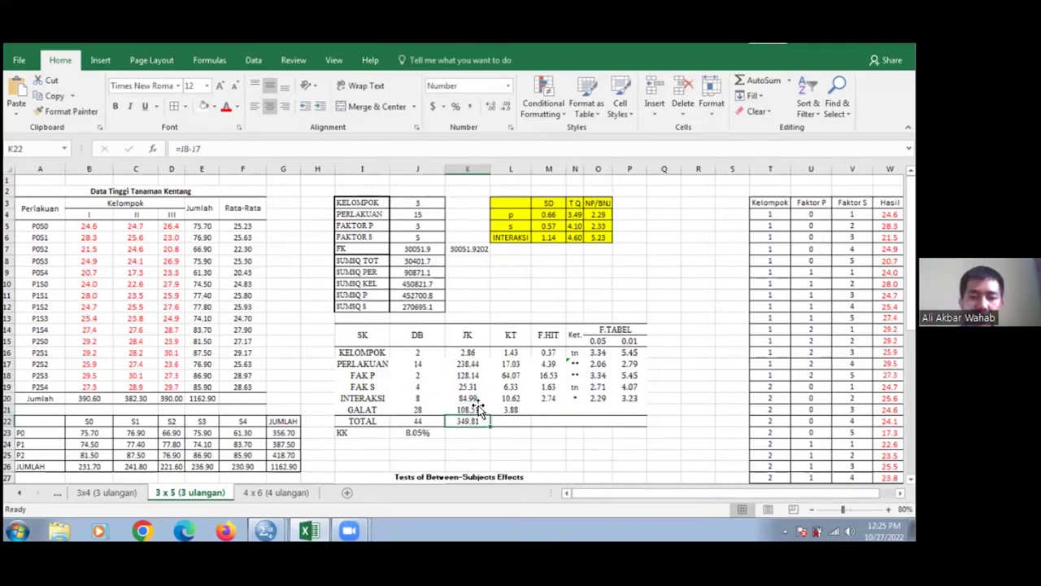
pyautogui.click(473, 408)
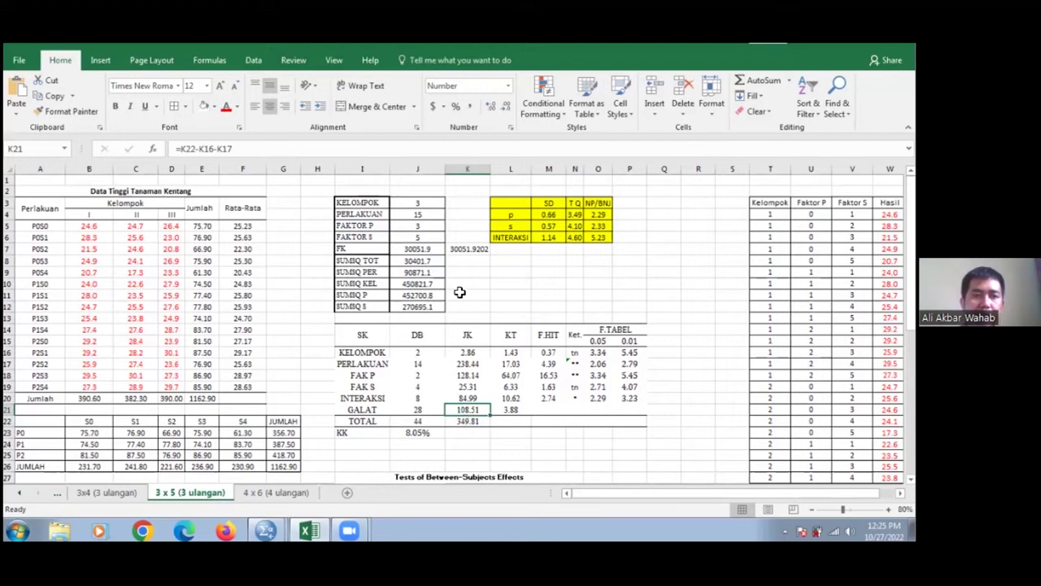
pyautogui.press('Down')
pyautogui.click(466, 155)
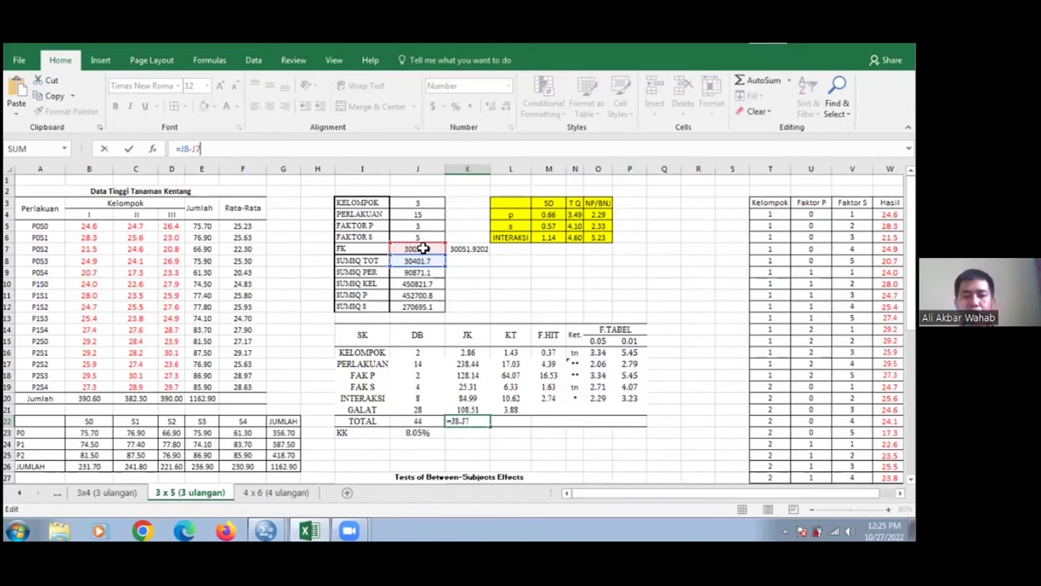
pyautogui.press('Return')
pyautogui.click(470, 421)
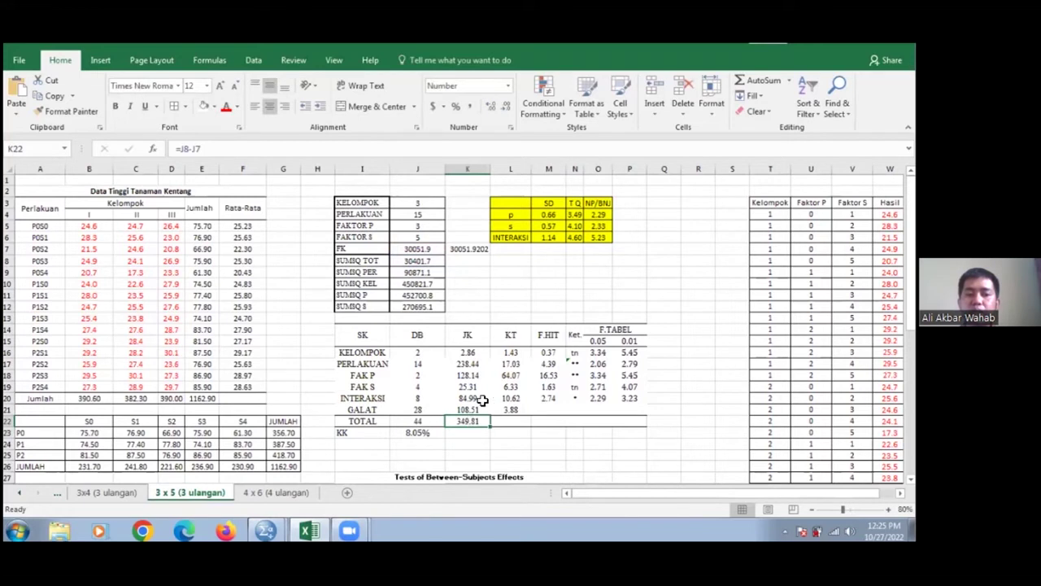
# Step: Check the TOTAL, KELOMPOK and PERLAKUAN cells referenced by the GALAT sum-of-squares formula in K21
pyautogui.click(470, 410)
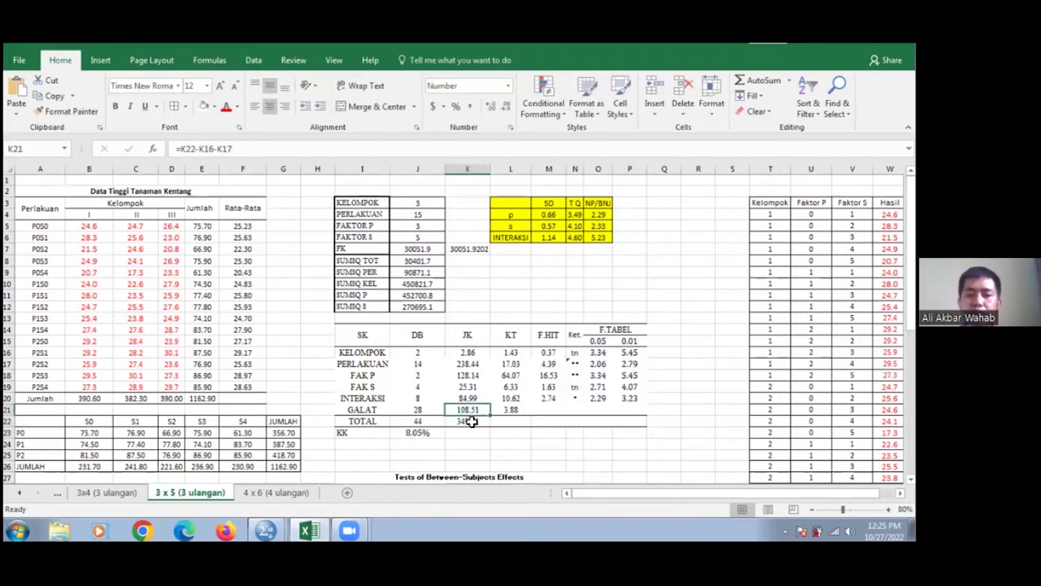
pyautogui.click(520, 153)
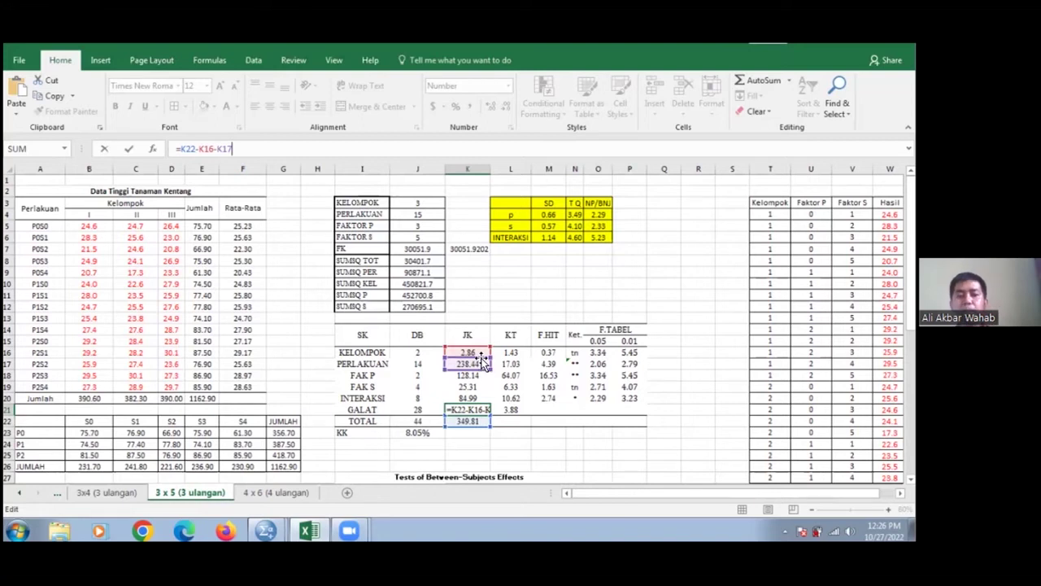
pyautogui.hotkey('ctrl', 'Return')
pyautogui.press('Return')
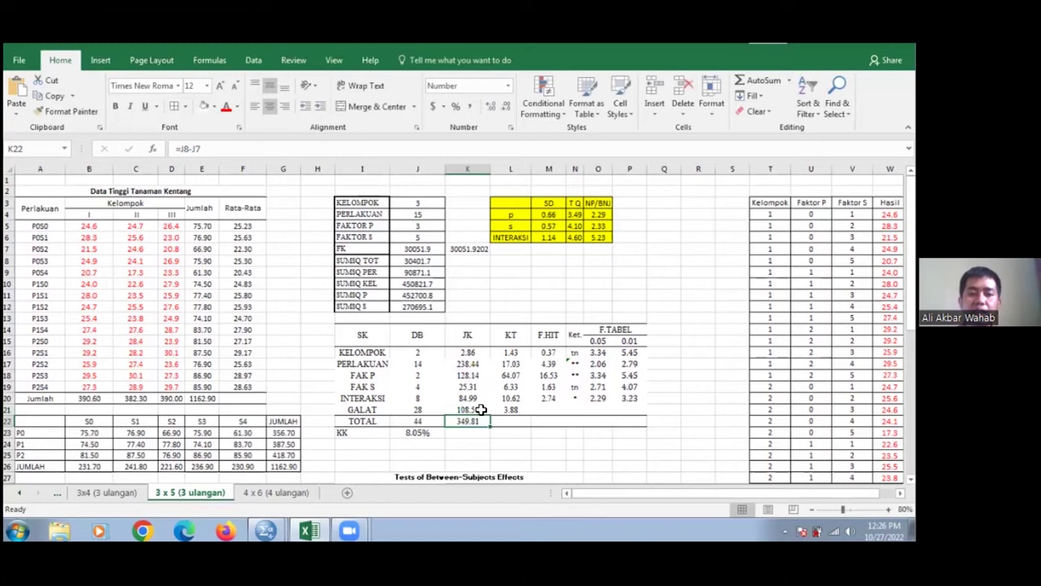
pyautogui.click(480, 409)
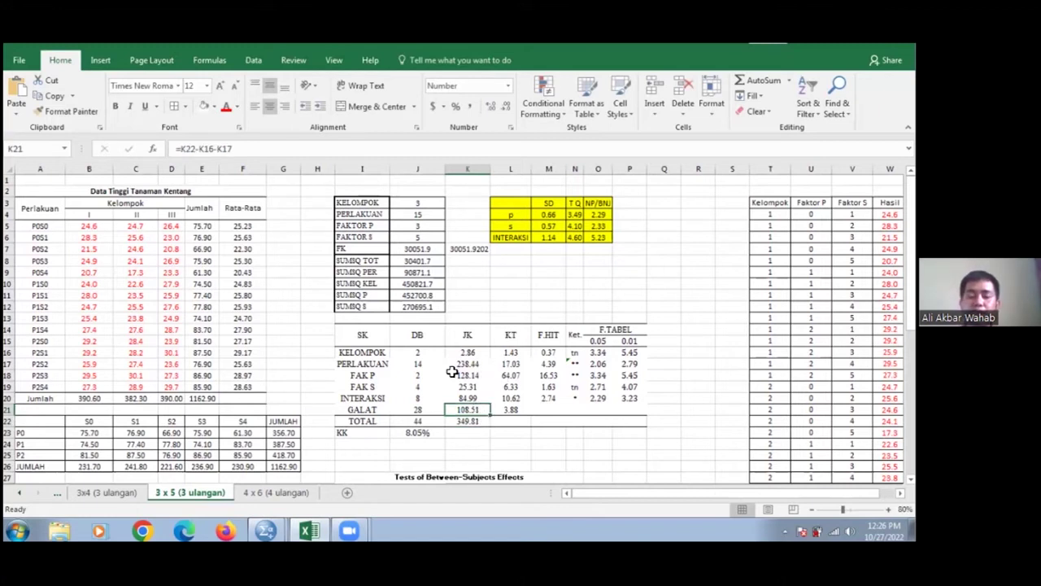
# Step: Review the JK column in K16:K22 and inspect how the KELOMPOK mean-square formula in L16 uses the JK cell K16
pyautogui.moveTo(469, 352); pyautogui.dragTo(478, 420)
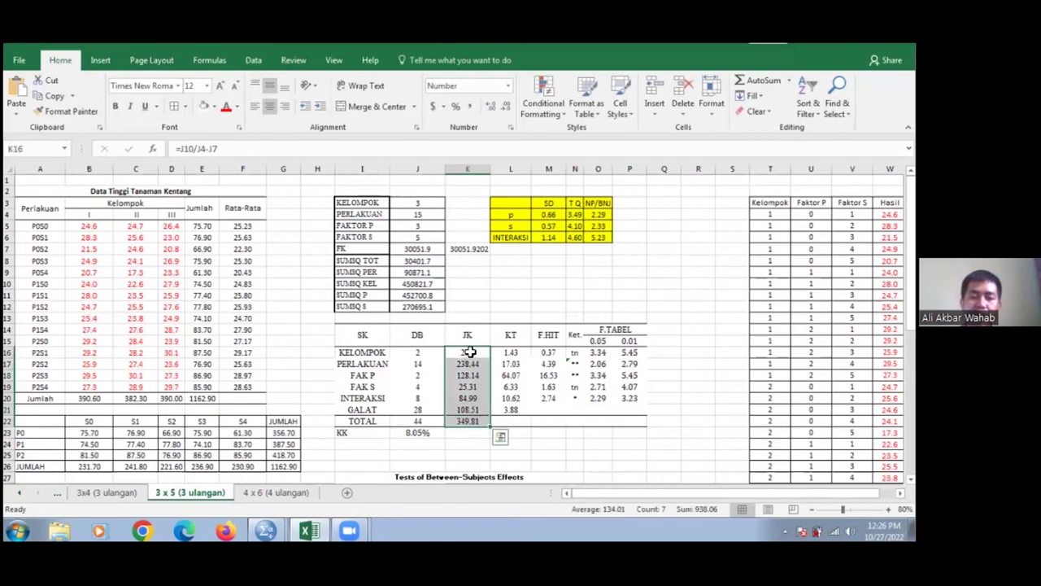
pyautogui.click(517, 352)
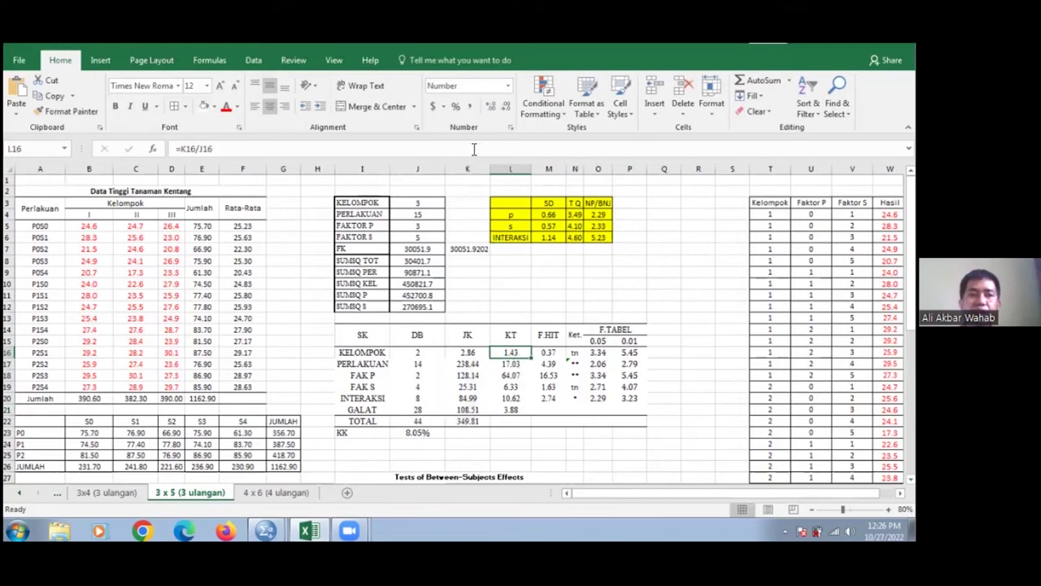
pyautogui.click(474, 149)
pyautogui.press('Escape')
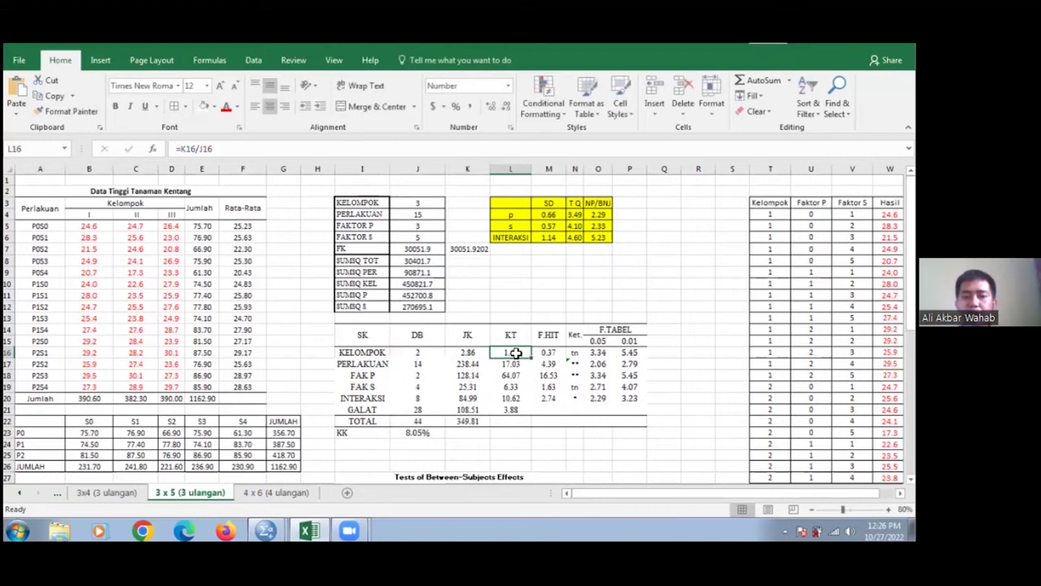
pyautogui.click(469, 350)
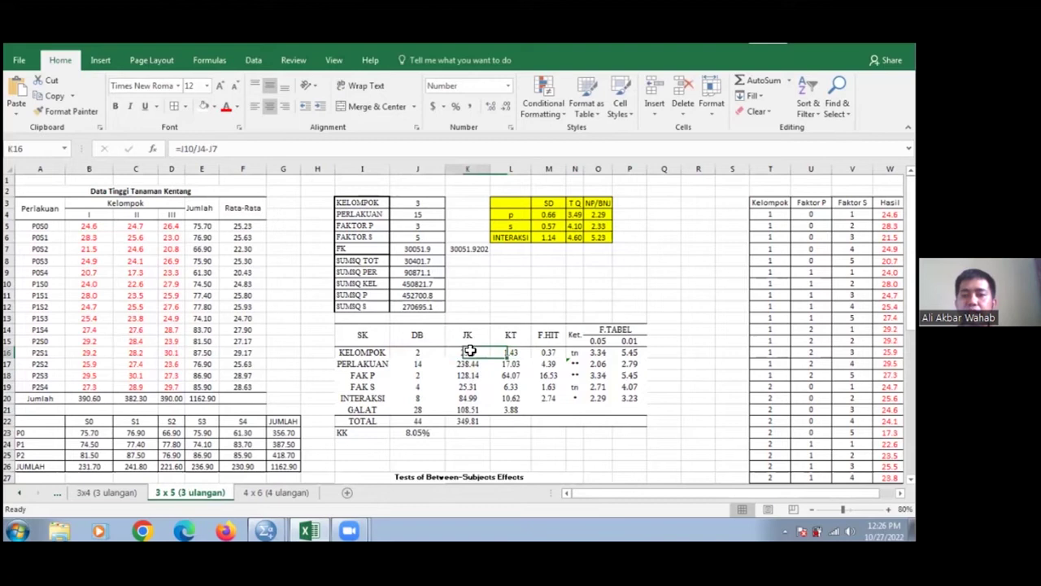
# Step: Check the KELOMPOK DB and JK cells J16 and K16 that feed the mean square in L16
pyautogui.click(418, 350)
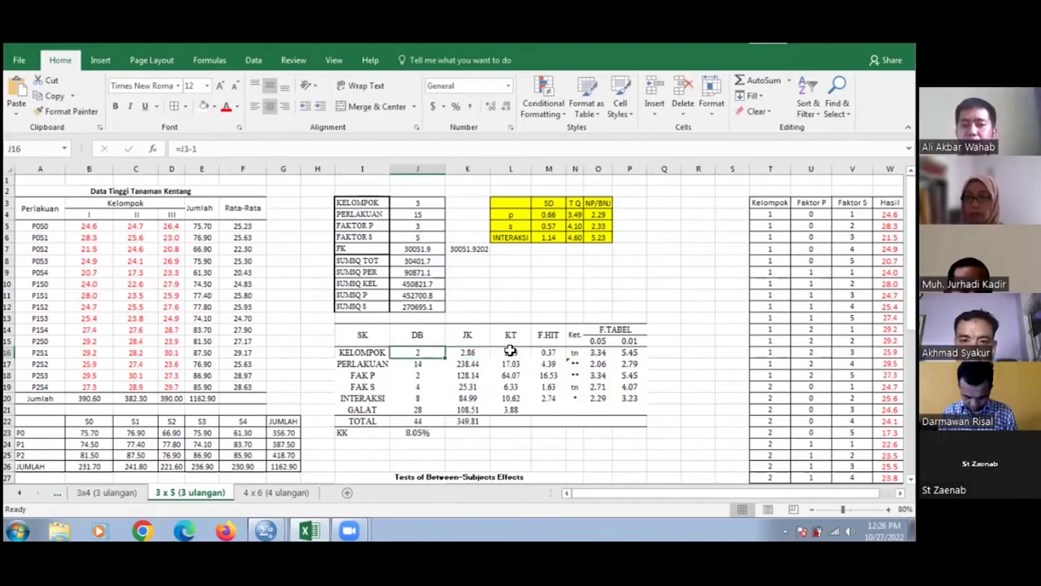
pyautogui.click(510, 351)
pyautogui.click(463, 352)
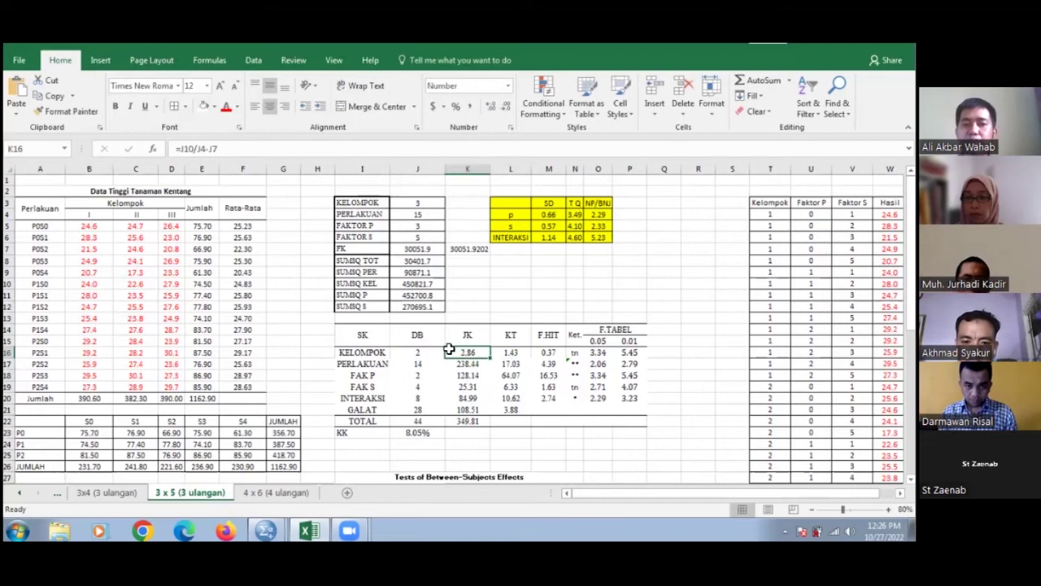
pyautogui.click(418, 353)
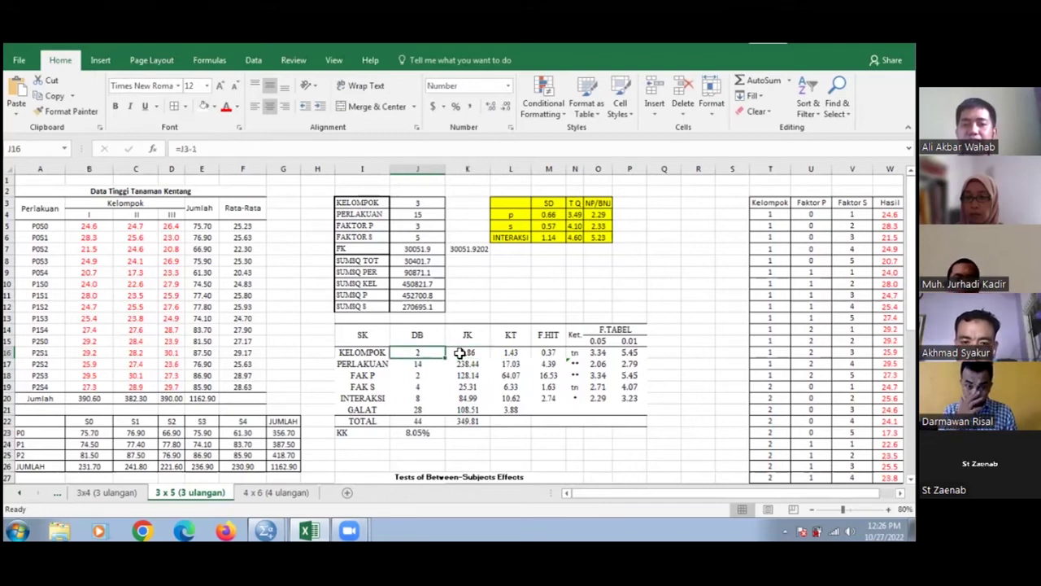
pyautogui.click(452, 354)
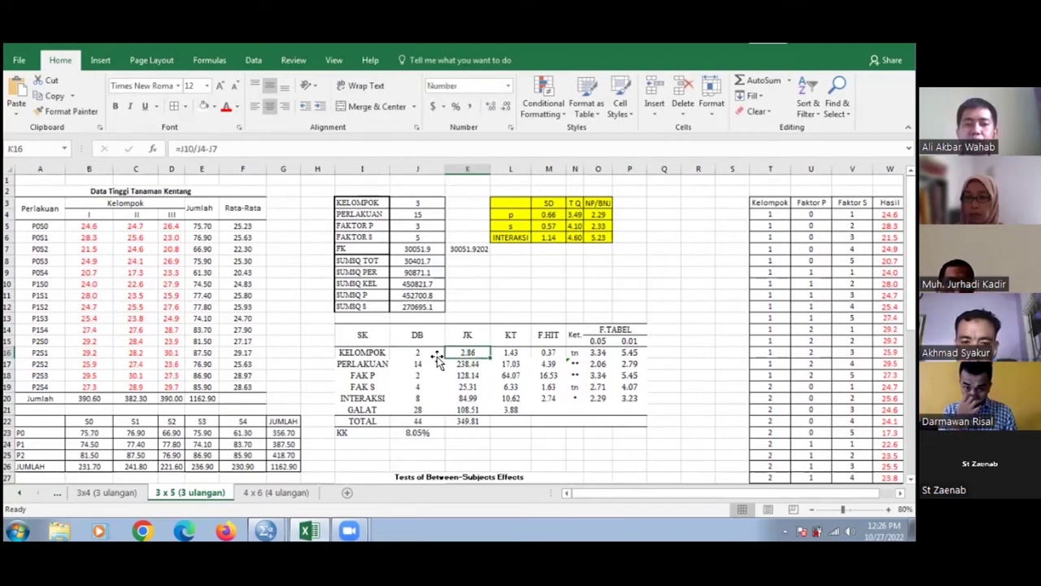
# Step: Re-enter the KELOMPOK mean-square formula in L16 as =K16/J16
pyautogui.click(510, 353)
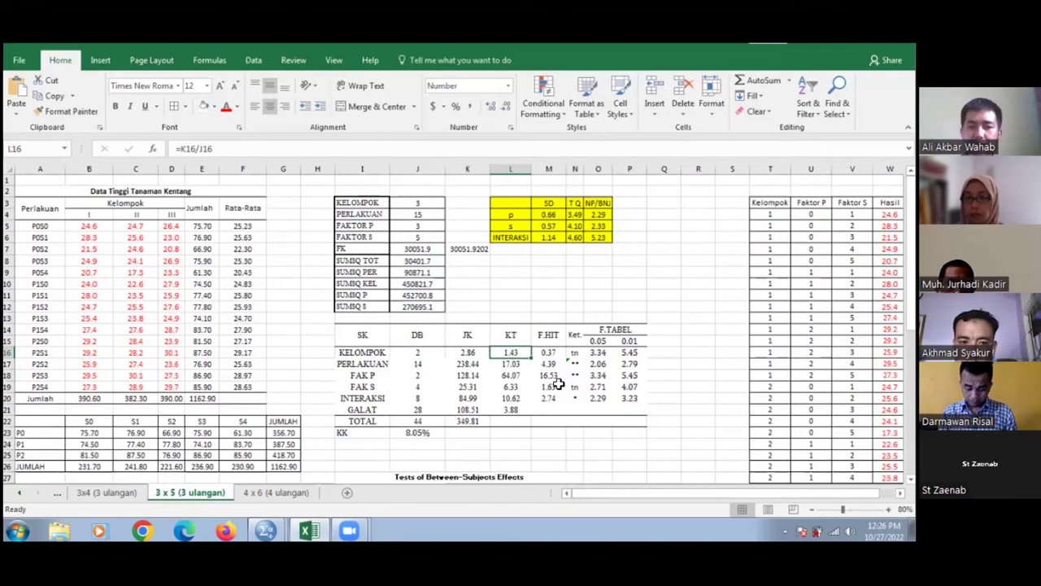
pyautogui.press('BackSpace')
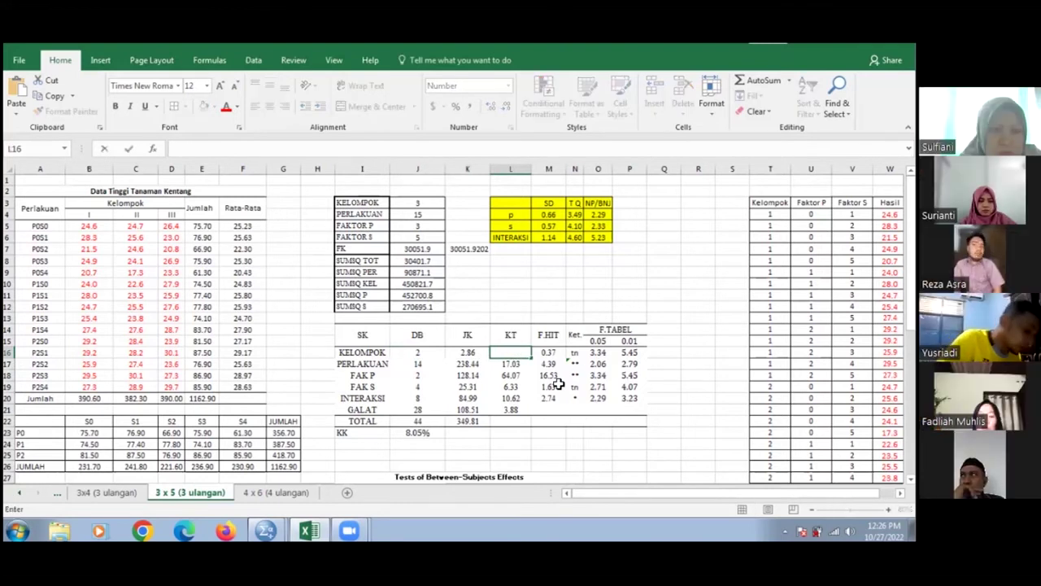
pyautogui.write('=')
pyautogui.click(476, 352)
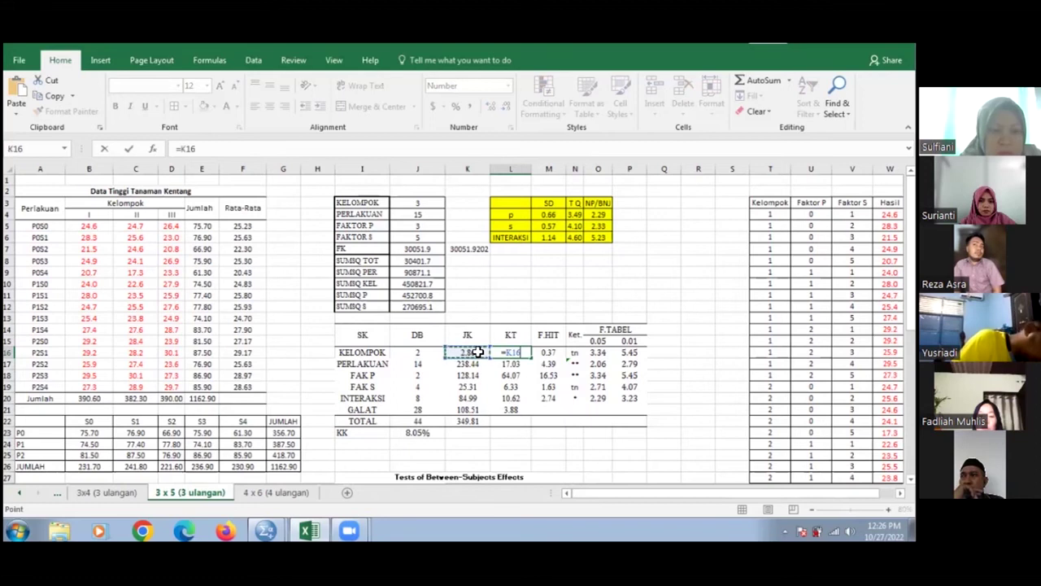
pyautogui.write('/')
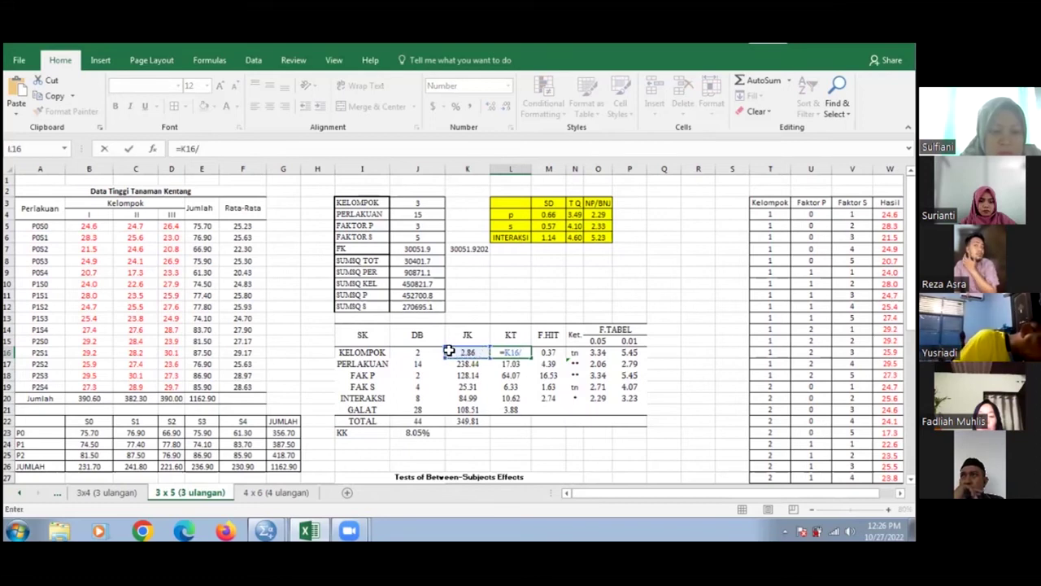
pyautogui.click(418, 355)
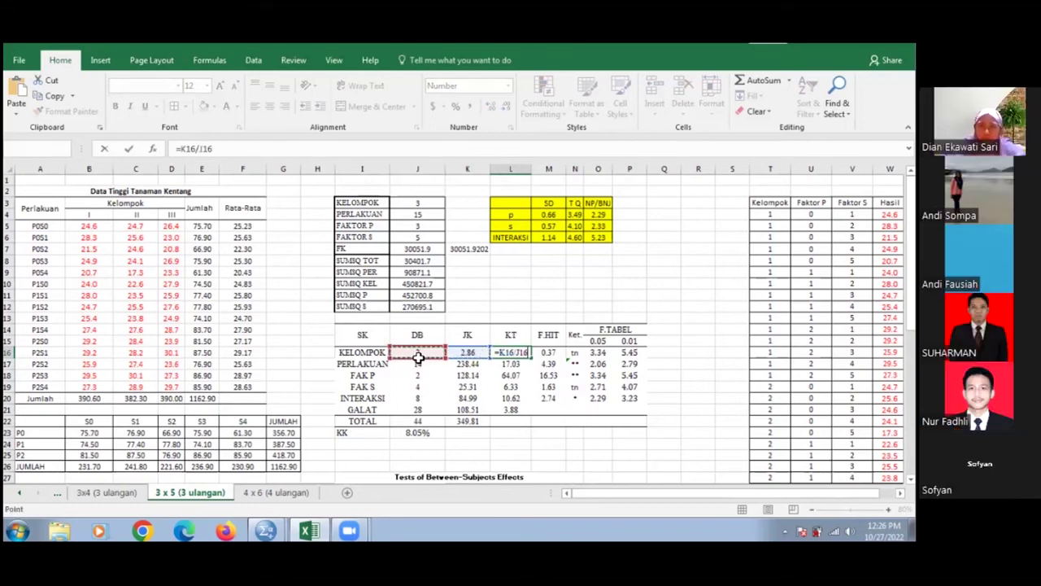
pyautogui.press('Return')
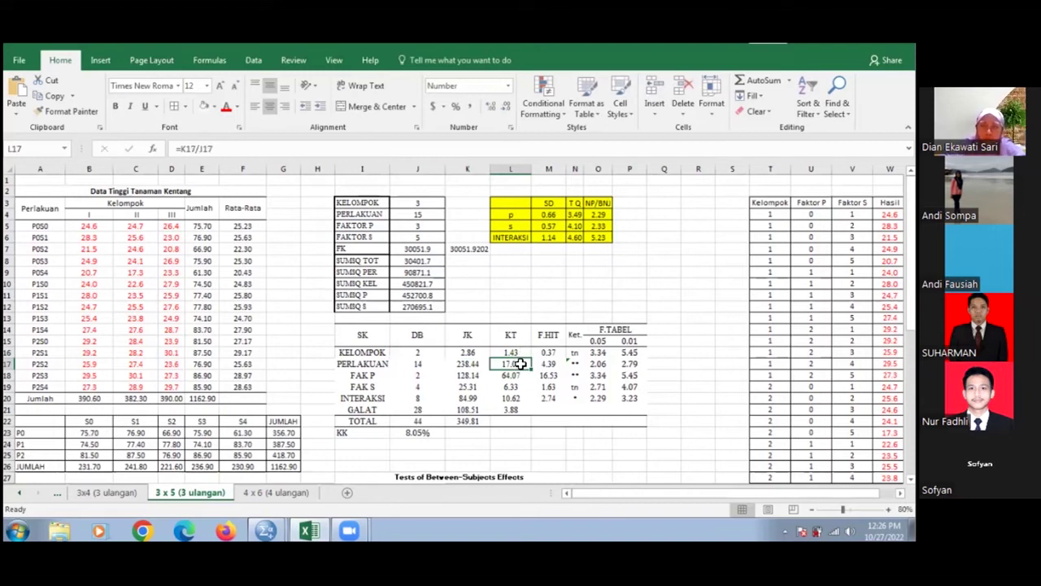
# Step: Trace the PERLAKUAN and FAK P mean-square formulas in L17 and L18 to their JK and DB cells
pyautogui.click(476, 366)
pyautogui.click(423, 364)
pyautogui.click(510, 364)
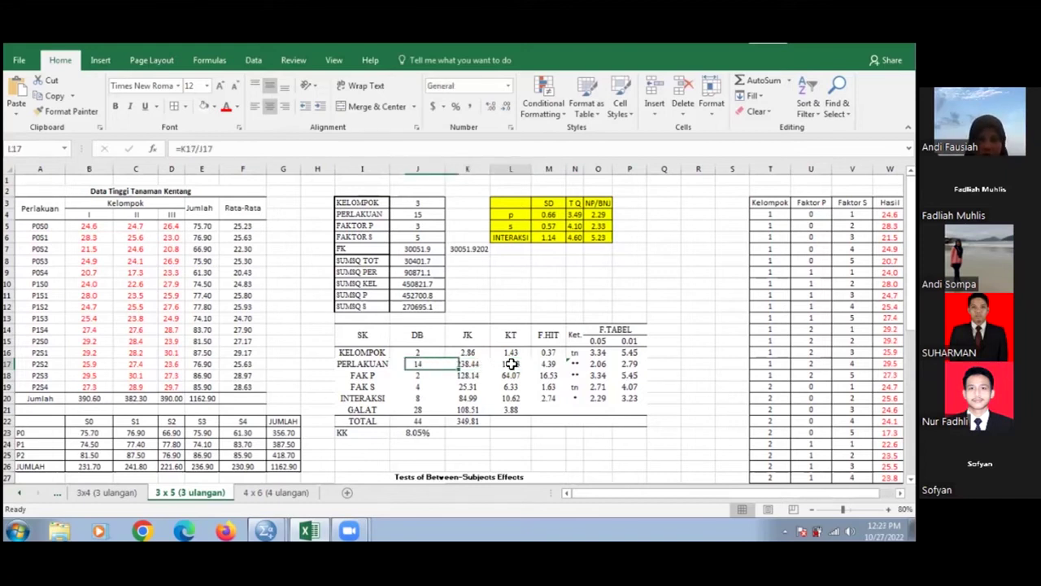
pyautogui.click(467, 375)
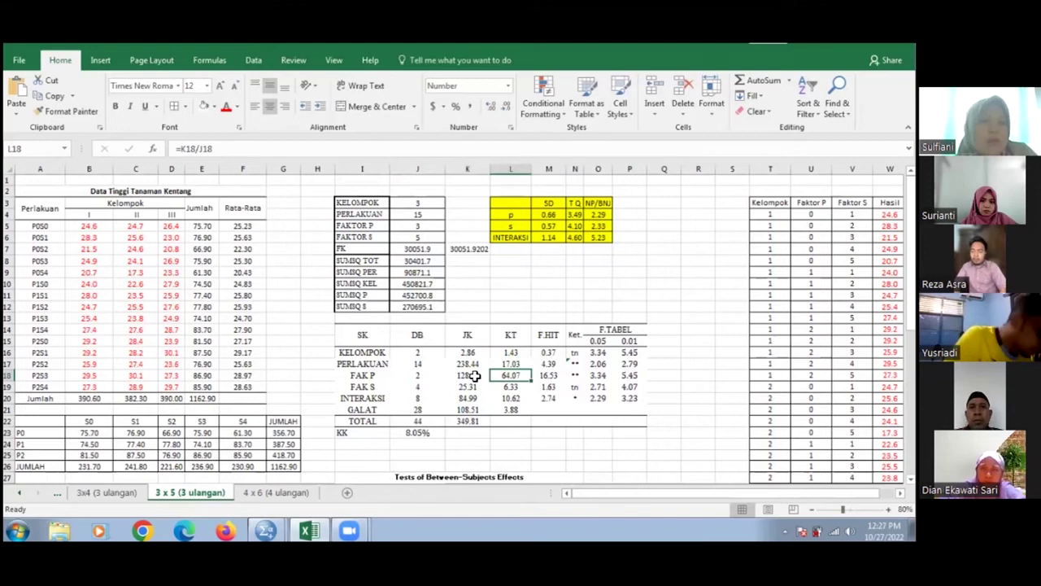
pyautogui.click(421, 375)
pyautogui.click(509, 375)
# Step: Trace the FAK S, INTERAKSI and GALAT mean squares in L19:L21 to their JK and DB cells
pyautogui.click(504, 387)
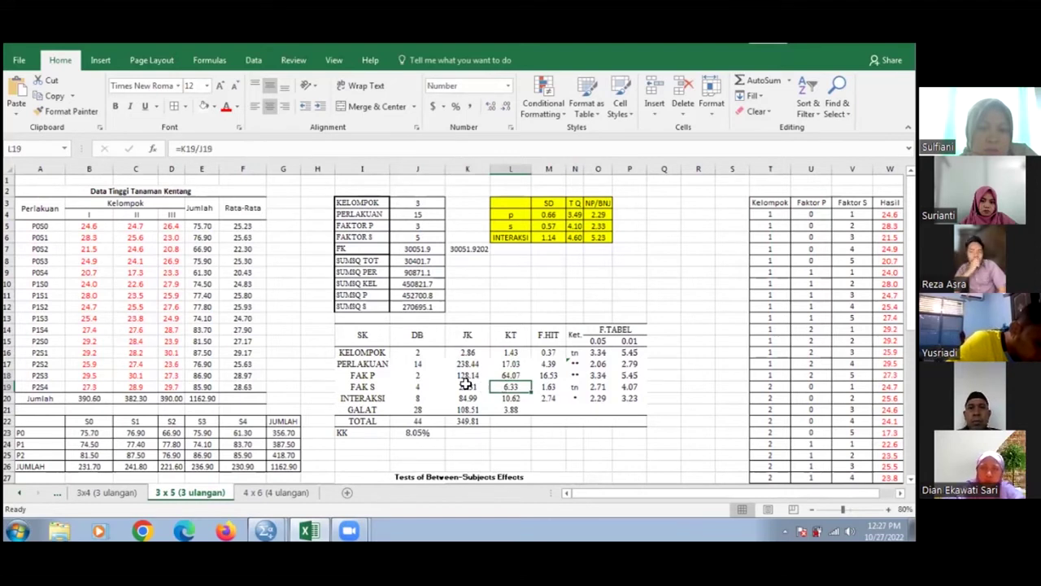
pyautogui.click(463, 386)
pyautogui.click(421, 388)
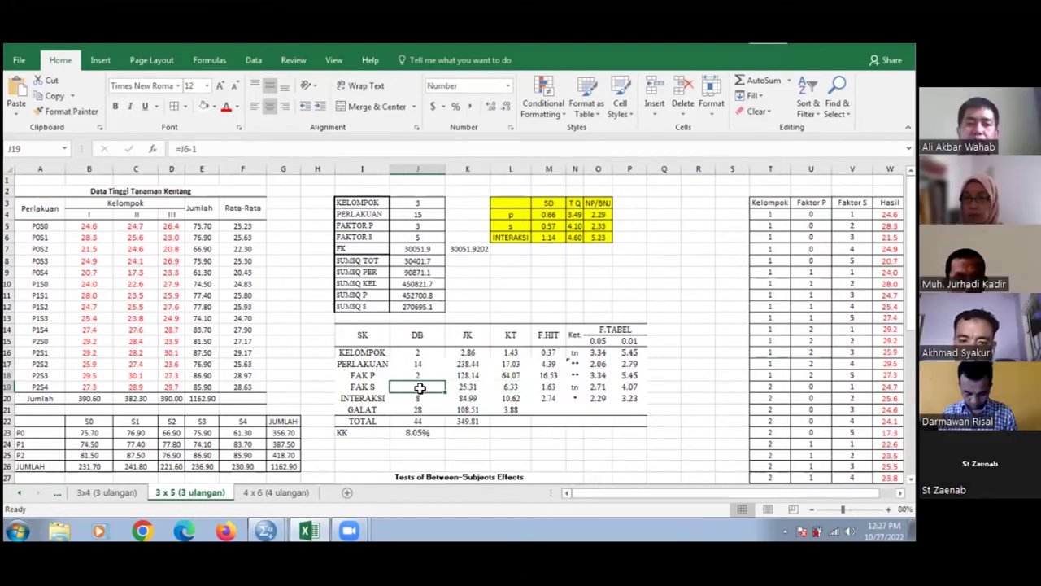
pyautogui.click(520, 388)
pyautogui.click(521, 399)
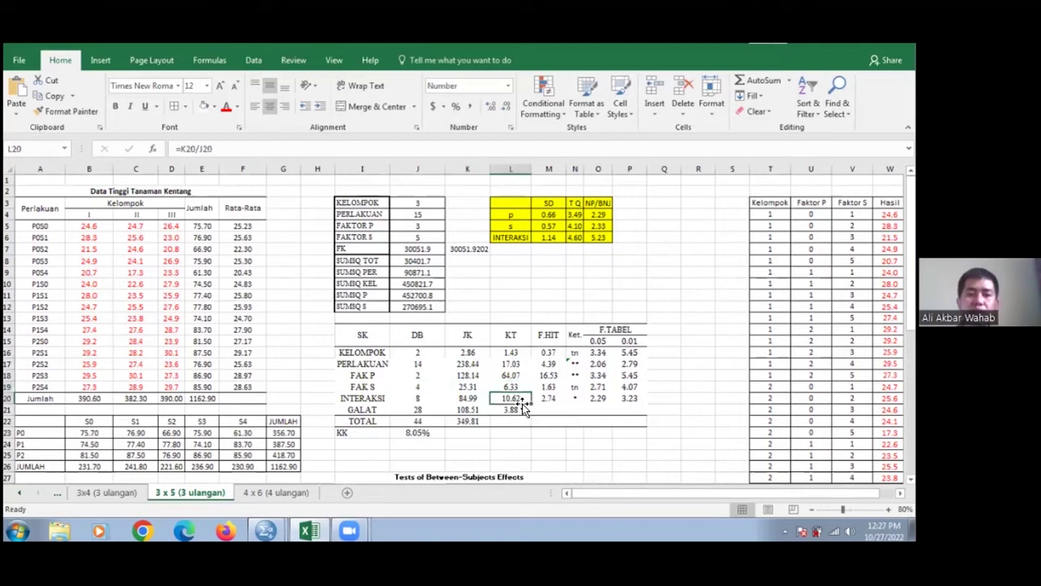
pyautogui.click(462, 399)
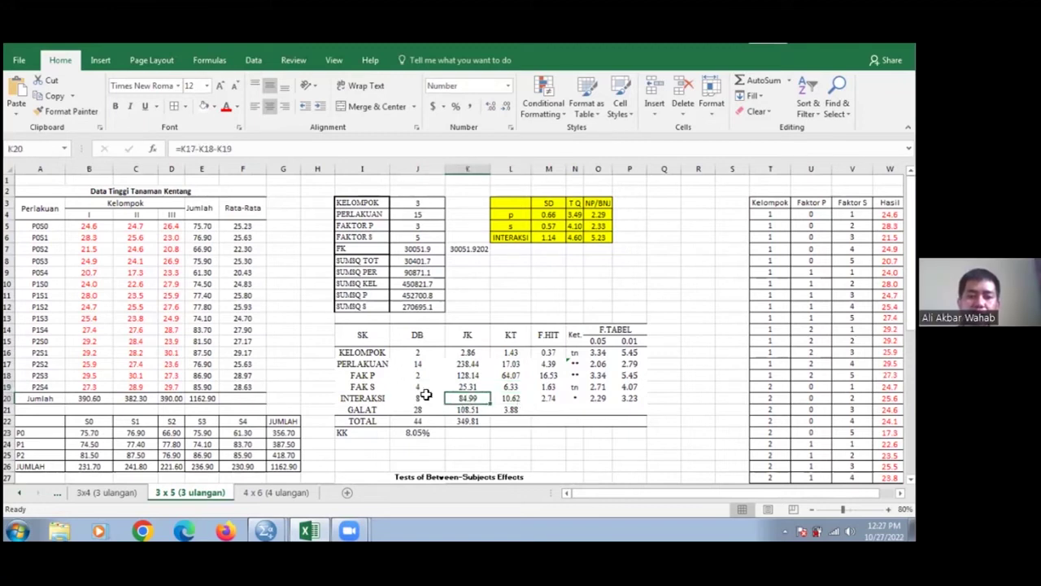
pyautogui.click(426, 397)
pyautogui.click(513, 403)
pyautogui.click(512, 410)
pyautogui.click(471, 409)
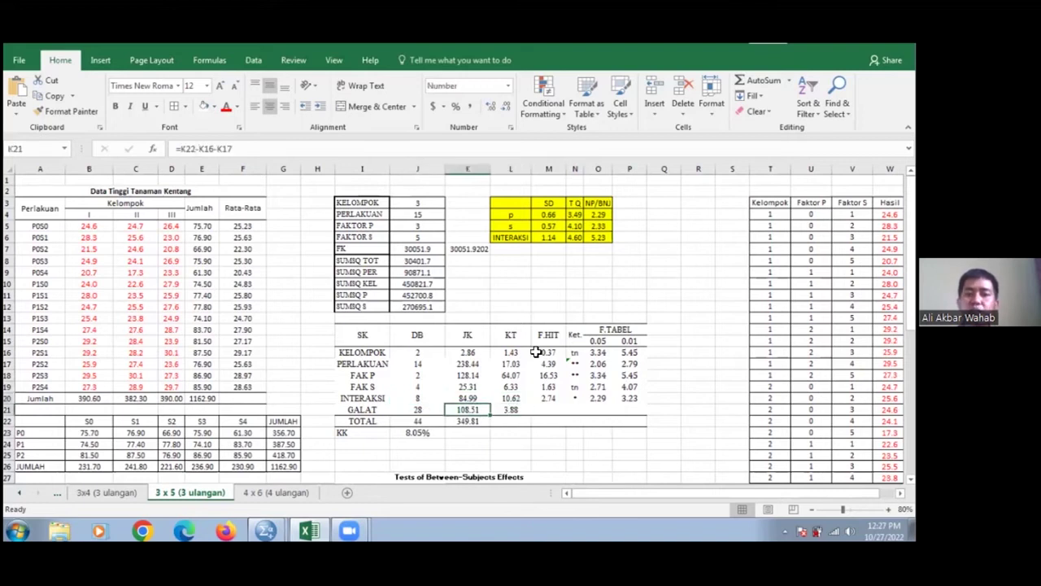
# Step: Compare the KT values in L16:L21 with the JK and DB columns from KELOMPOK through GALAT
pyautogui.moveTo(513, 353); pyautogui.dragTo(517, 419)
pyautogui.moveTo(470, 353); pyautogui.dragTo(470, 413)
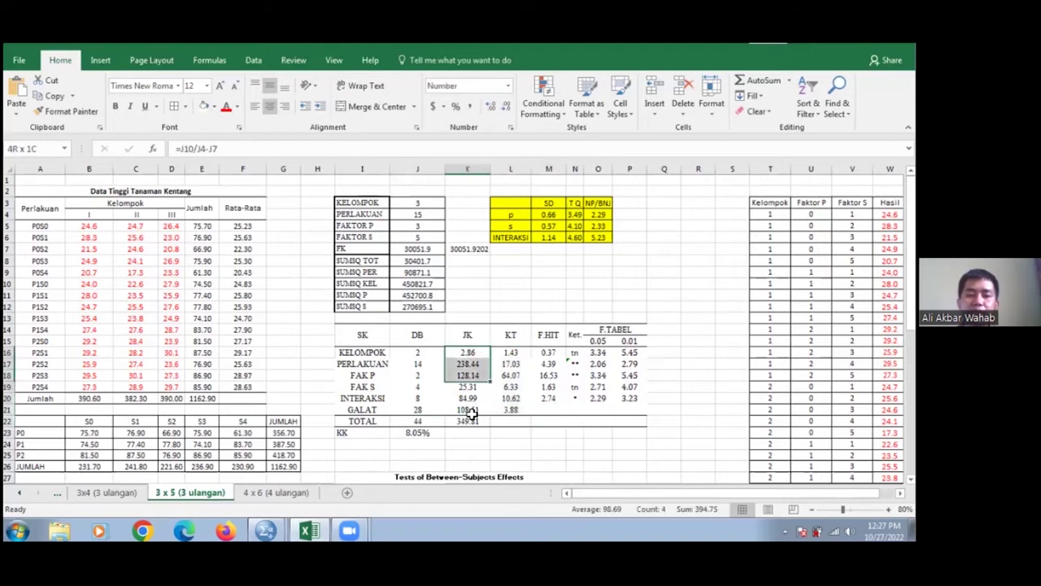
pyautogui.moveTo(439, 353); pyautogui.dragTo(423, 423)
pyautogui.click(515, 351)
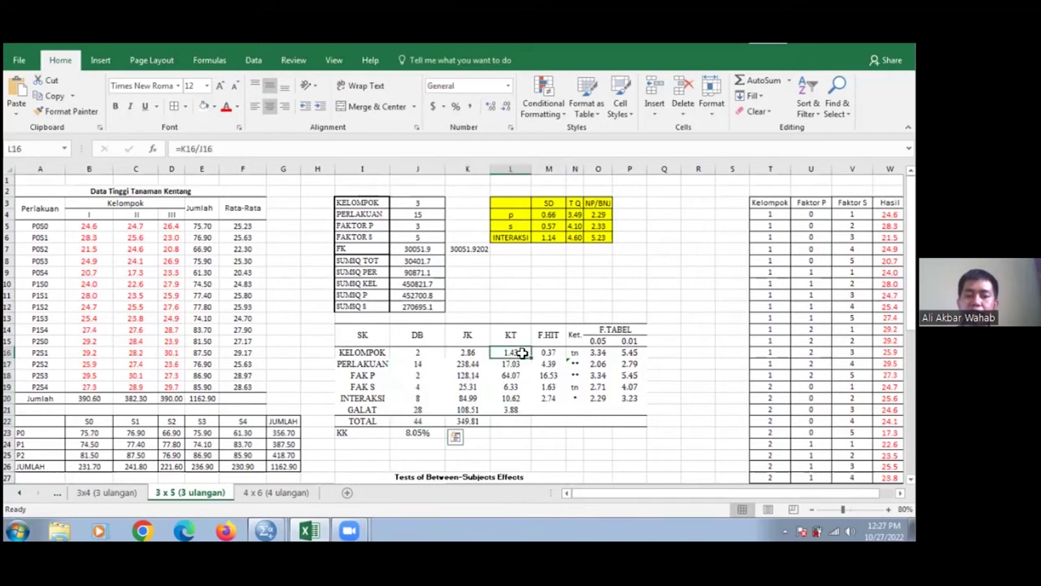
pyautogui.moveTo(513, 351); pyautogui.dragTo(514, 407)
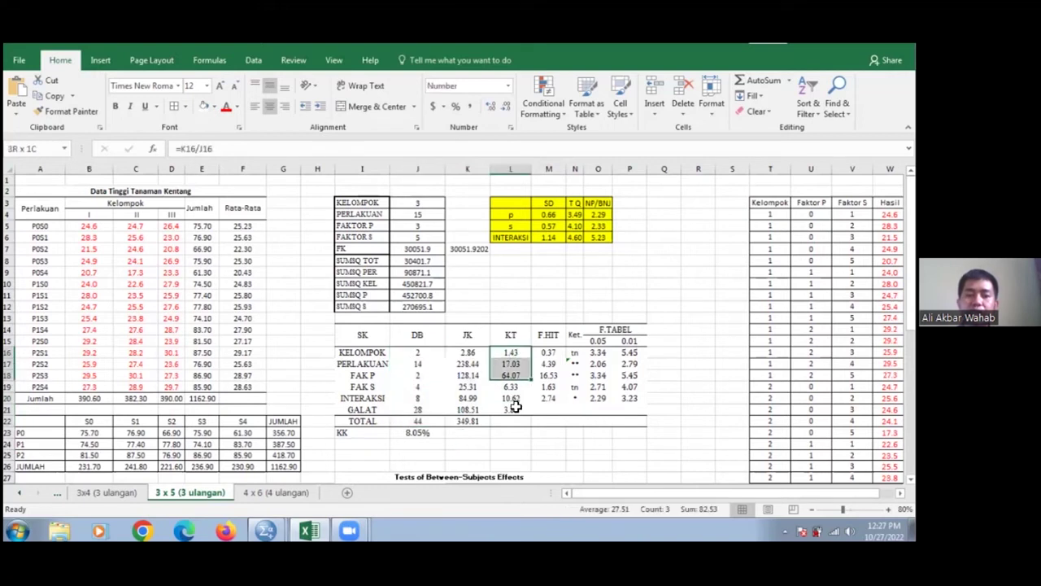
pyautogui.moveTo(472, 351); pyautogui.dragTo(470, 412)
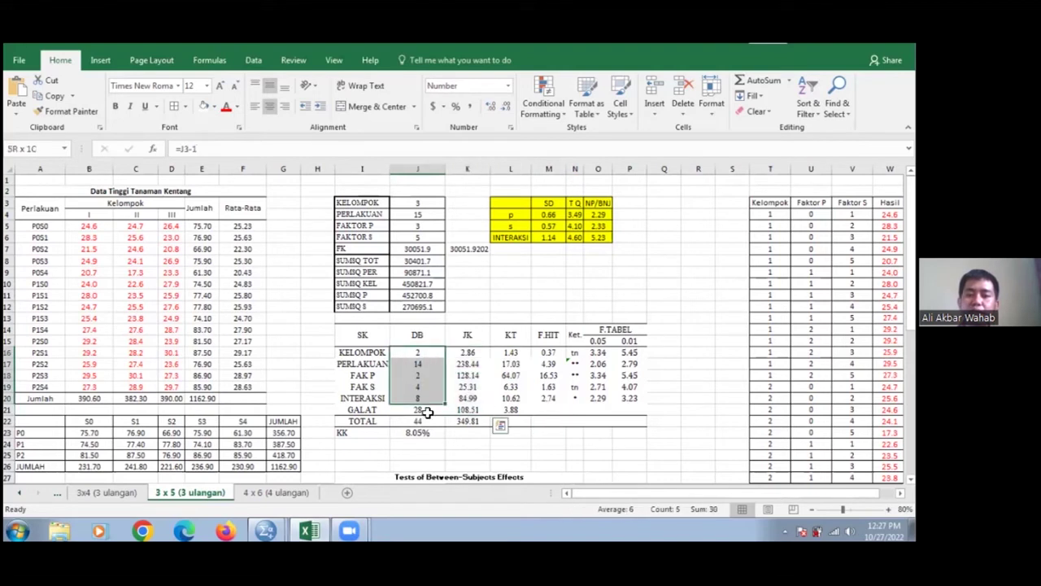
pyautogui.moveTo(426, 412); pyautogui.dragTo(425, 412)
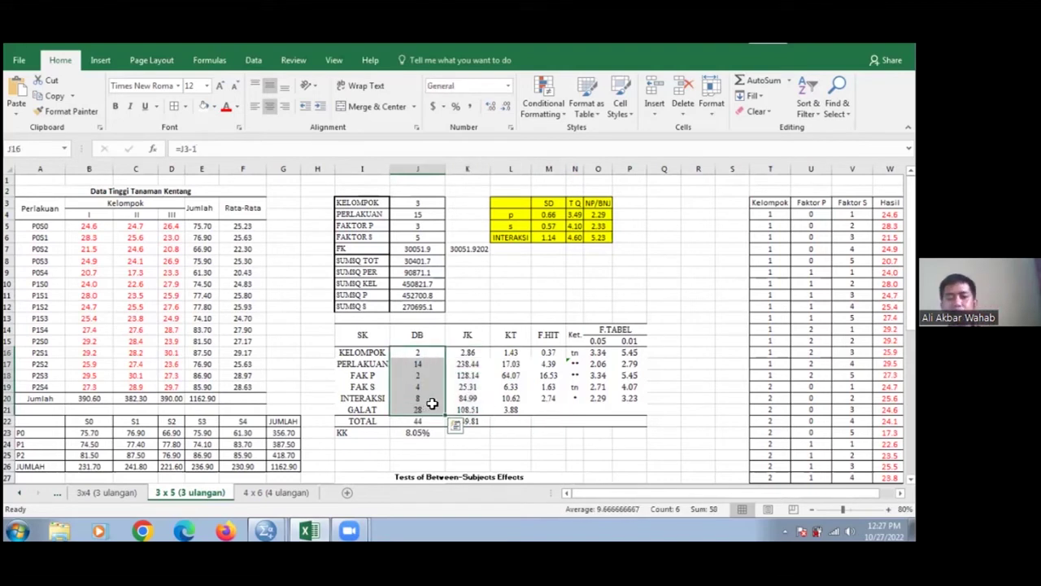
pyautogui.click(524, 352)
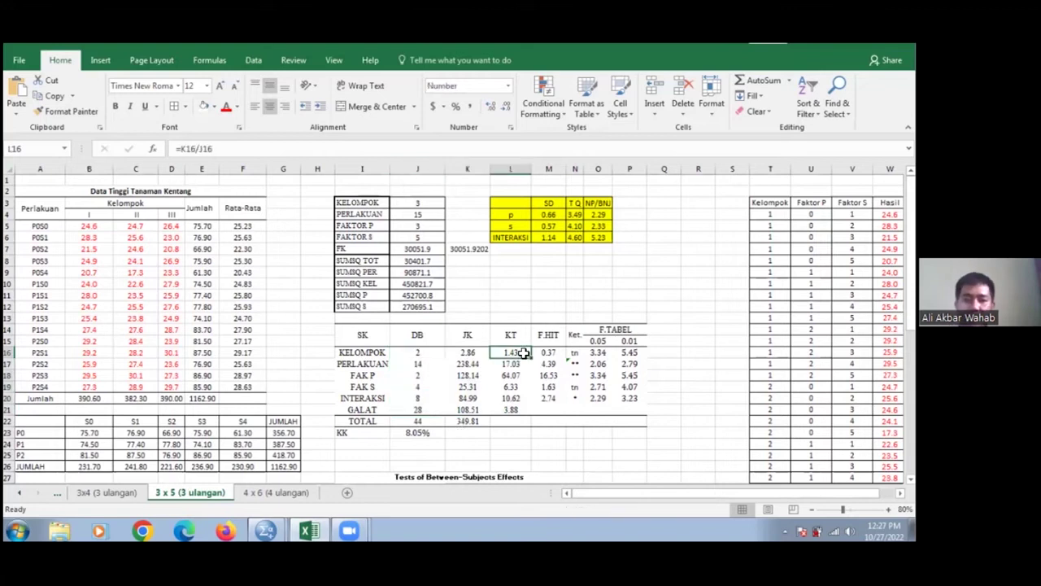
pyautogui.keyDown('shift'); pyautogui.click(513, 410); pyautogui.keyUp('shift')
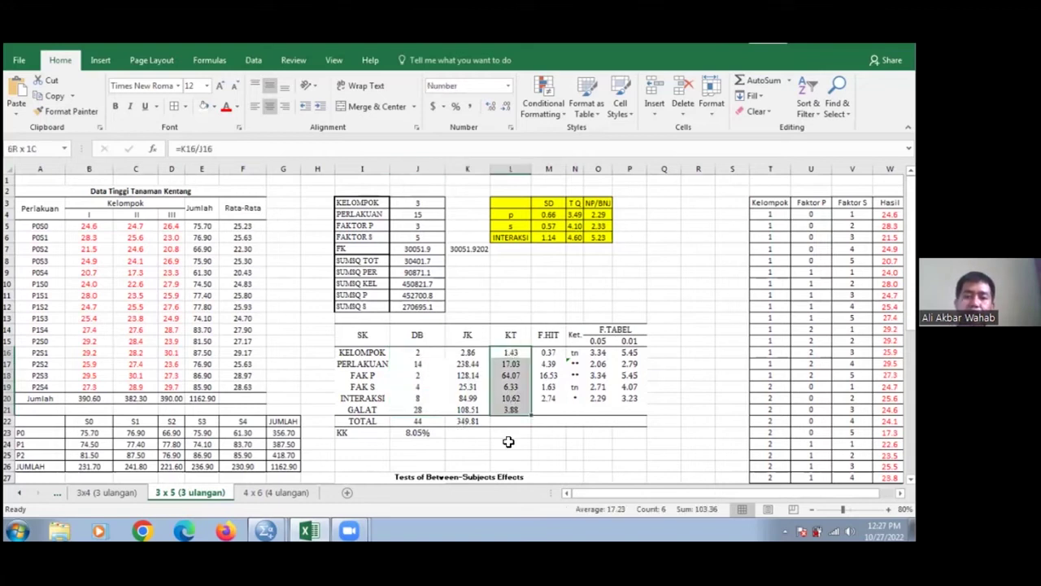
# Step: Inspect the KELOMPOK F.HIT formula in M16 and its mean-square source in L16
pyautogui.click(513, 352)
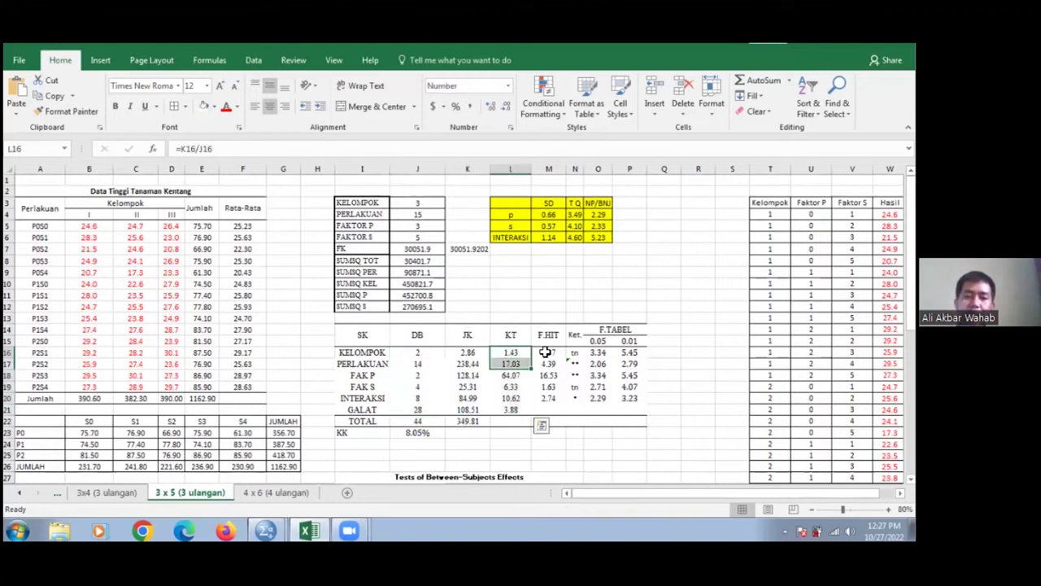
pyautogui.click(545, 351)
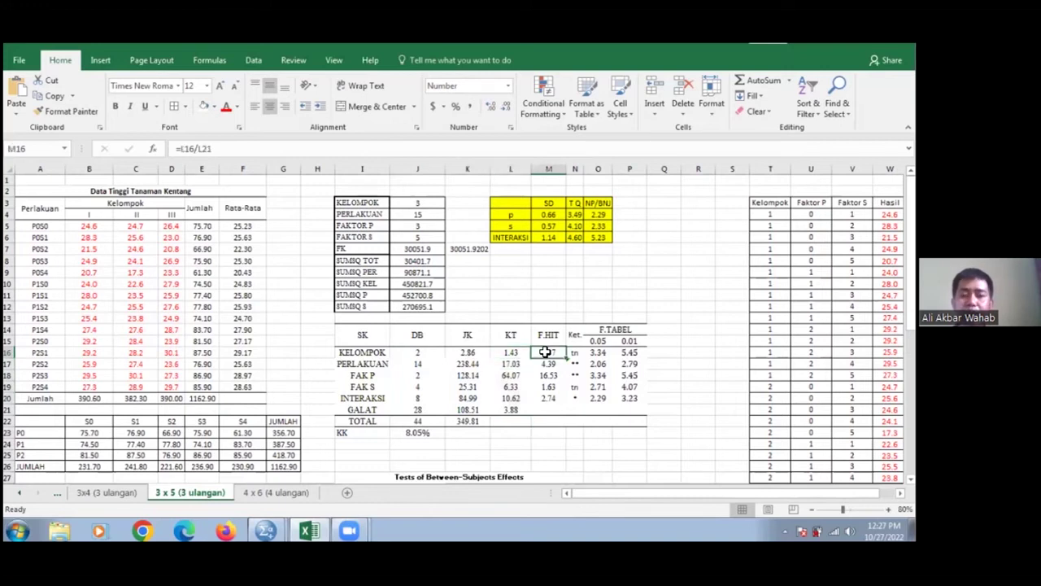
pyautogui.click(697, 327)
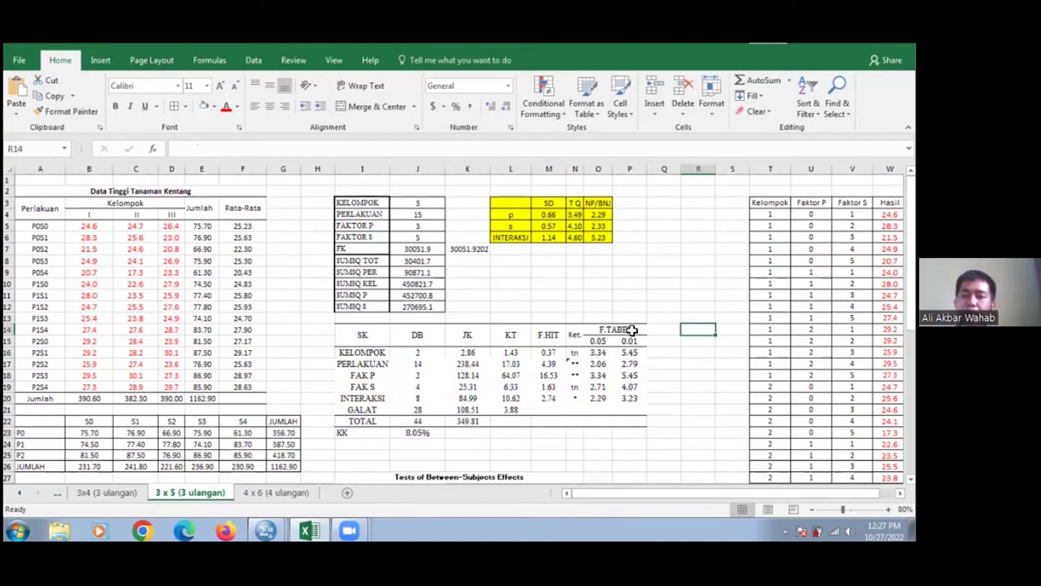
# Step: Review the F.TABEL block in O16:P21, inspecting the FINV formulas in O16, P16 and O17
pyautogui.moveTo(598, 352); pyautogui.dragTo(630, 408)
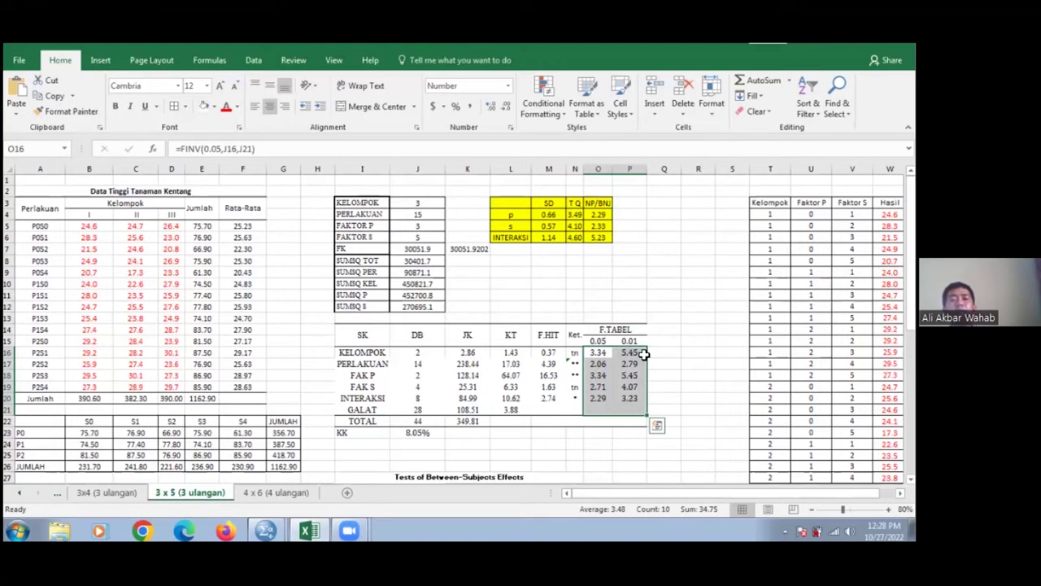
pyautogui.moveTo(609, 352); pyautogui.dragTo(628, 352)
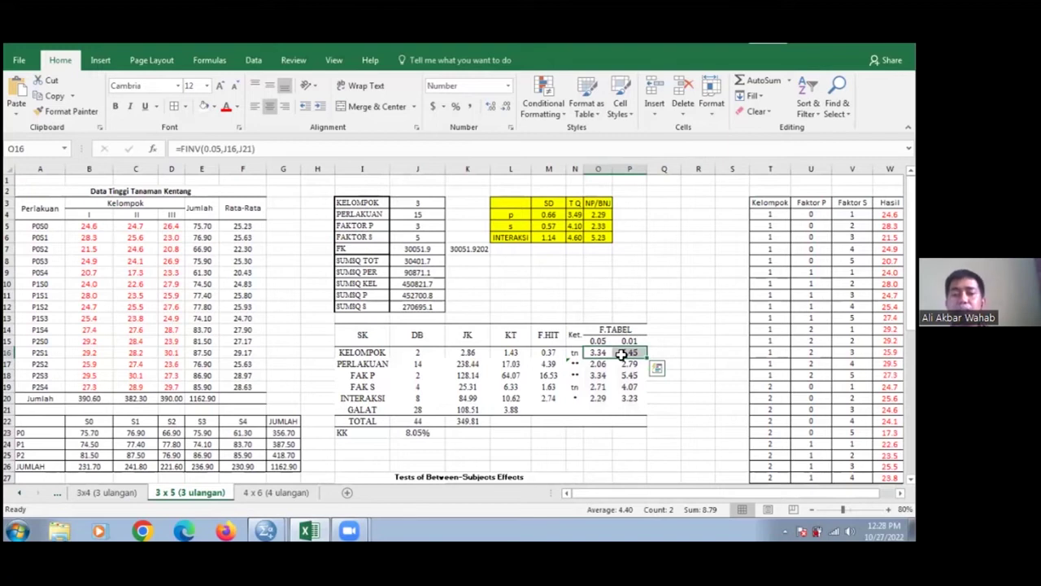
pyautogui.click(624, 353)
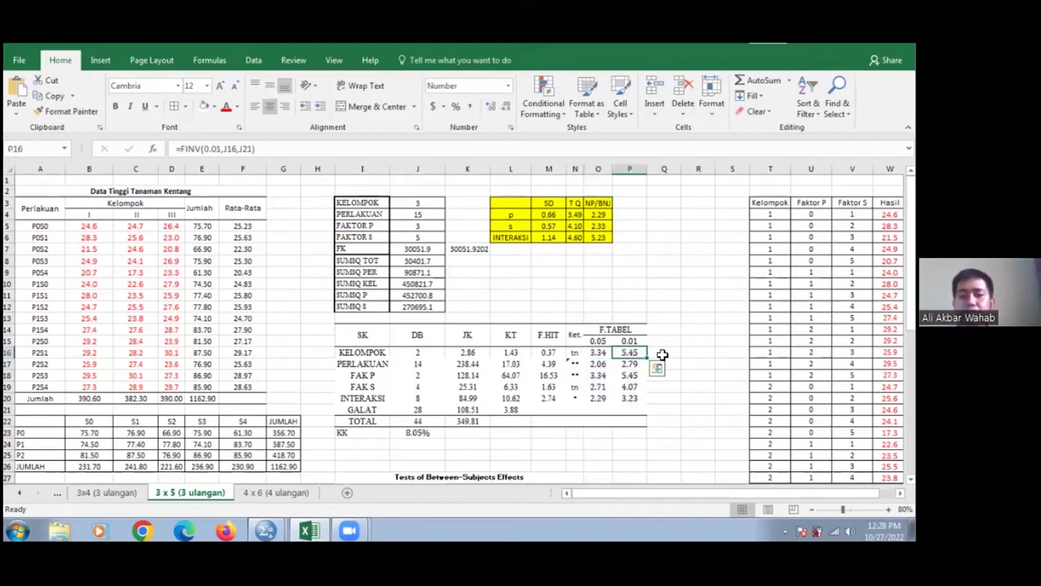
pyautogui.click(597, 363)
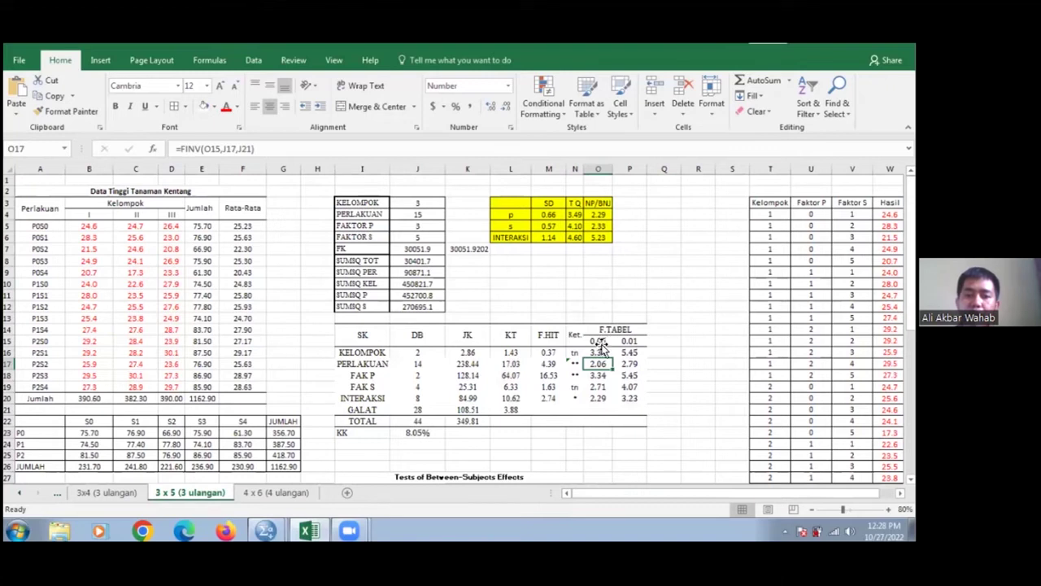
# Step: Examine which DB cells the FINV formula for KELOMPOK at 0.05 in O16 references
pyautogui.click(600, 353)
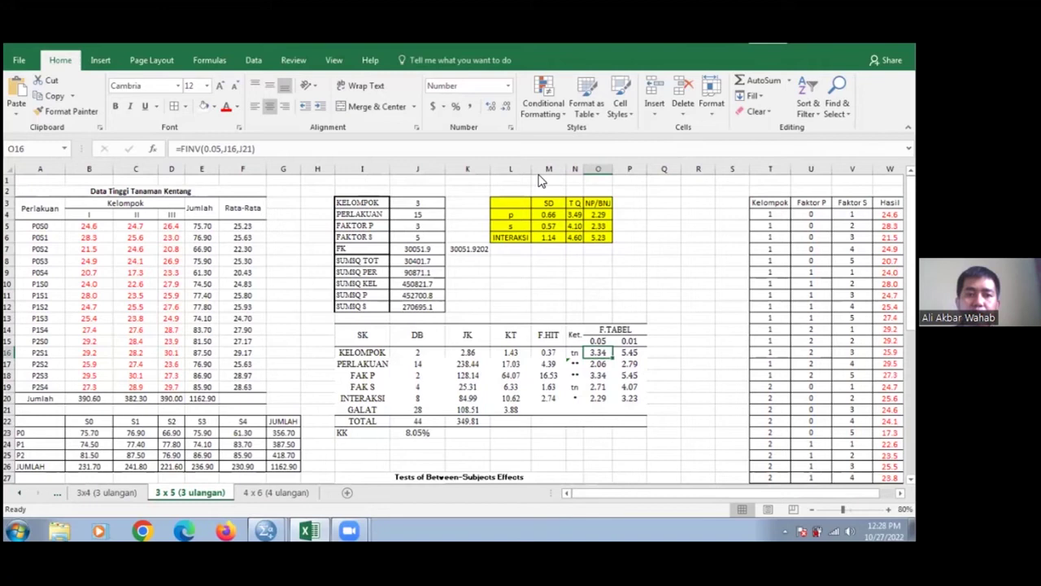
pyautogui.click(536, 149)
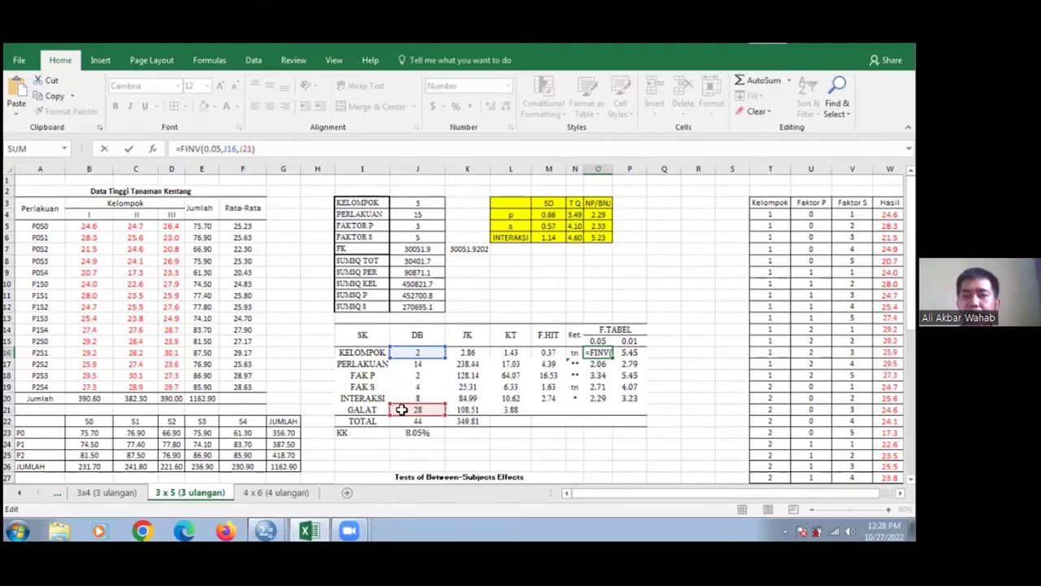
pyautogui.click(591, 444)
# Step: Clear the KELOMPOK F.TABEL value at 0.05 in O16 and start a new FINV formula there
pyautogui.click(599, 352)
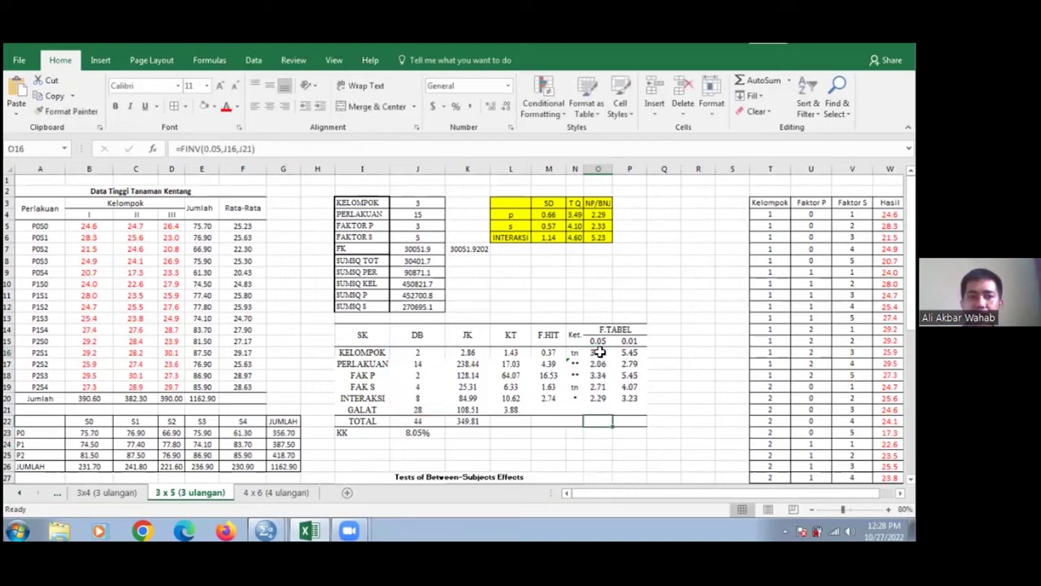
pyautogui.press('Delete')
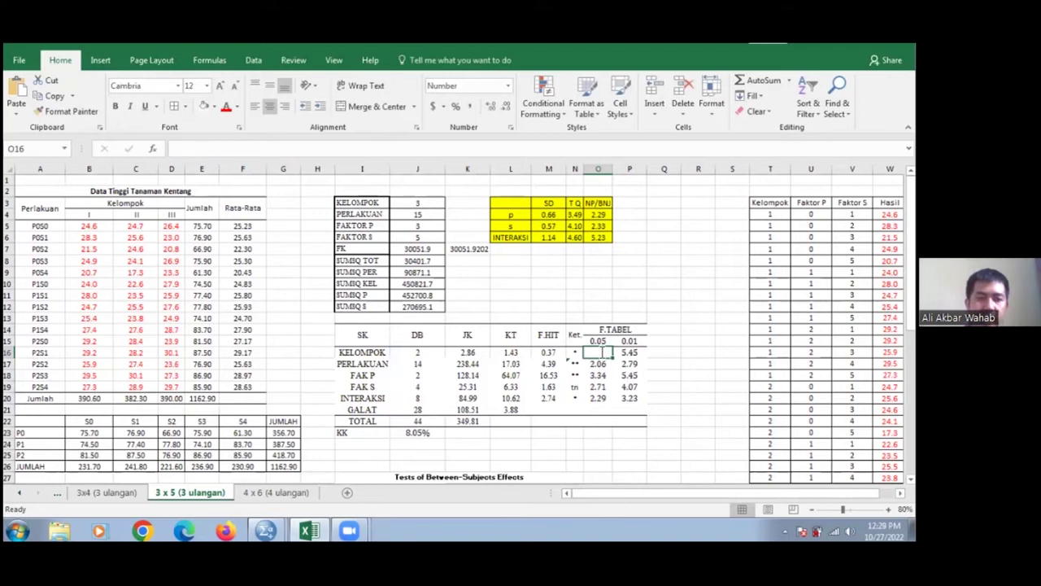
pyautogui.write('=FI')
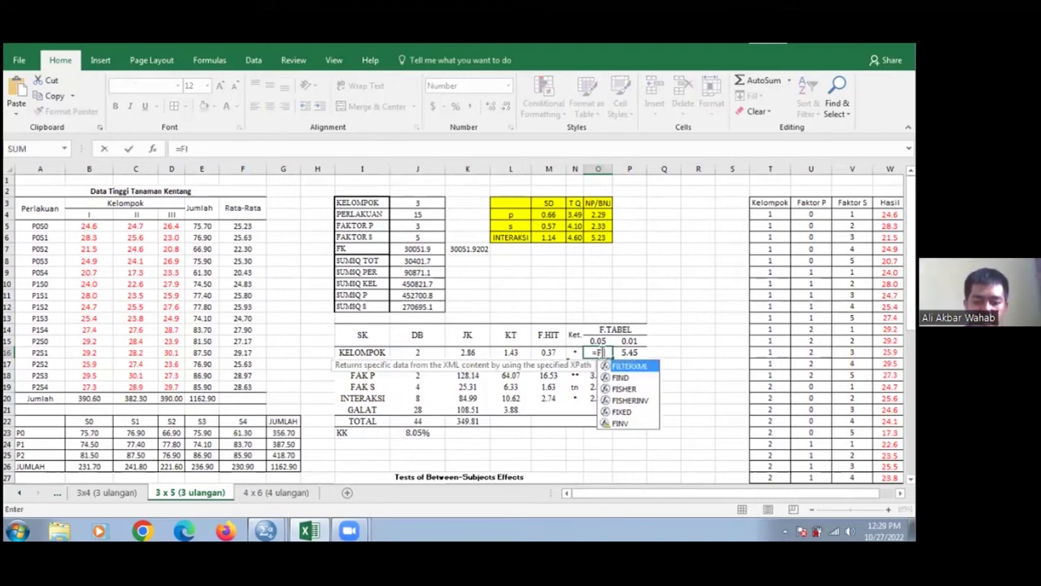
pyautogui.write('NV')
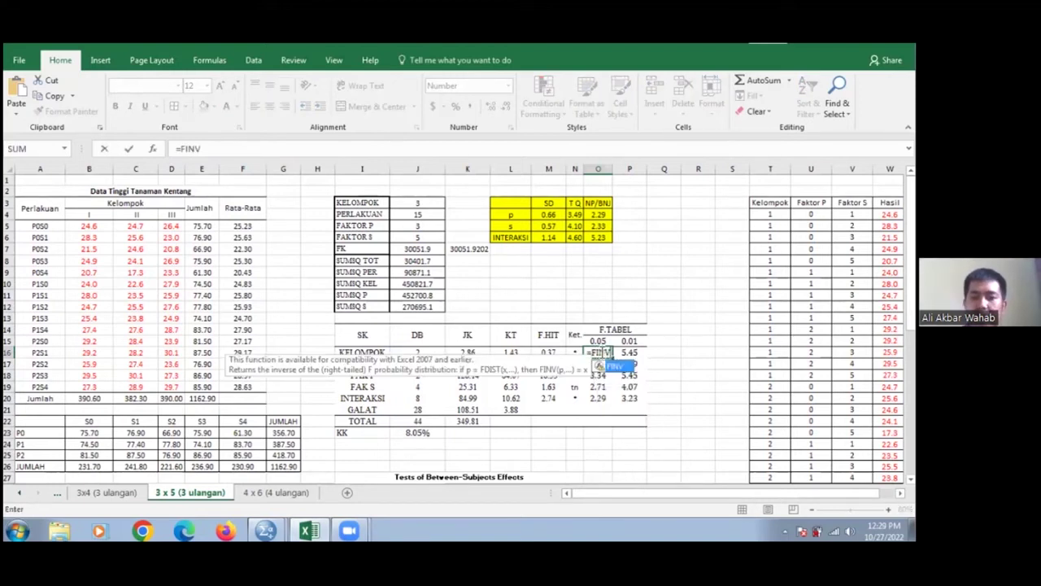
pyautogui.write('(')
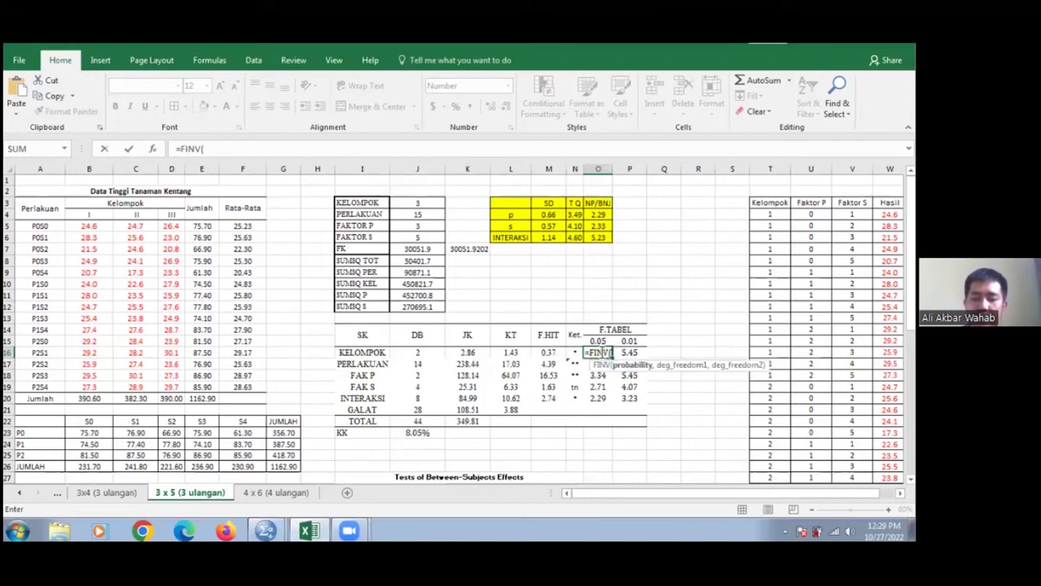
pyautogui.write('0.05')
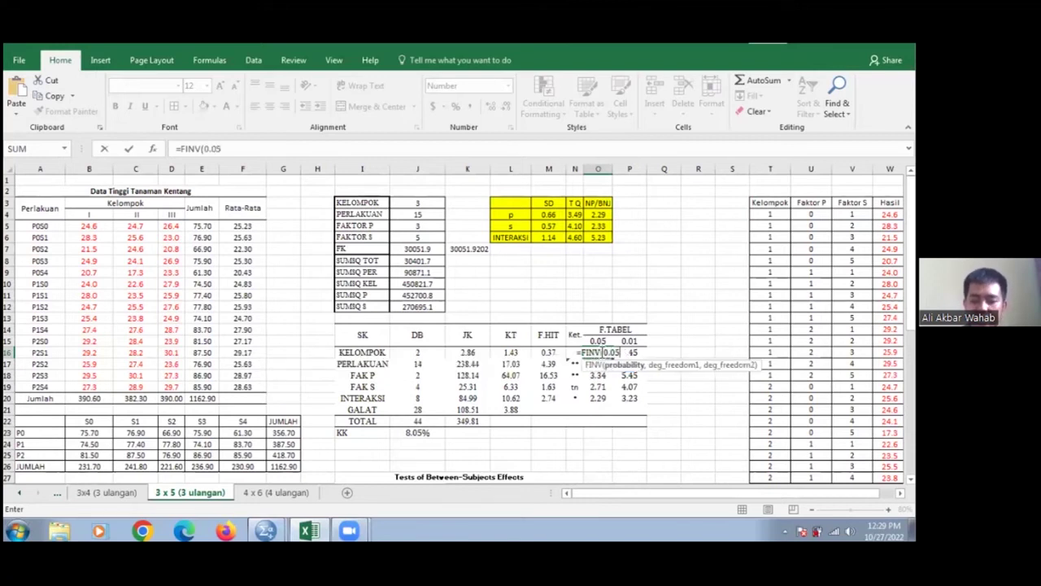
pyautogui.write(',')
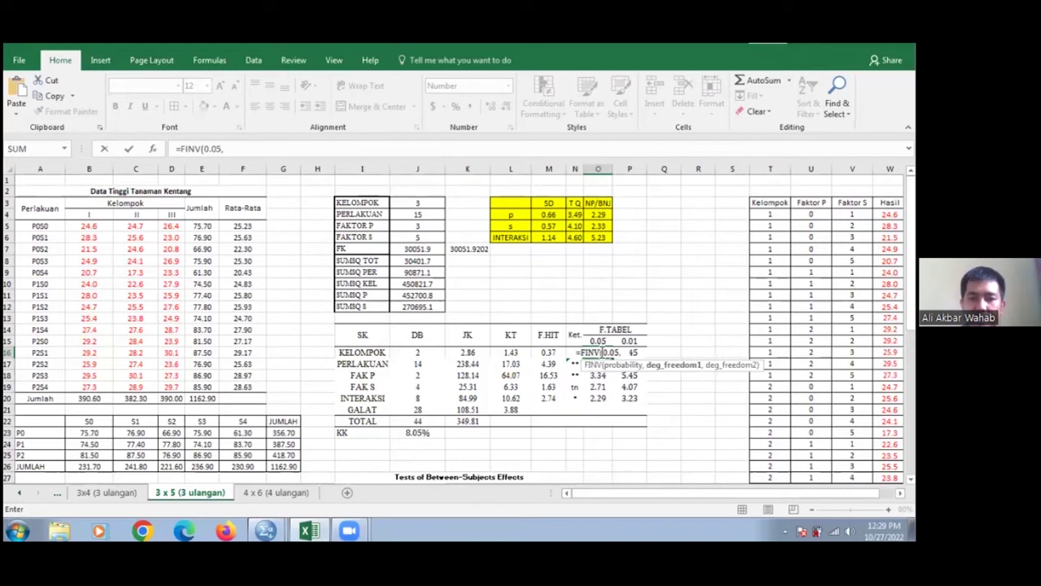
pyautogui.press('BackSpace')
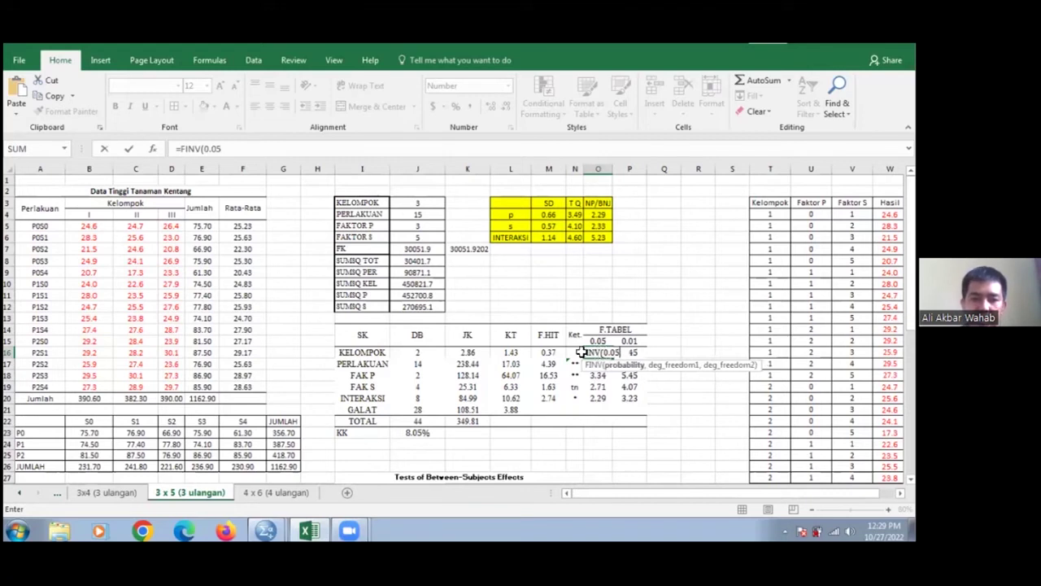
pyautogui.click(413, 354)
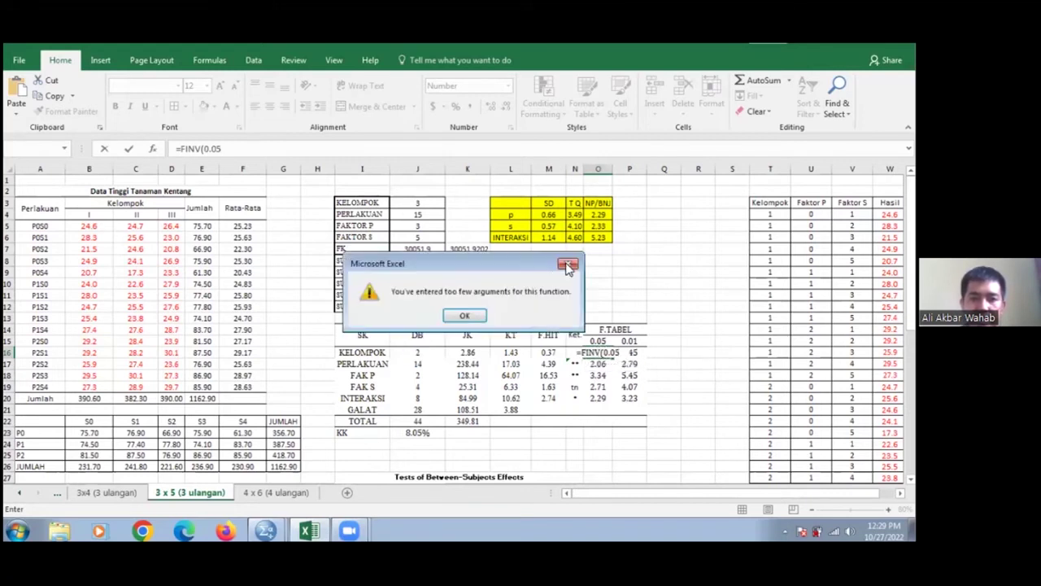
pyautogui.click(567, 266)
pyautogui.click(421, 352)
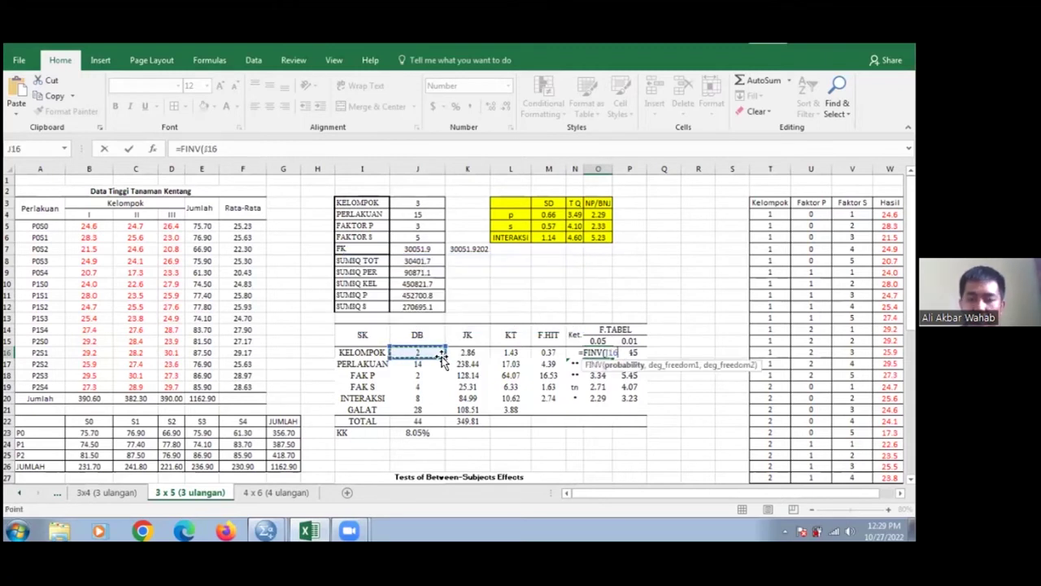
pyautogui.press('BackSpace')
pyautogui.press('BackSpace')
pyautogui.press('BackSpace')
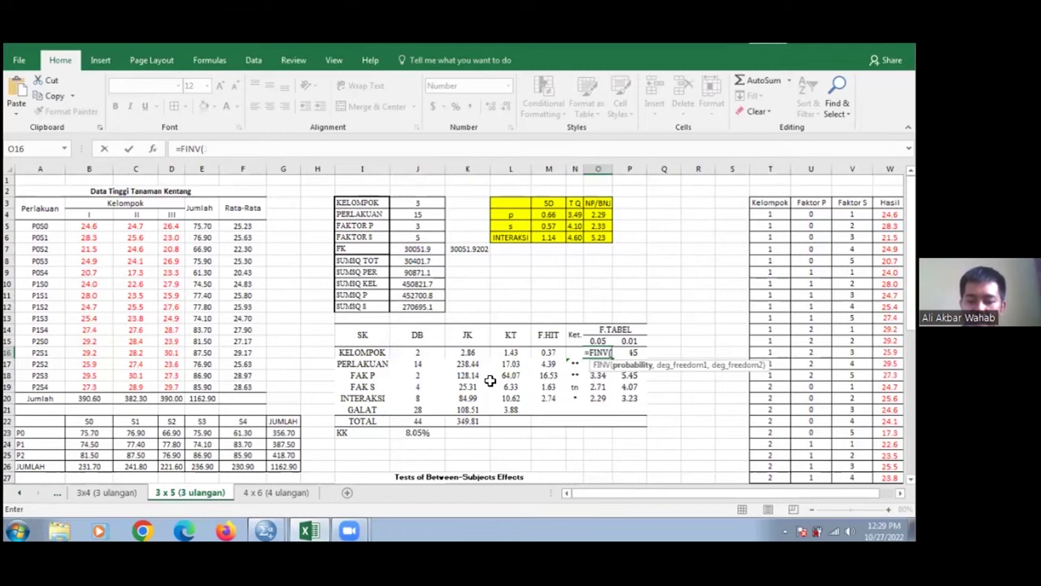
# Step: Complete the O16 formula as =FINV(0.05,J16,J21), using the KELOMPOK and GALAT degrees of freedom
pyautogui.write('0.')
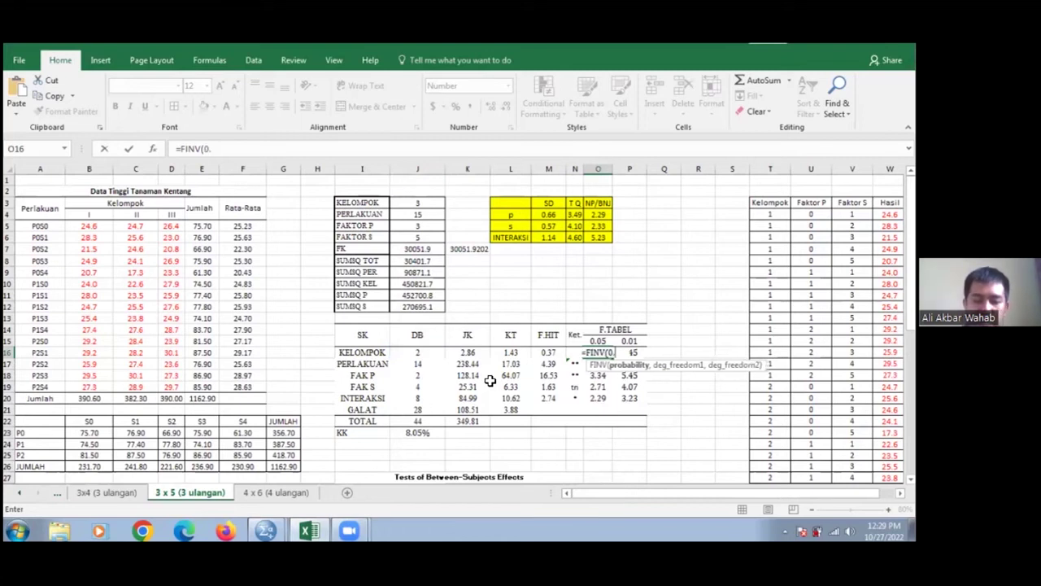
pyautogui.write('05,')
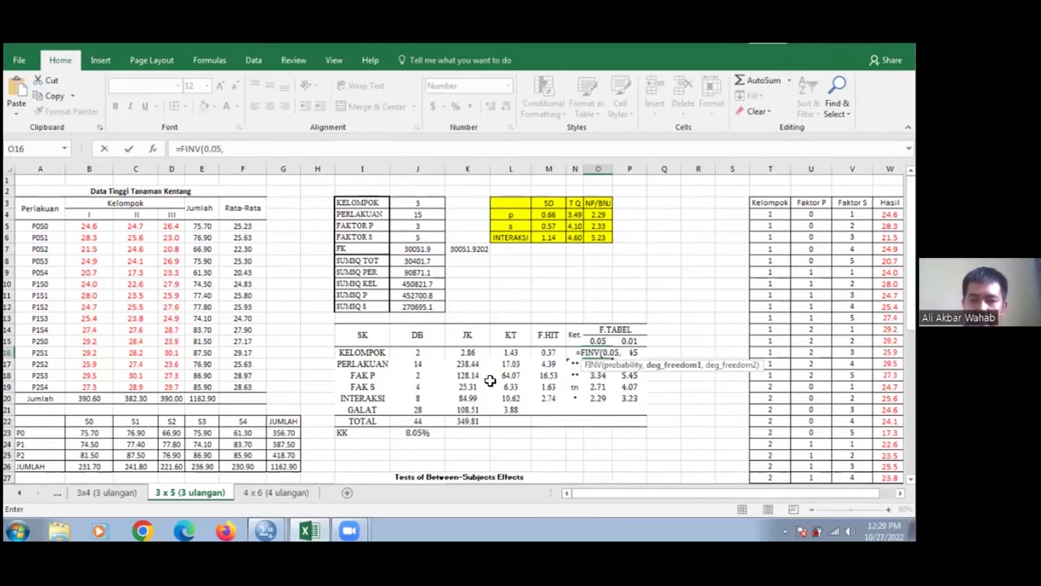
pyautogui.click(438, 355)
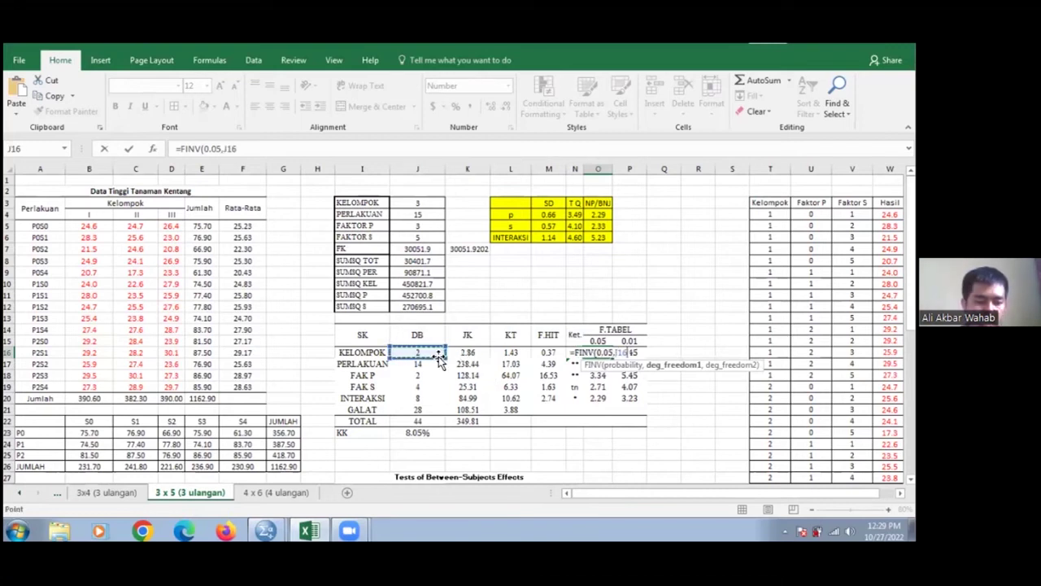
pyautogui.write(',')
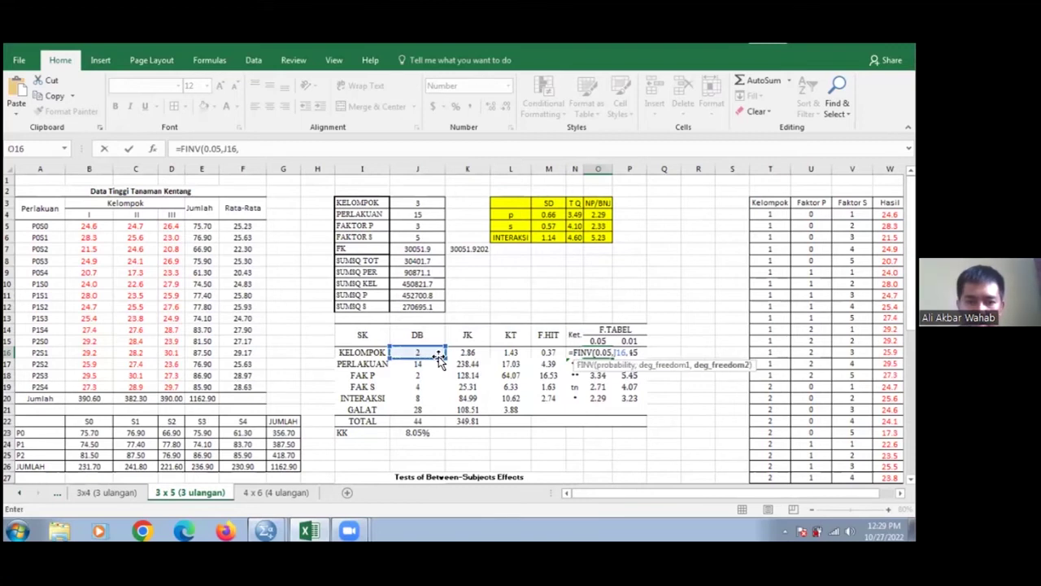
pyautogui.click(426, 410)
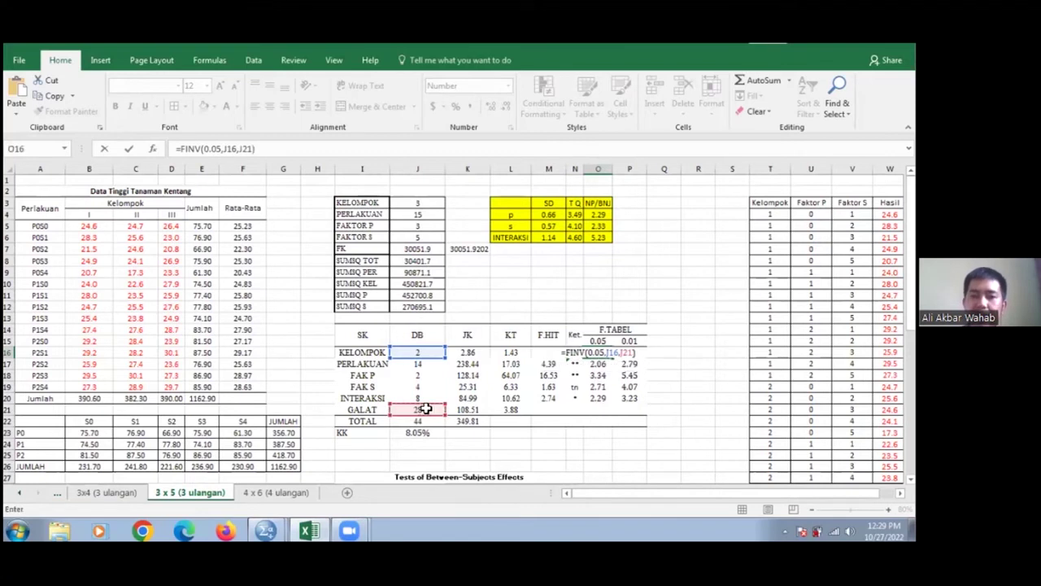
pyautogui.press('Return')
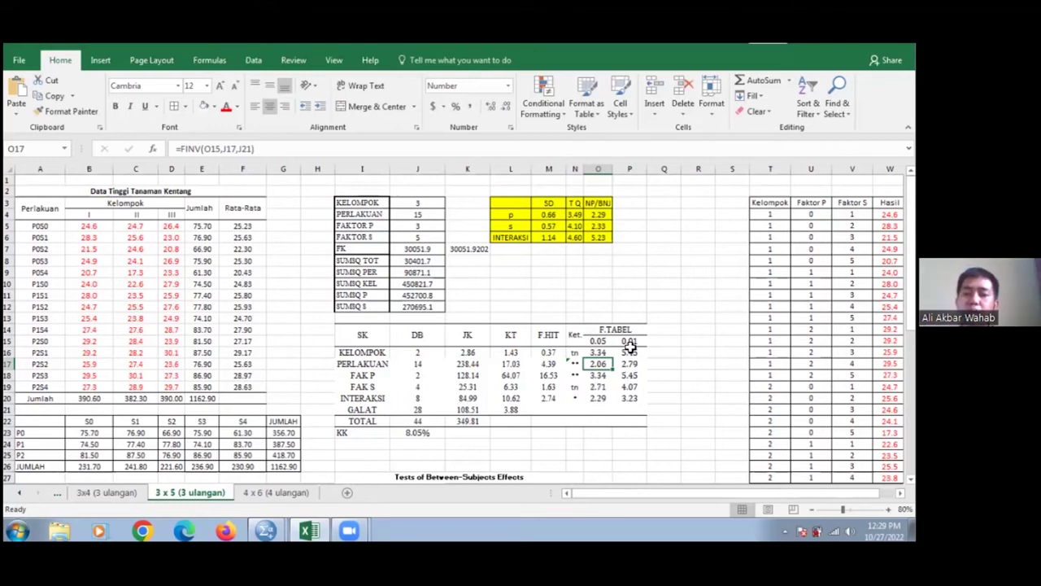
# Step: Examine which cells the PERLAKUAN FINV formula in O17 references and review the 0.05 F.TABEL values in O16:O20
pyautogui.click(602, 353)
pyautogui.click(600, 366)
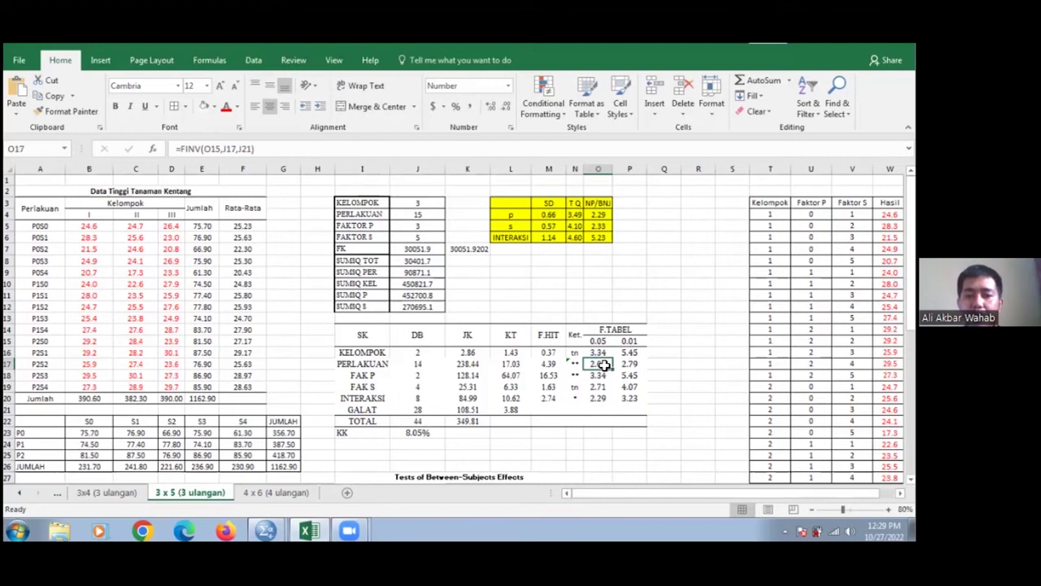
pyautogui.click(389, 151)
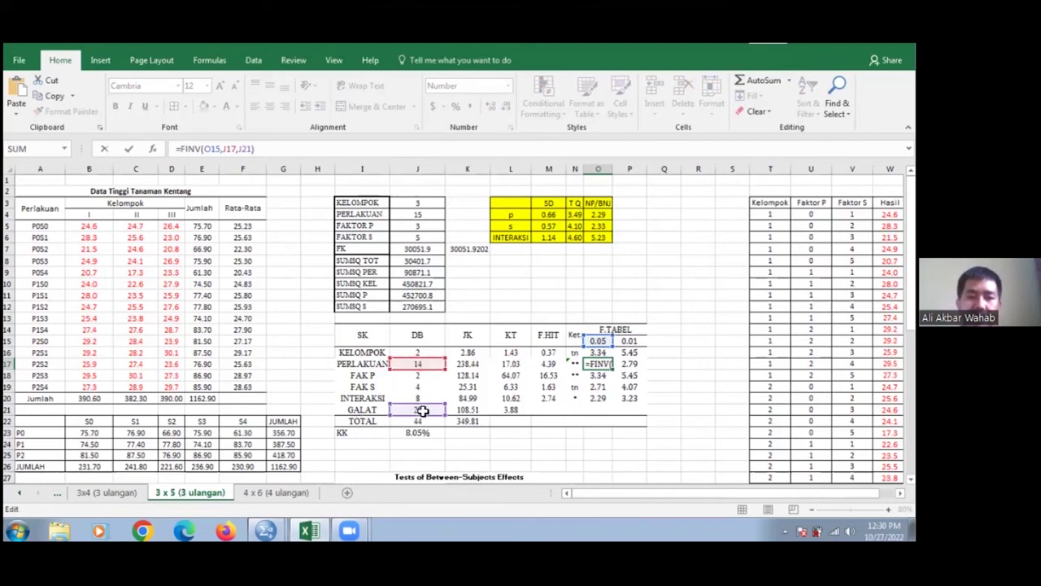
pyautogui.press('Return')
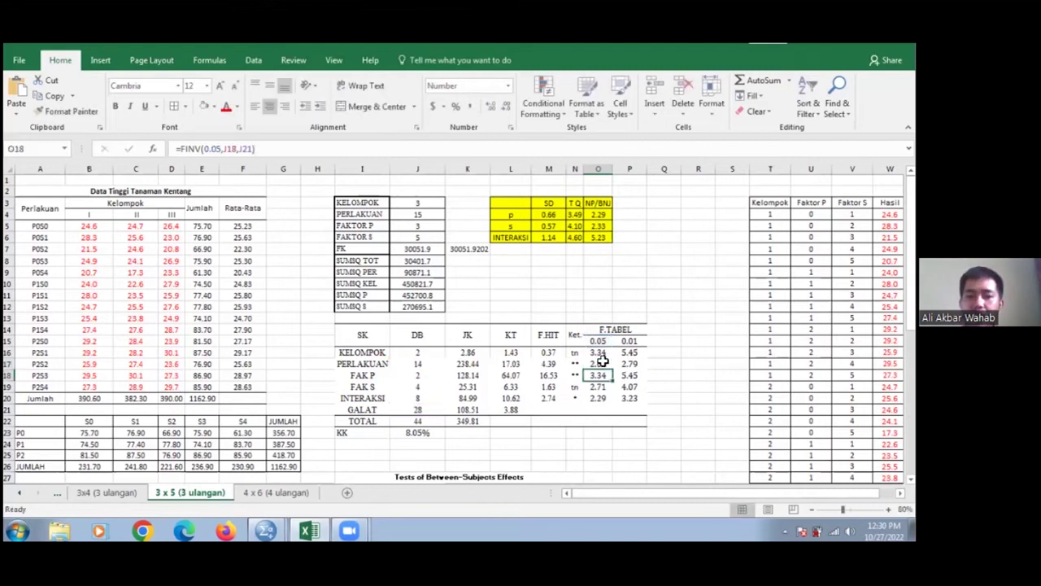
pyautogui.moveTo(602, 352); pyautogui.dragTo(598, 396)
pyautogui.click(594, 354)
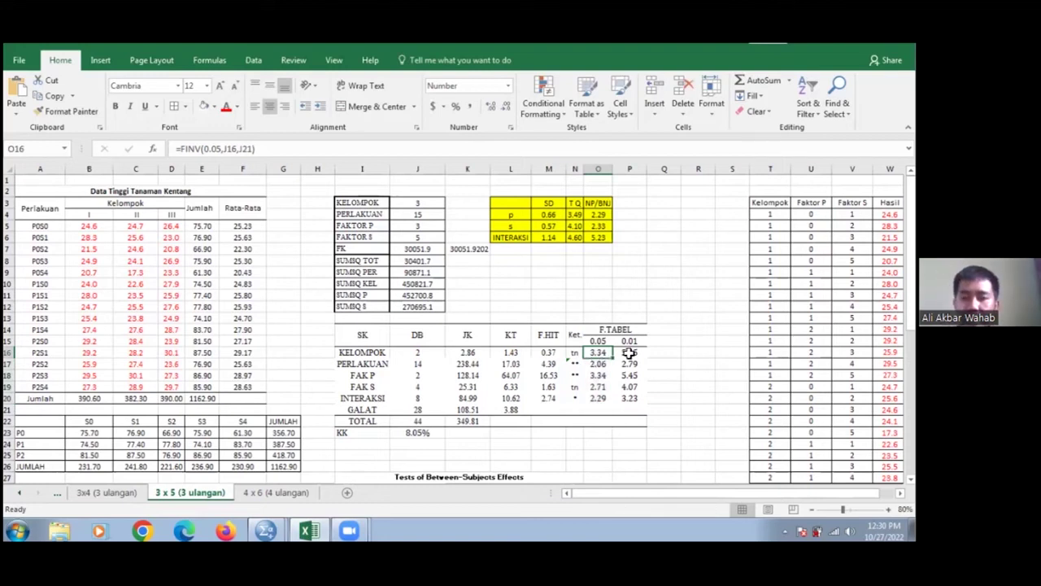
# Step: Examine which DB cells the KELOMPOK FINV formula at 0.01 in P16 references and review the 0.01 column
pyautogui.click(631, 354)
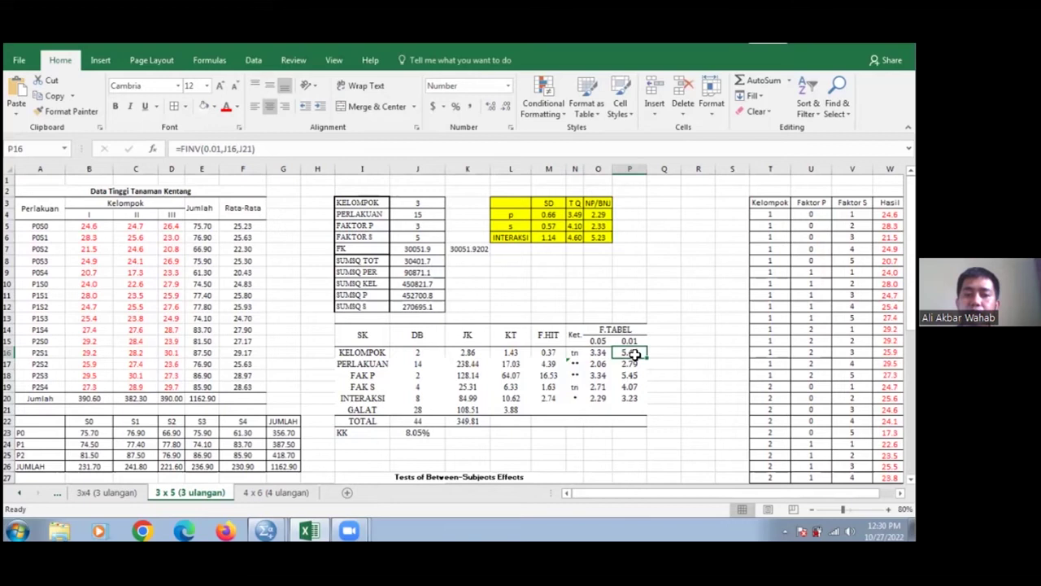
pyautogui.click(410, 149)
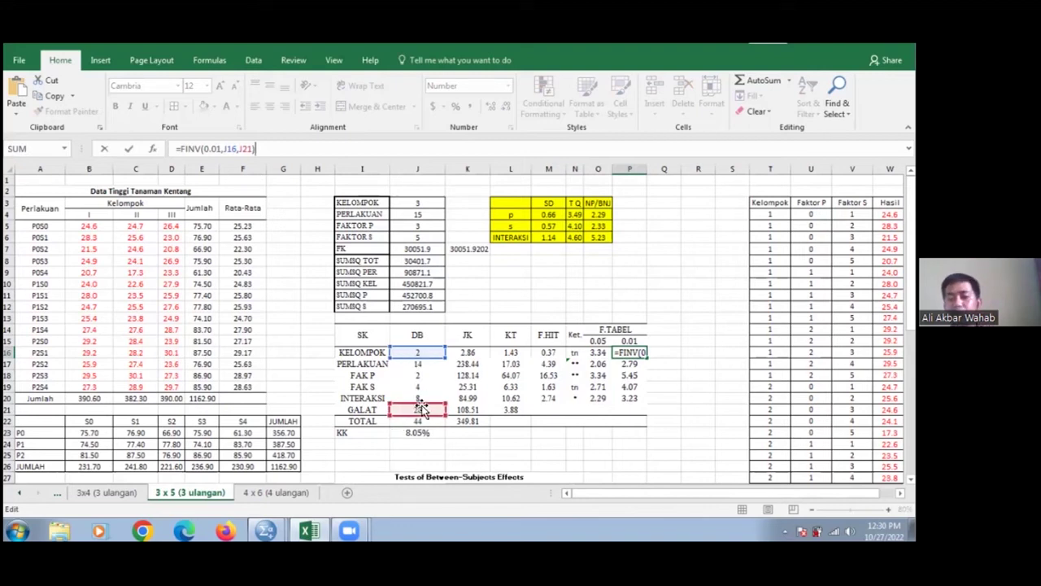
pyautogui.press('Return')
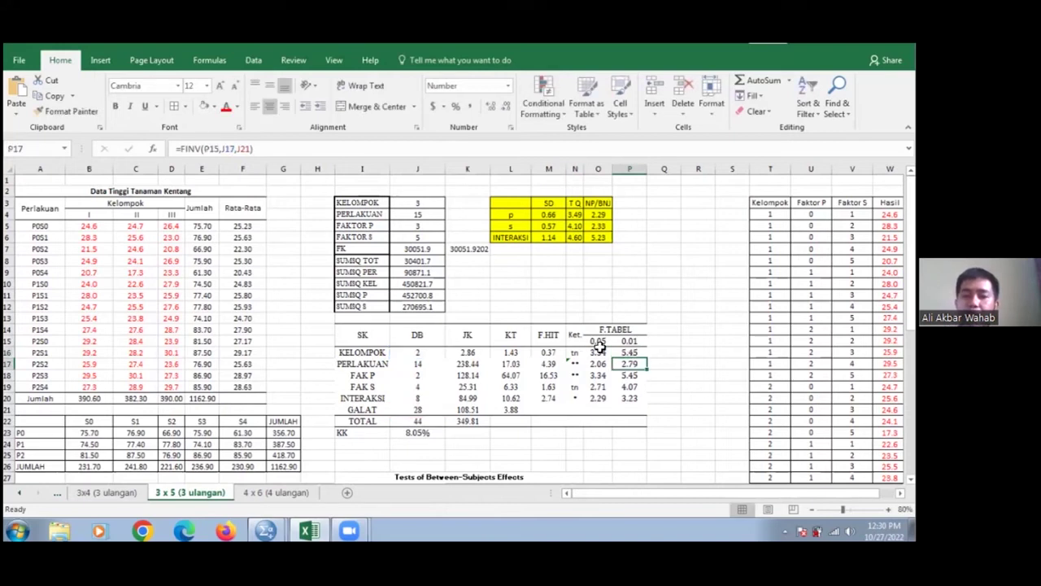
pyautogui.click(629, 350)
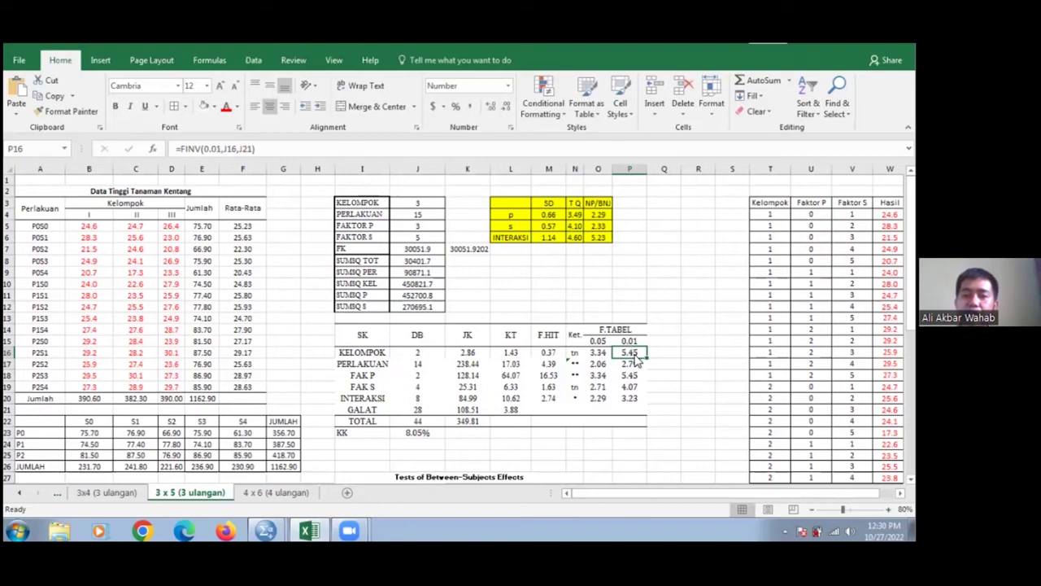
pyautogui.moveTo(636, 386); pyautogui.dragTo(628, 347)
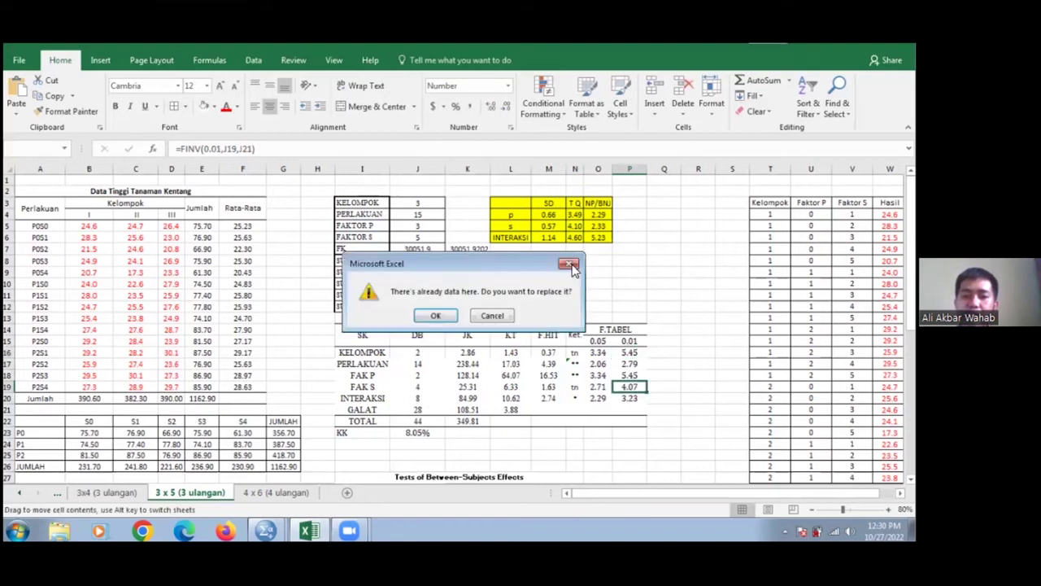
pyautogui.press('Escape')
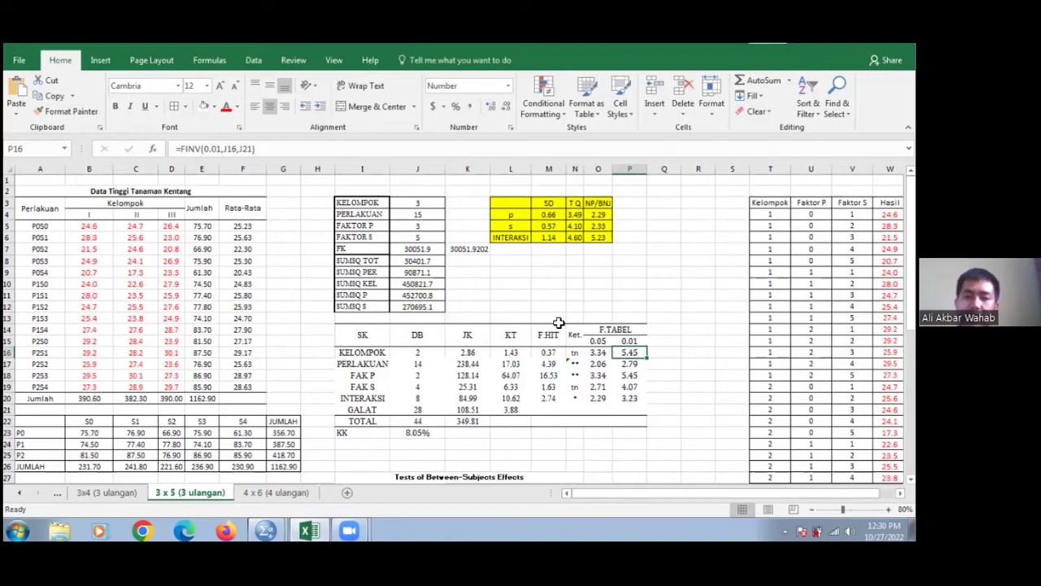
# Step: Examine which KT cells the KELOMPOK F.HIT formula in M16 references
pyautogui.click(548, 351)
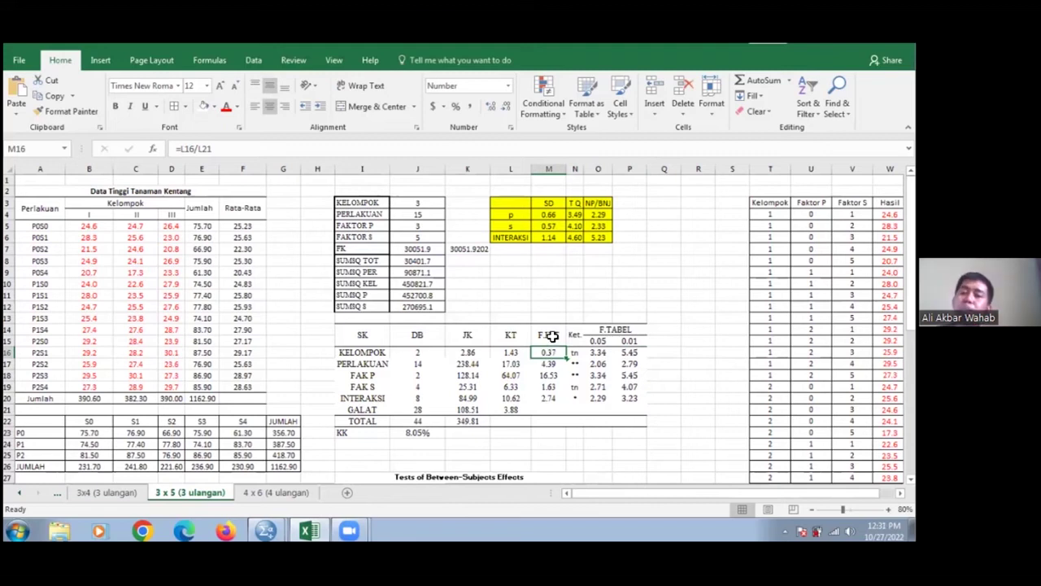
pyautogui.click(472, 154)
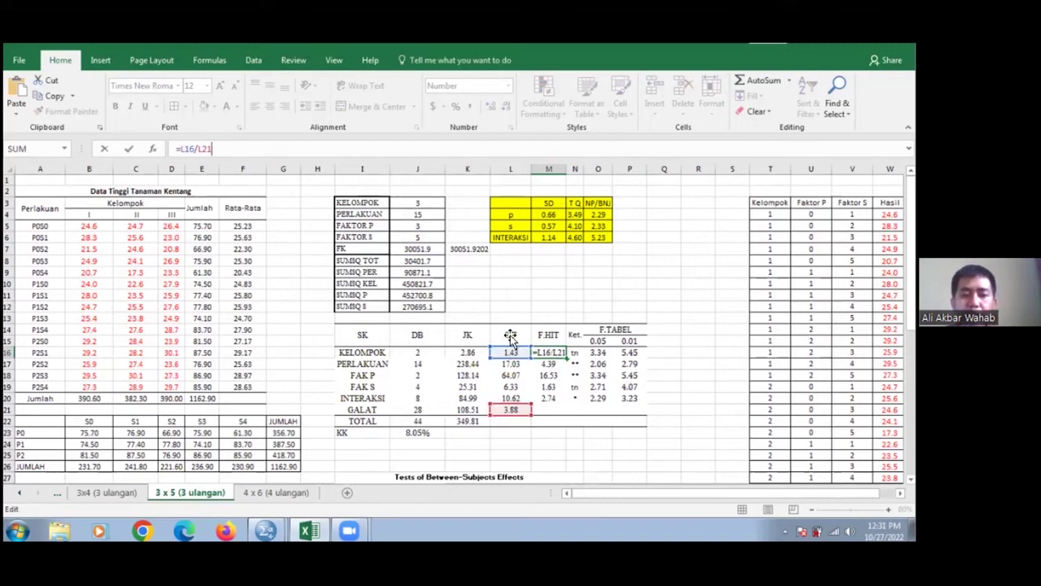
pyautogui.hotkey('ctrl', 'Return')
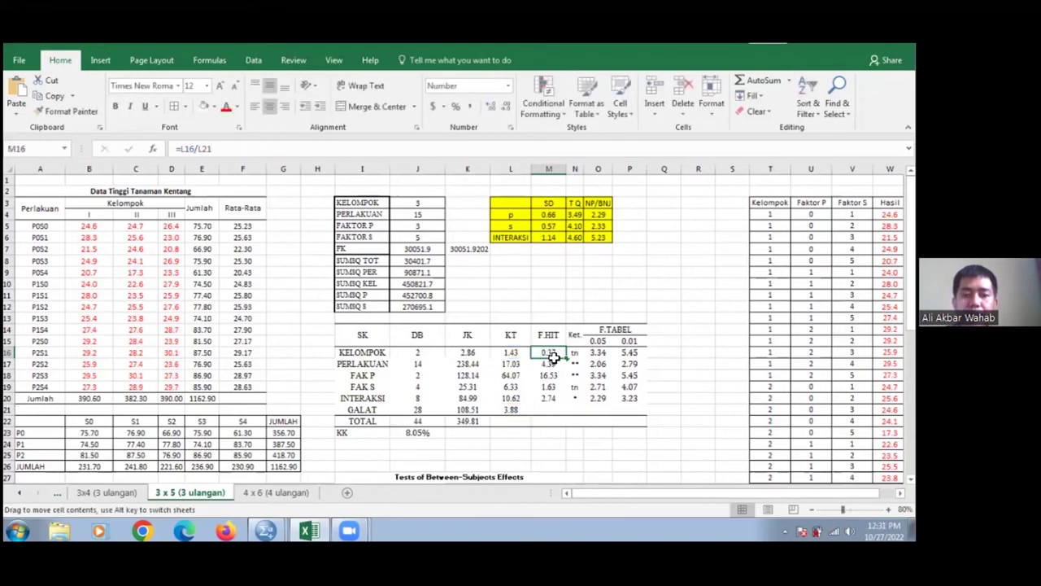
# Step: Re-enter the KELOMPOK F.HIT formula in M16 as =L16/L21, dividing the KELOMPOK KT by the GALAT KT
pyautogui.write('=')
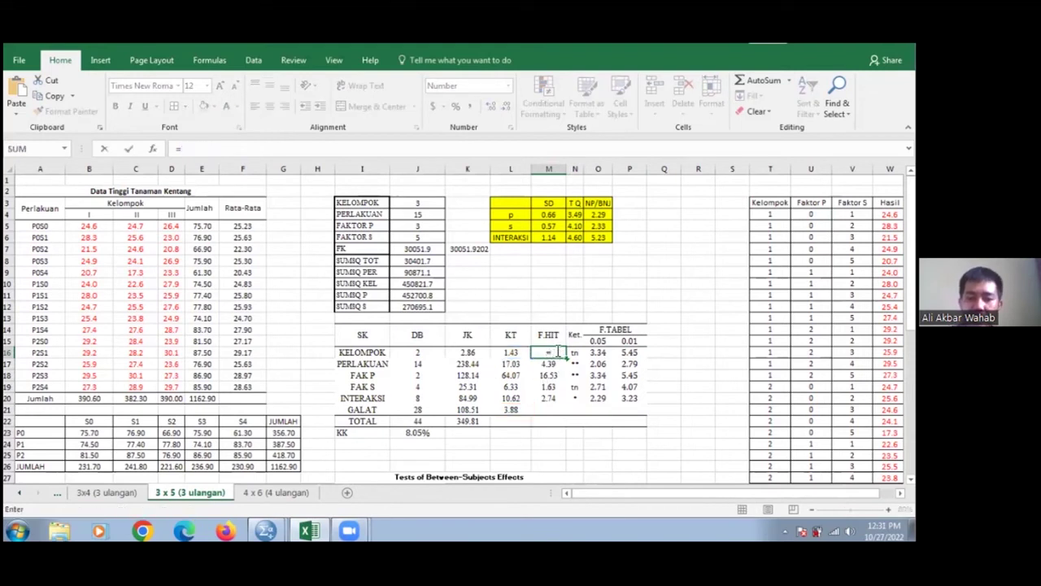
pyautogui.click(514, 359)
pyautogui.click(516, 349)
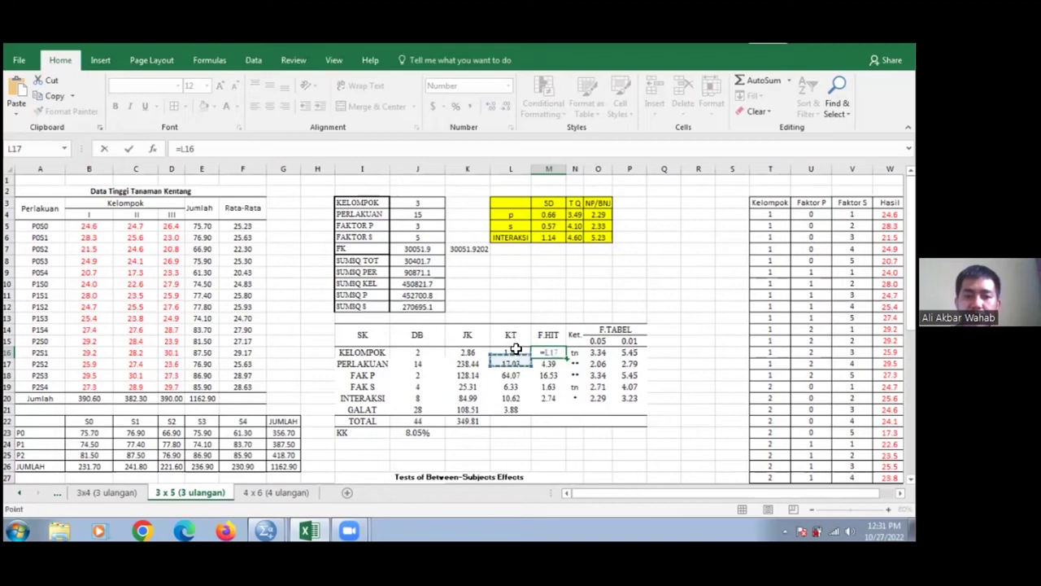
pyautogui.write('/')
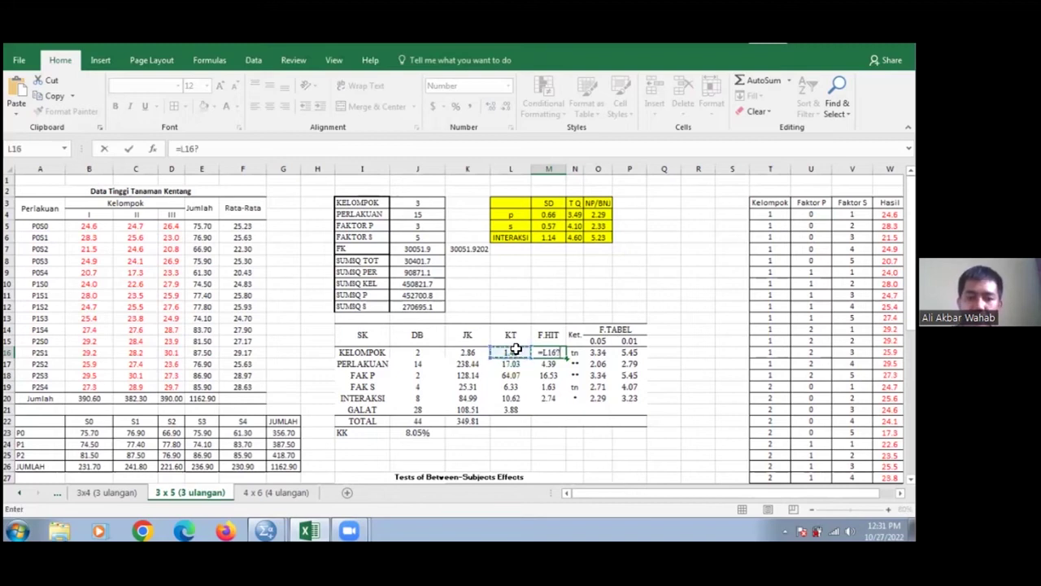
pyautogui.press('BackSpace')
pyautogui.write('/')
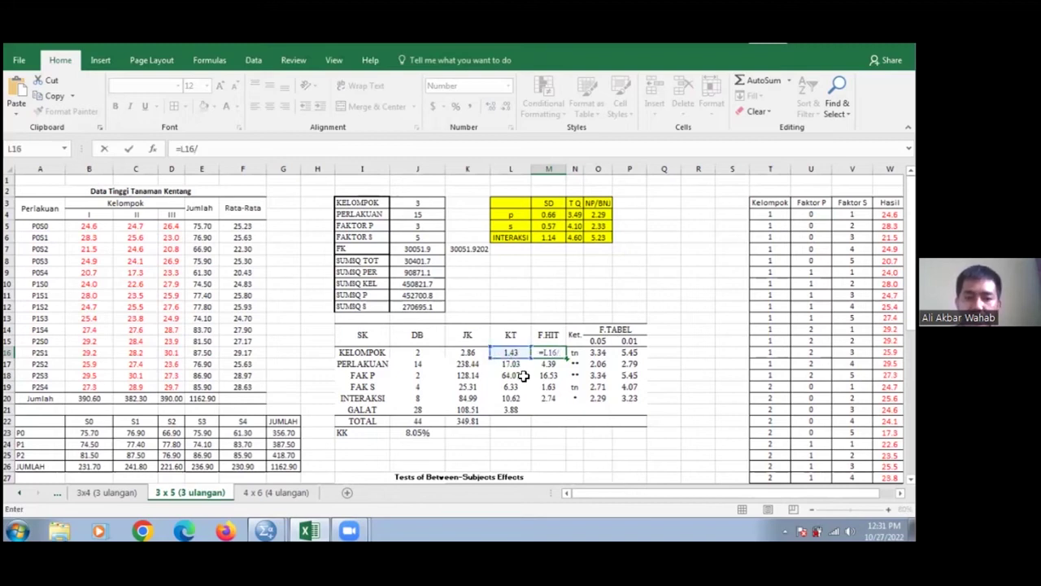
pyautogui.click(521, 410)
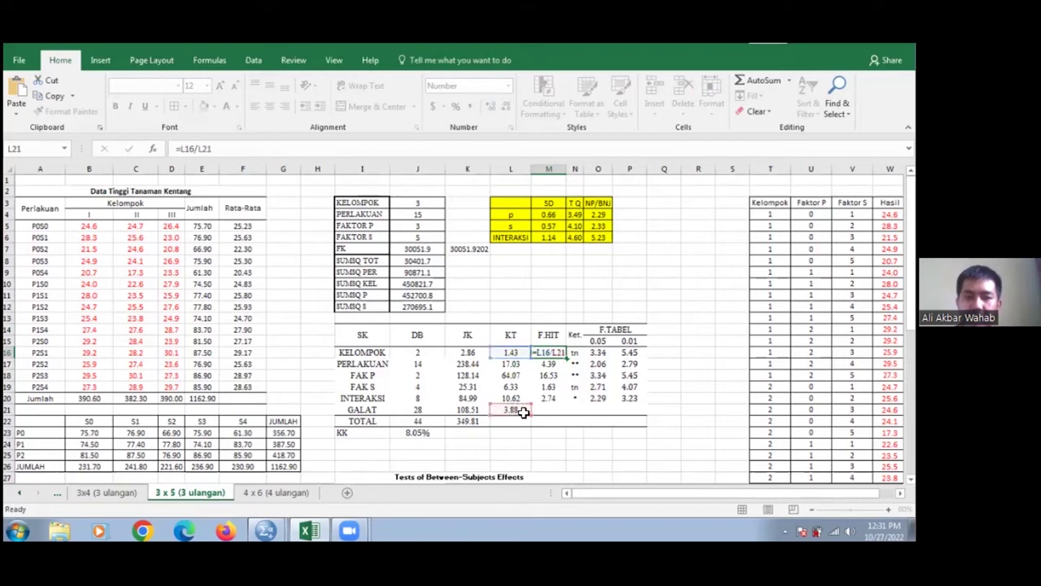
# Step: Commit the KELOMPOK F.HIT formula in M16 and examine which KT cells the PERLAKUAN F.HIT formula in M17 references
pyautogui.press('Return')
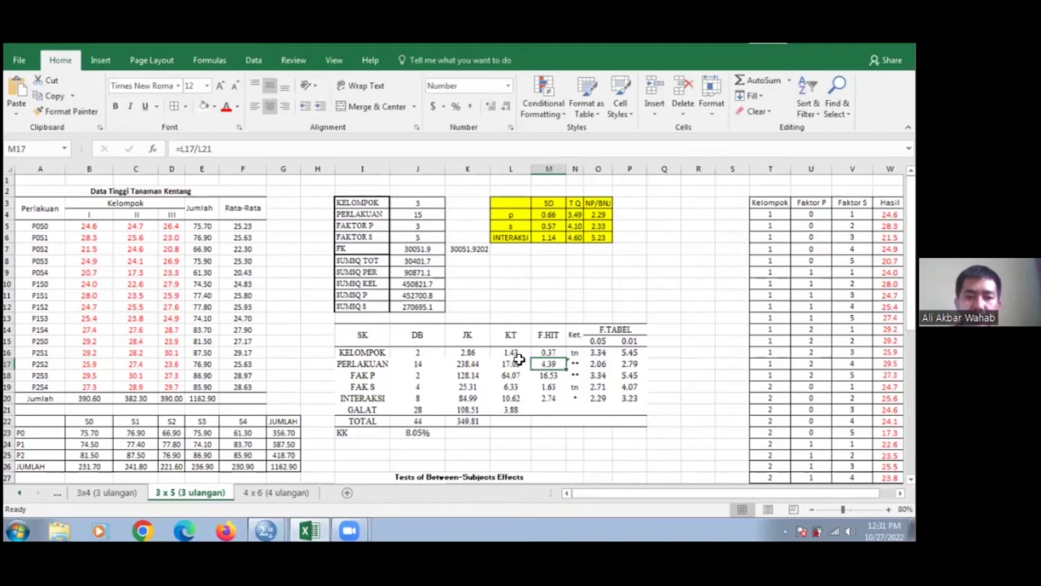
pyautogui.click(510, 409)
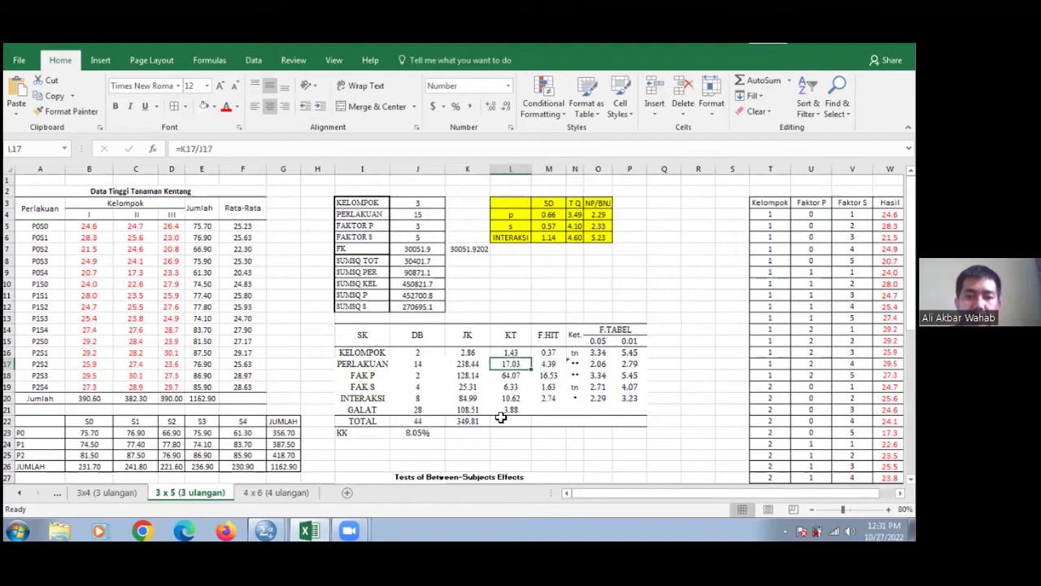
pyautogui.click(551, 364)
pyautogui.click(449, 149)
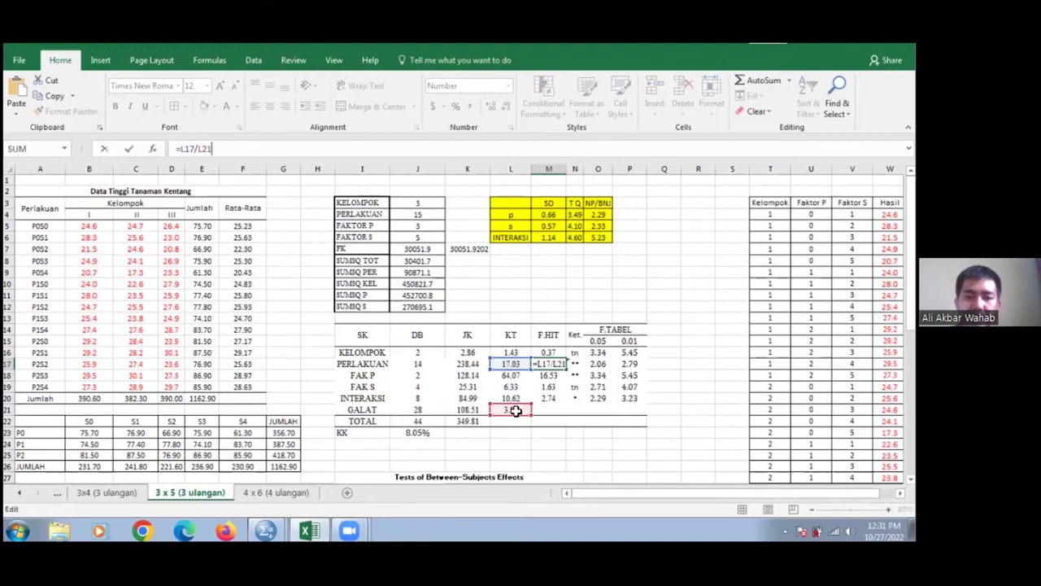
pyautogui.press('Return')
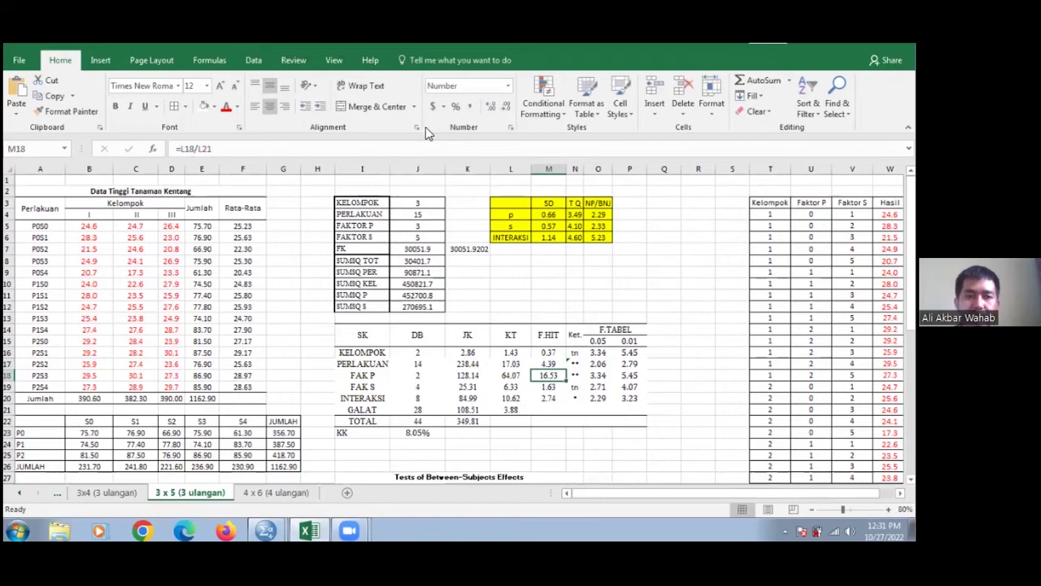
# Step: Examine which KT cells the FAK P F.HIT formula in M18 references
pyautogui.press('F2')
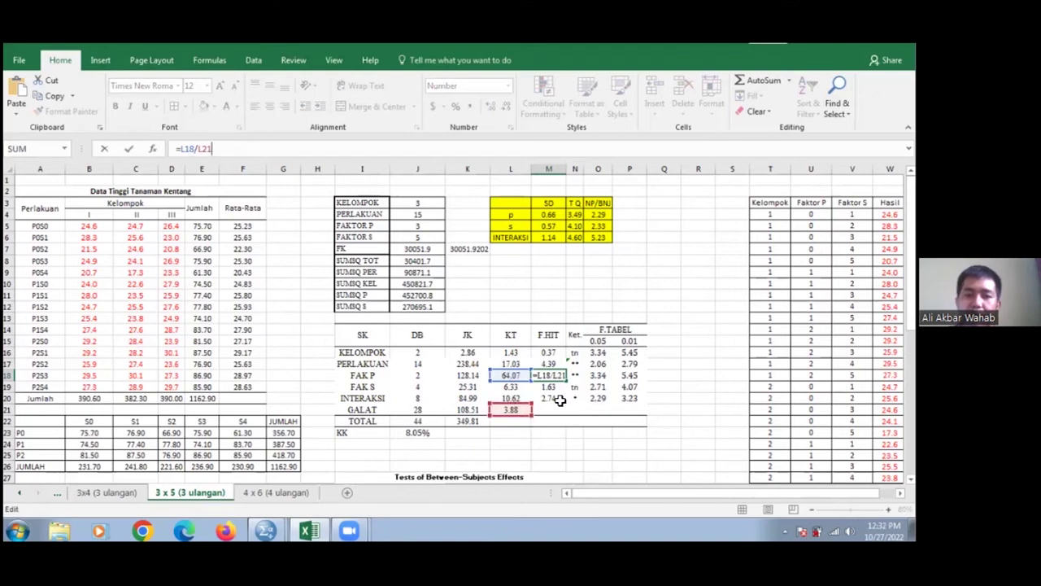
pyautogui.press('Return')
pyautogui.press('Return')
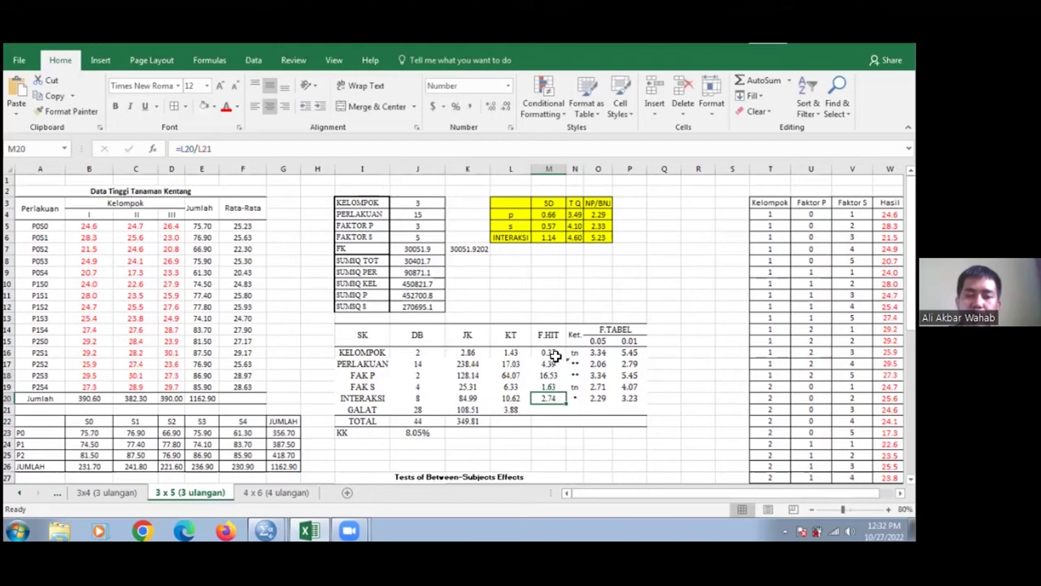
# Step: Review the F.HIT formulas in M16:M19 against each source's KT and the GALAT KT in L21
pyautogui.click(552, 352)
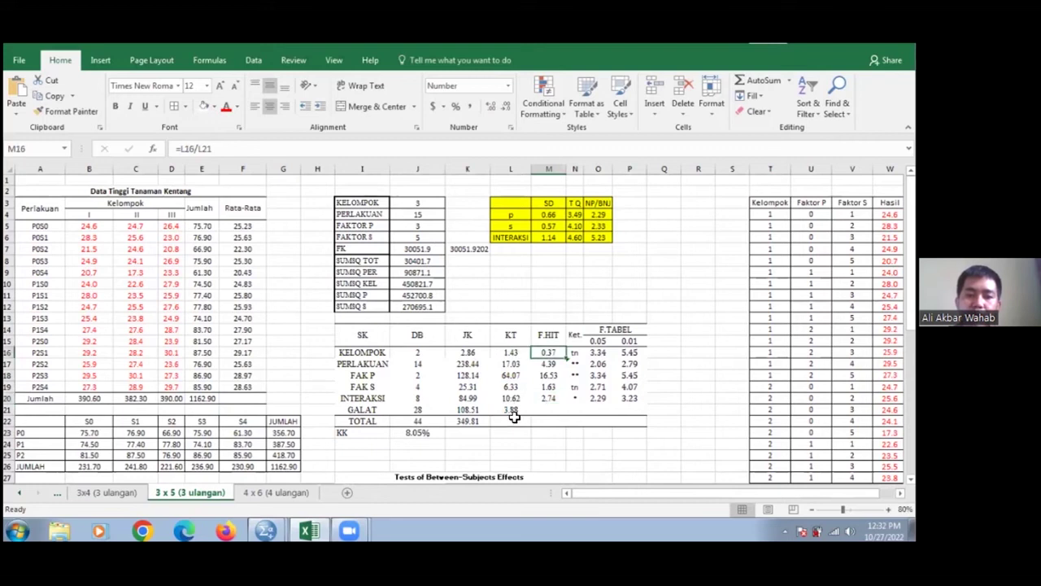
pyautogui.click(554, 364)
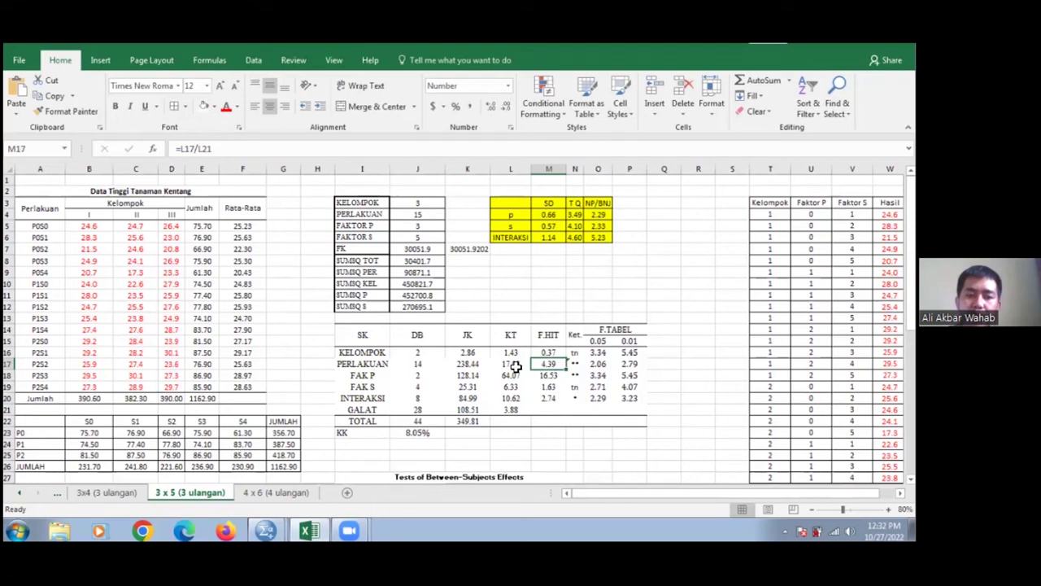
pyautogui.click(512, 408)
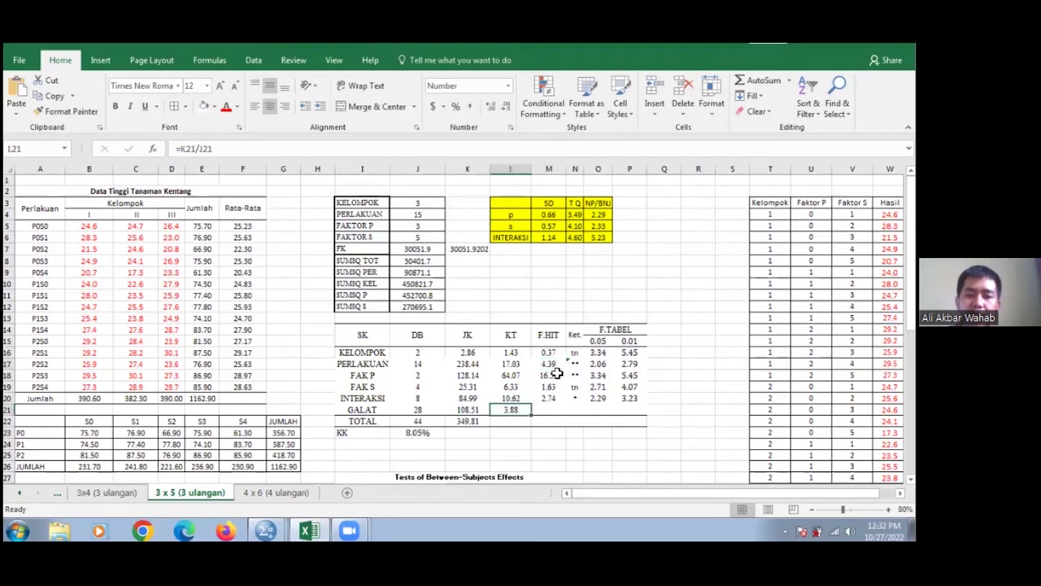
pyautogui.click(553, 376)
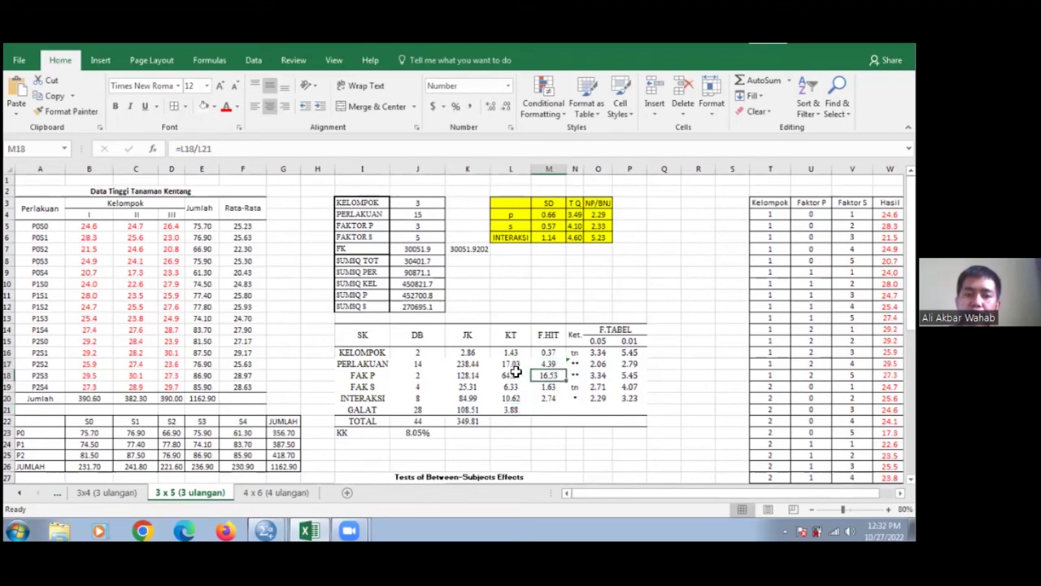
pyautogui.click(517, 410)
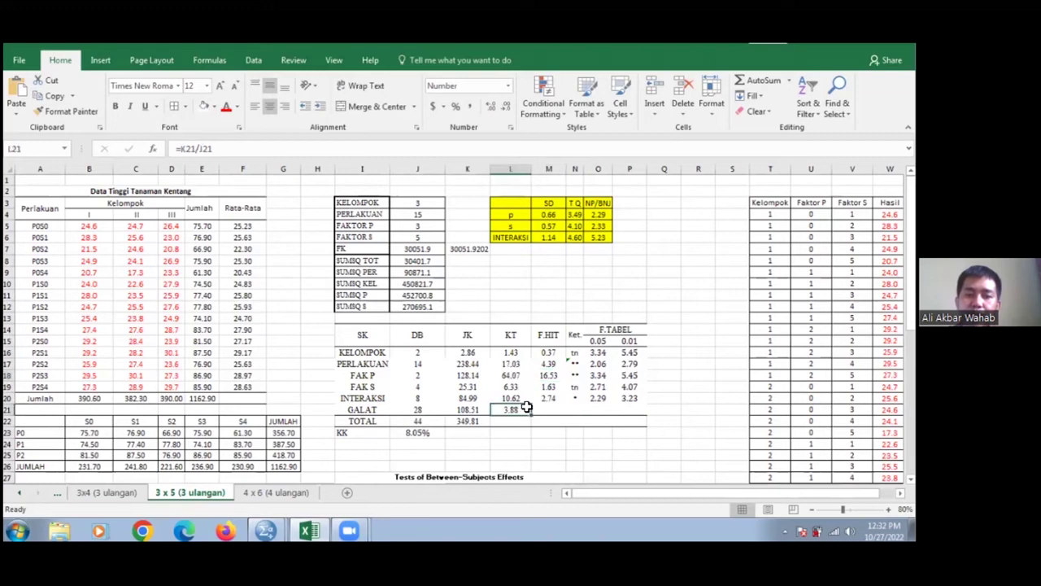
pyautogui.click(537, 399)
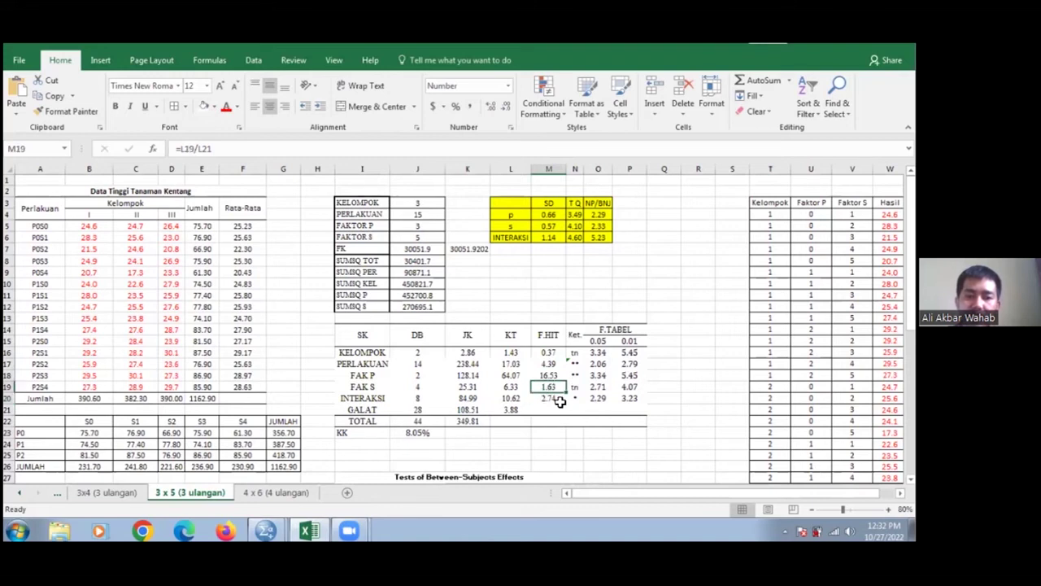
pyautogui.click(515, 354)
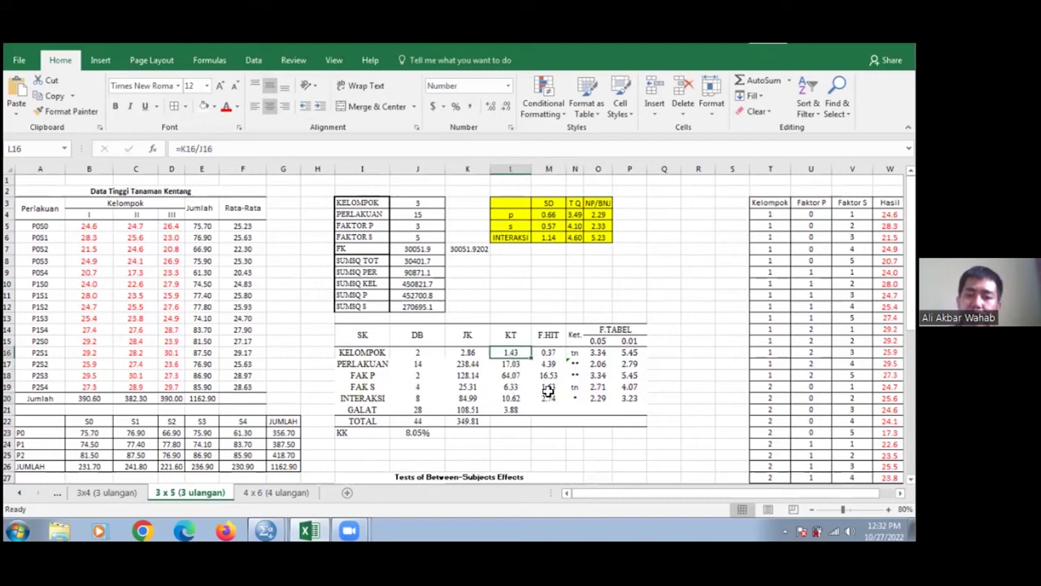
pyautogui.click(551, 355)
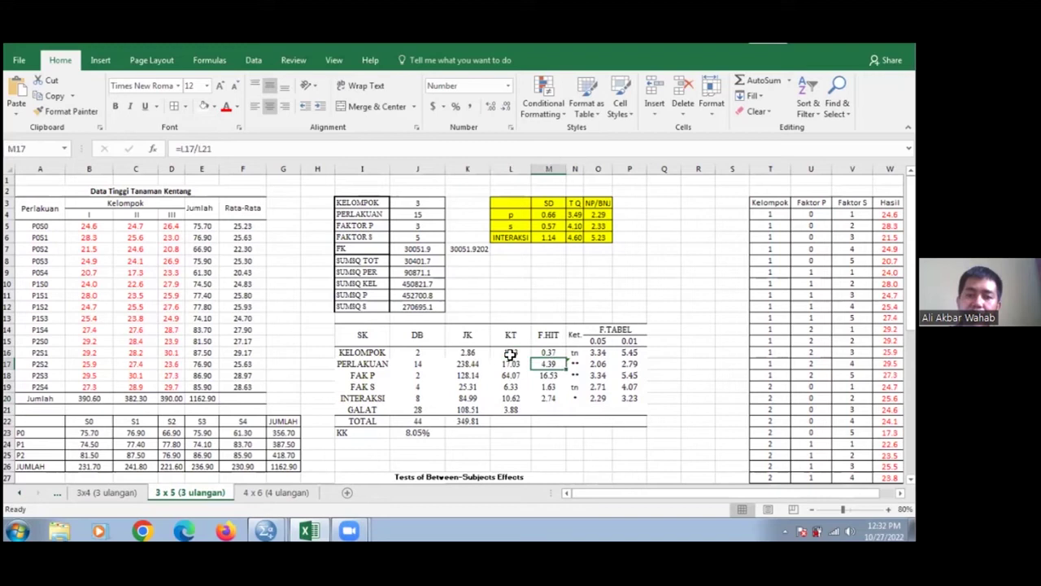
pyautogui.click(505, 410)
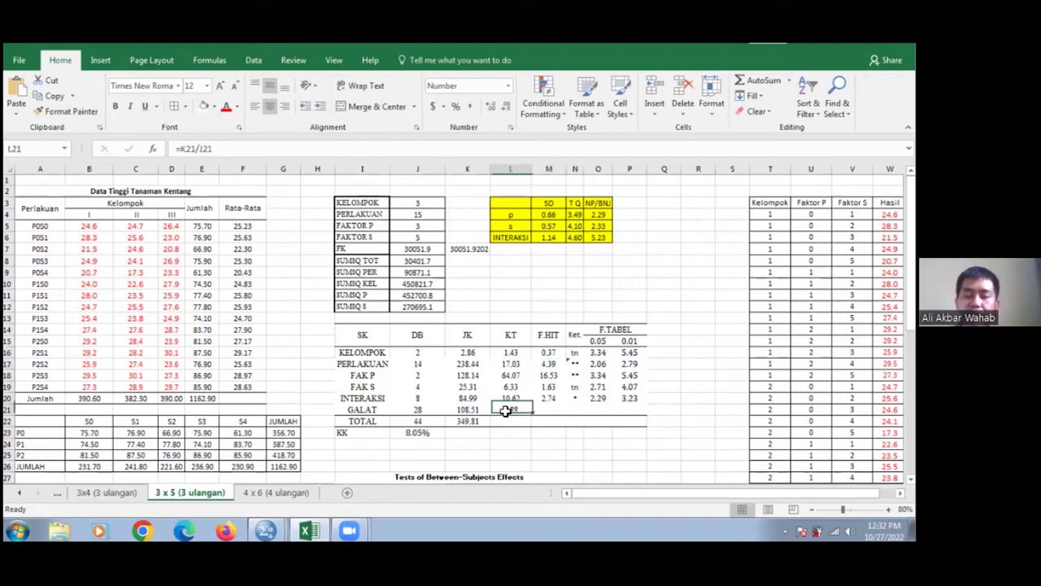
# Step: Examine which F.HIT and F.TABEL cells the nested IF formula for the KELOMPOK Ket. in N16 references
pyautogui.click(574, 352)
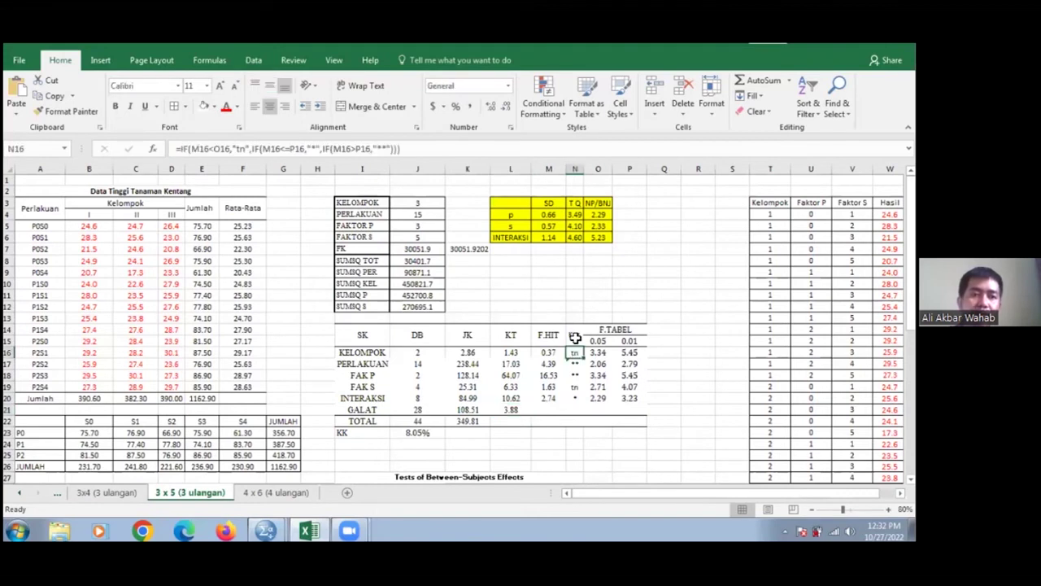
pyautogui.click(544, 146)
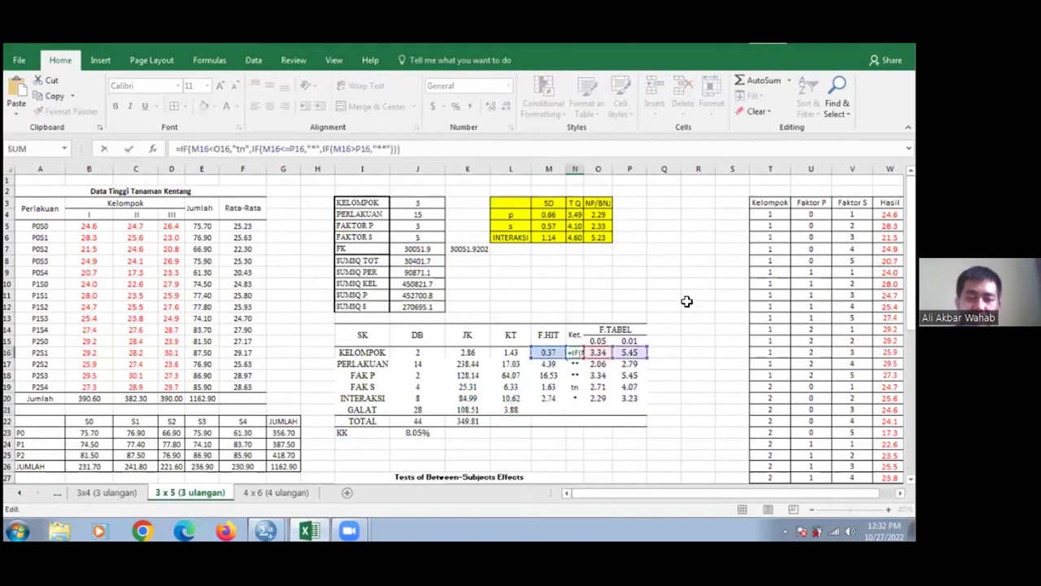
pyautogui.click(669, 374)
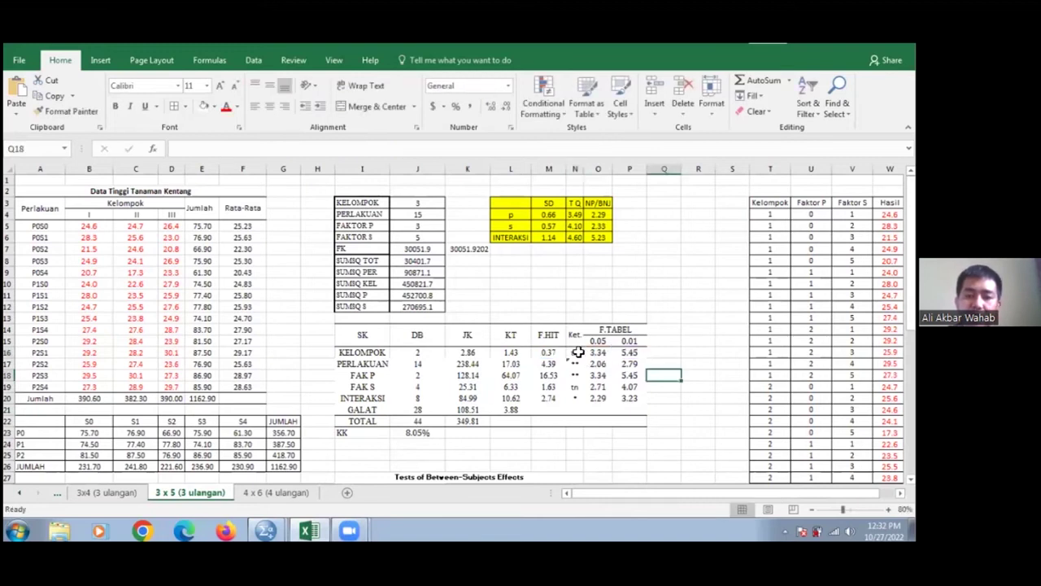
pyautogui.click(576, 352)
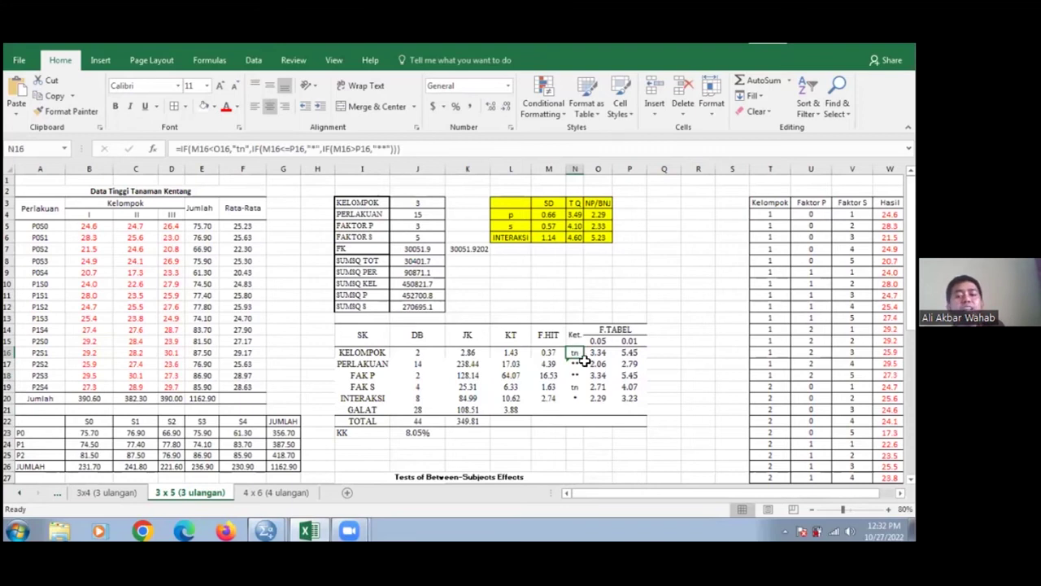
pyautogui.click(587, 452)
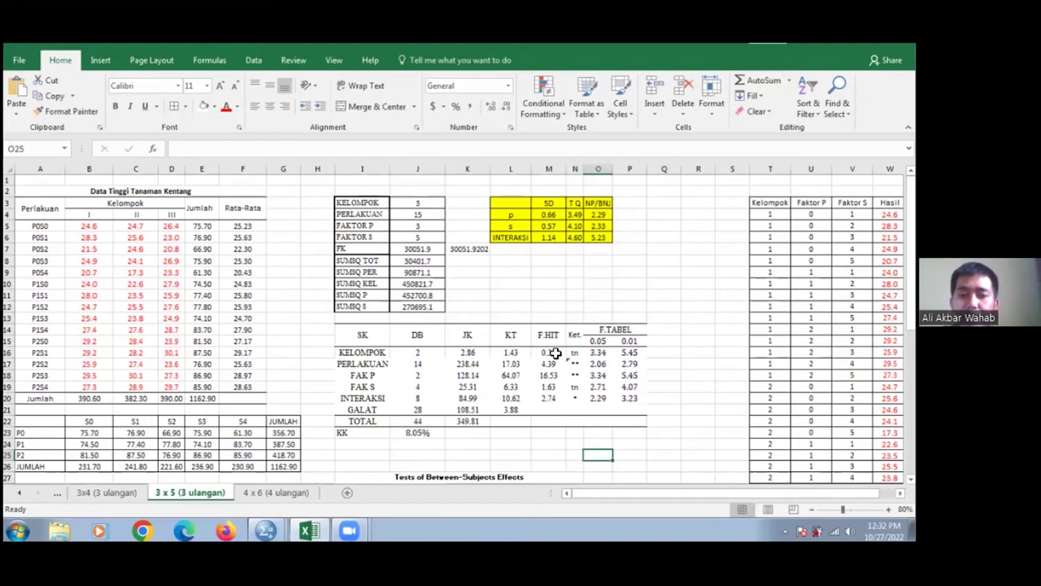
# Step: Compare the KELOMPOK F.HIT with its 0.05 and 0.01 F.TABEL values, and the PERLAKUAN F.HIT with its 0.01 value
pyautogui.click(550, 352)
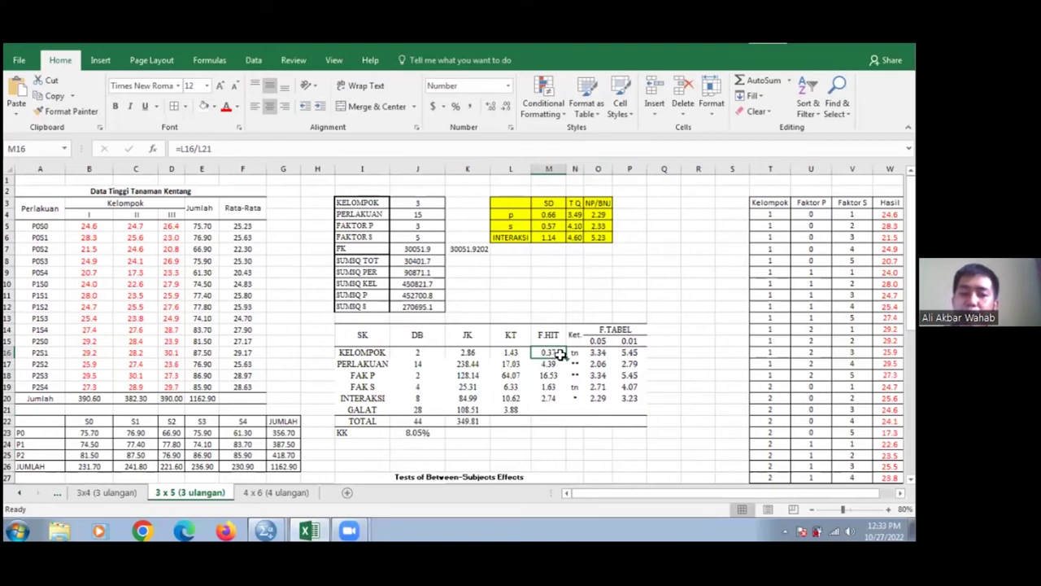
pyautogui.click(619, 352)
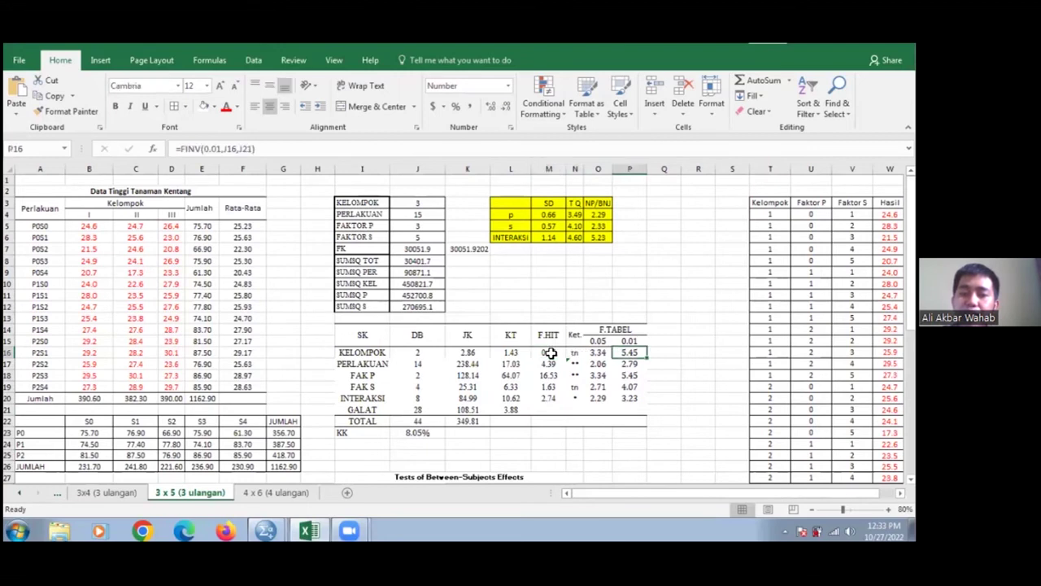
pyautogui.click(598, 356)
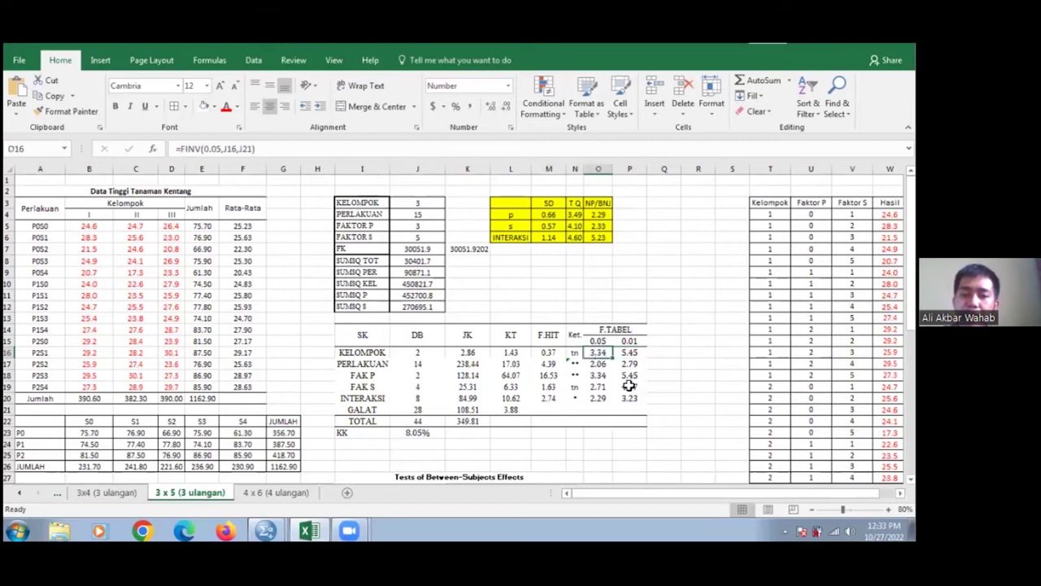
pyautogui.click(630, 364)
pyautogui.click(550, 364)
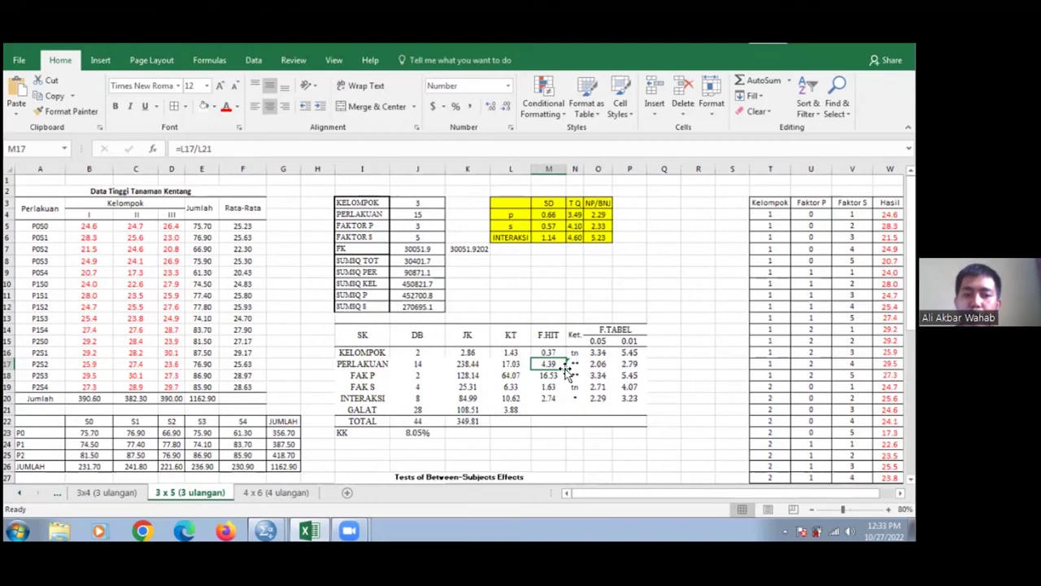
pyautogui.click(629, 365)
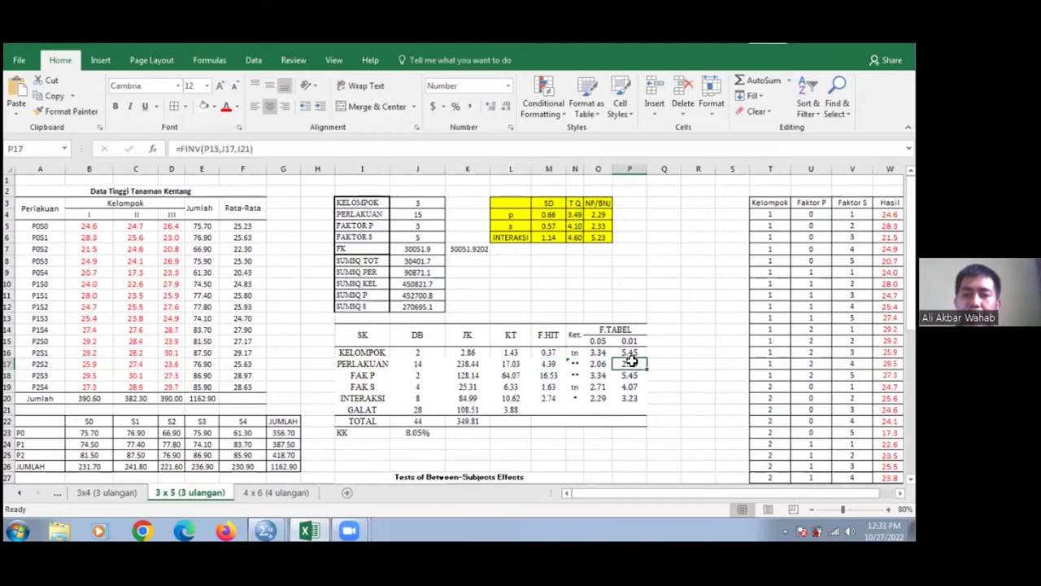
# Step: Compare the FAK P F.HIT in M18 with its 0.05 and 0.01 F.TABEL values in O18:P18
pyautogui.click(539, 375)
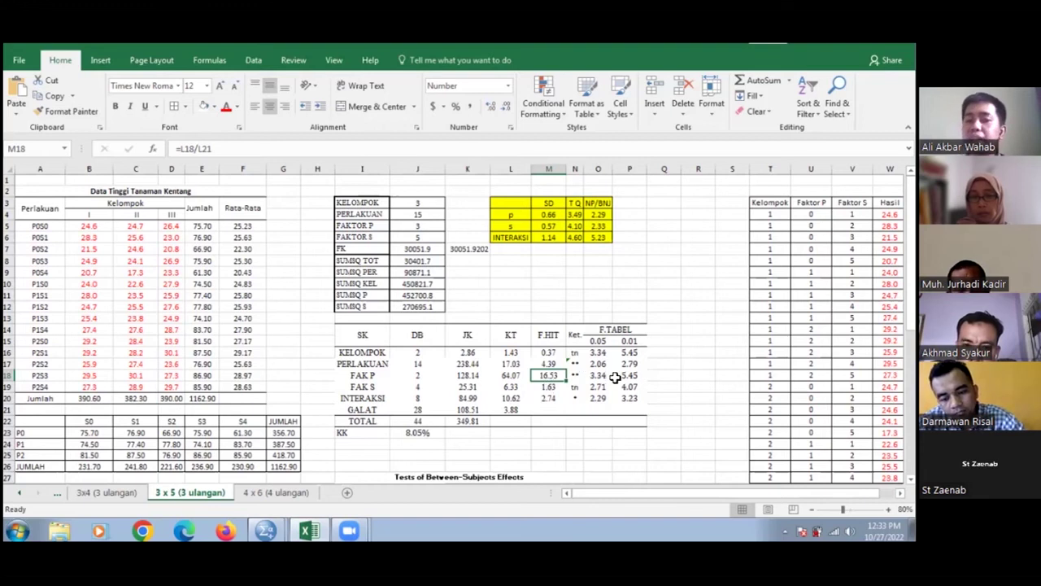
pyautogui.click(629, 377)
pyautogui.click(560, 375)
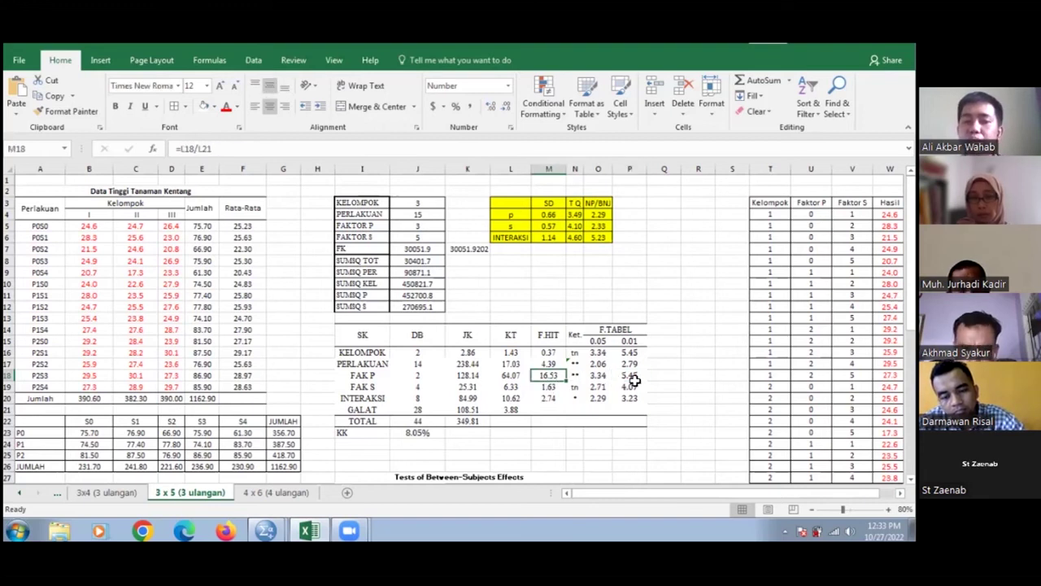
pyautogui.click(601, 375)
pyautogui.click(624, 375)
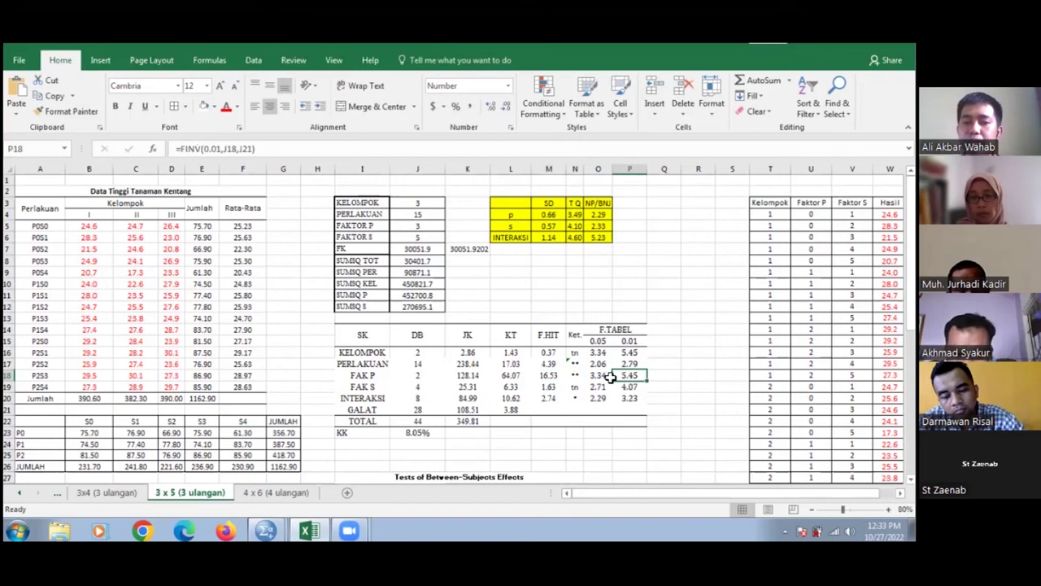
# Step: Compare the FAK S F.HIT in M19 with its 0.05 F.TABEL value and check its Ket. formula in N19
pyautogui.click(550, 395)
pyautogui.click(551, 385)
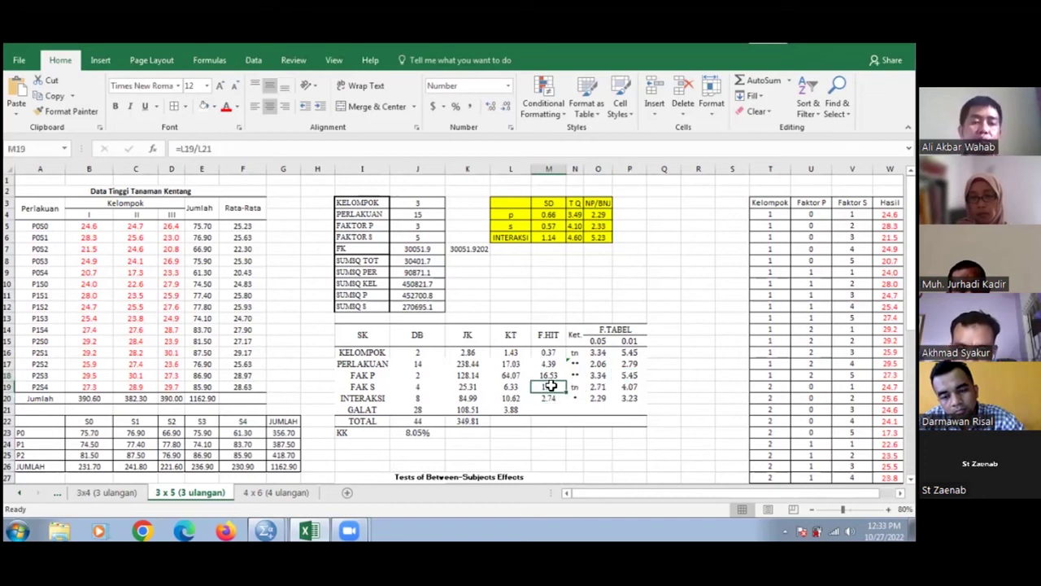
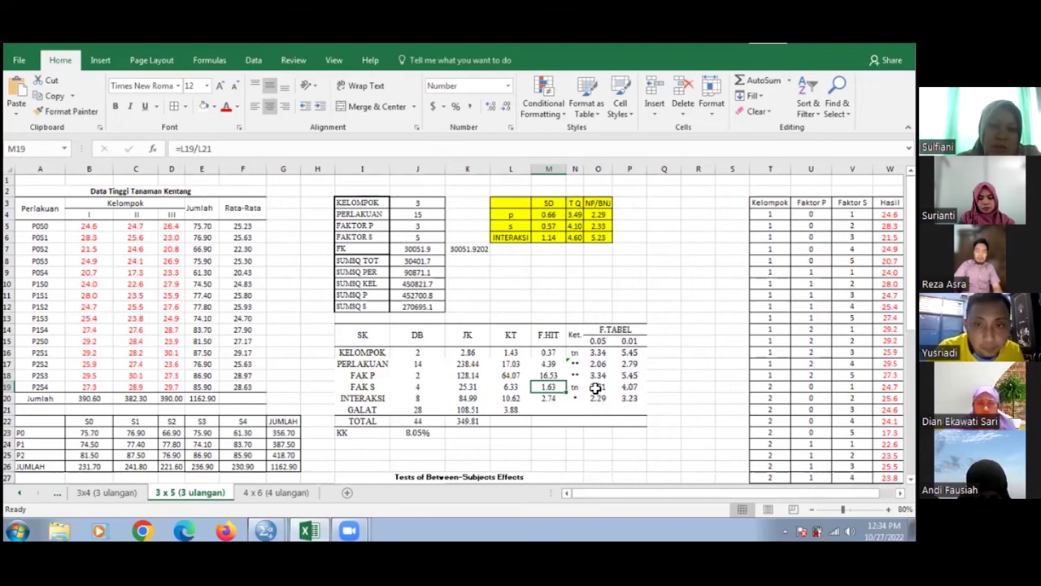
pyautogui.click(595, 388)
pyautogui.click(575, 387)
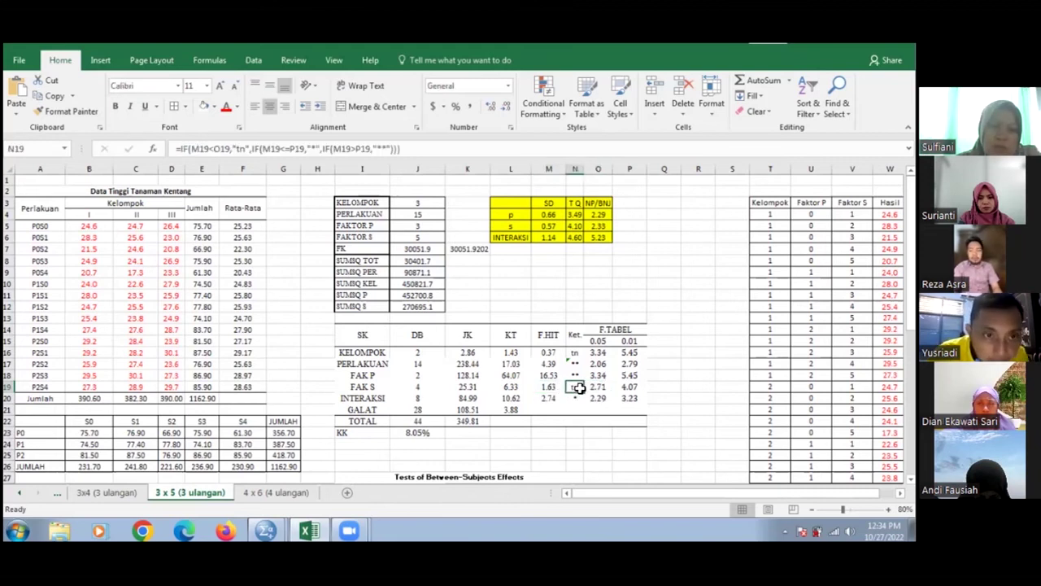
# Step: Check the INTERAKSI Ket. formula in N20 and compare the F.HIT in M20 with the 0.01 F.TABEL value
pyautogui.click(550, 398)
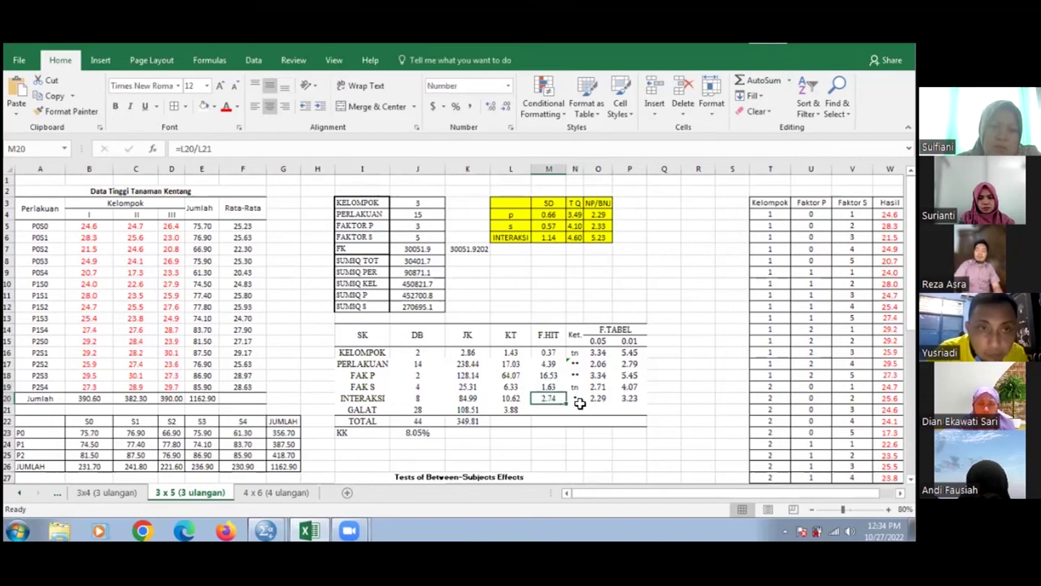
pyautogui.click(578, 400)
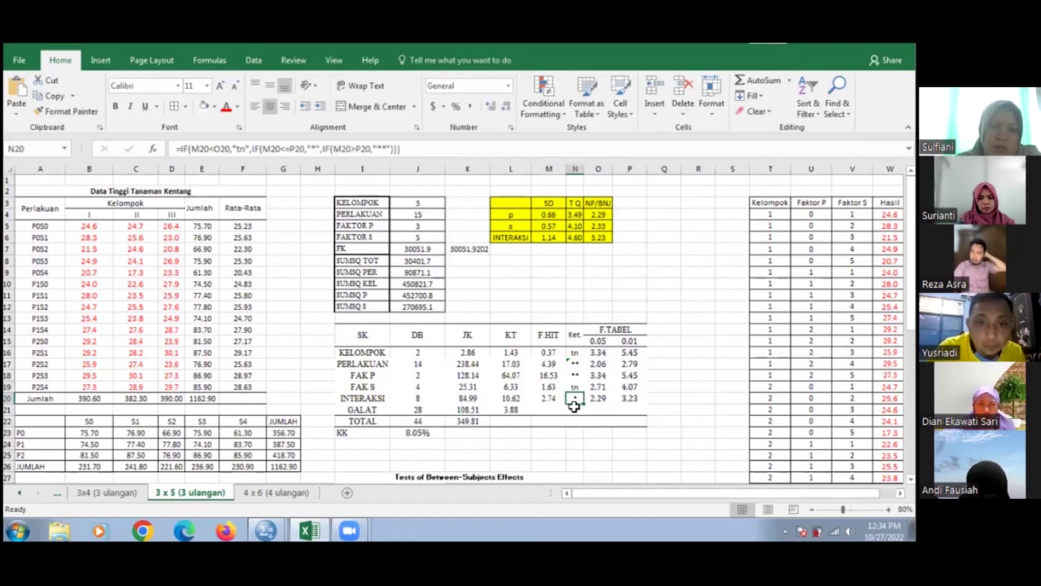
pyautogui.click(626, 399)
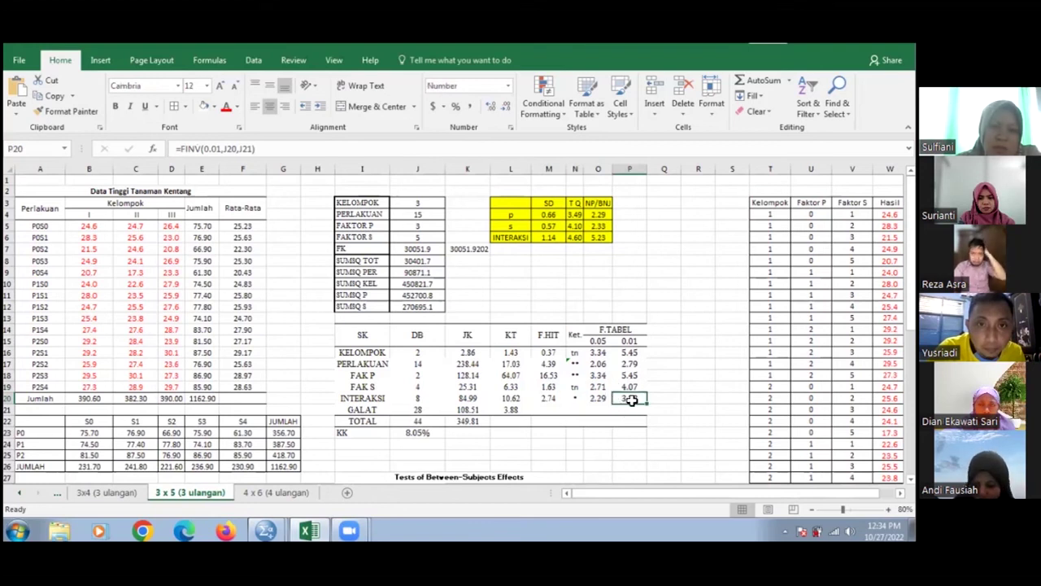
pyautogui.click(551, 398)
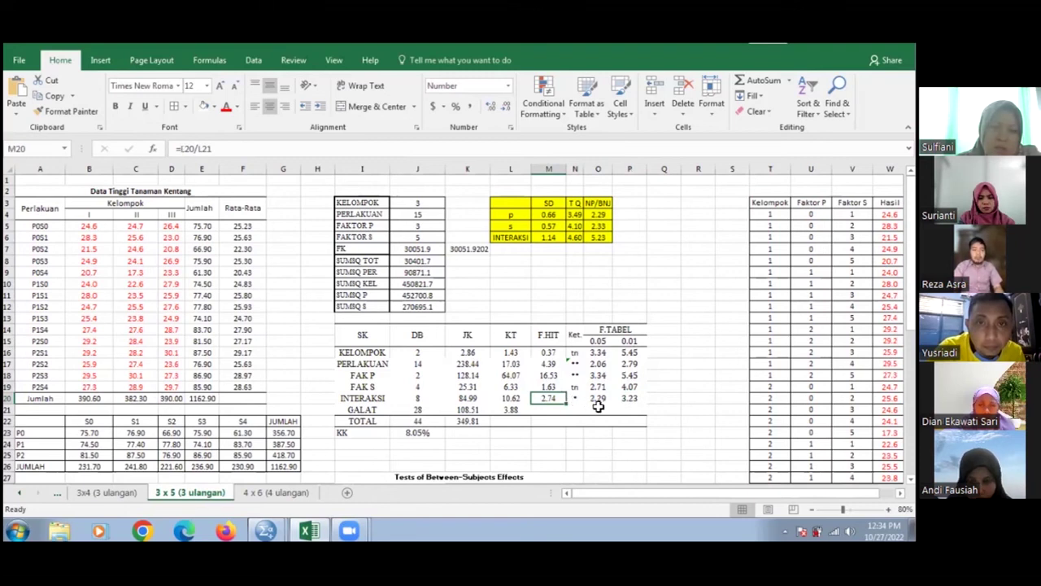
# Step: Compare the INTERAKSI F.HIT in M20 with its 0.05 and 0.01 F.TABEL values in O20:P20 and check its Ket. in N20
pyautogui.click(596, 407)
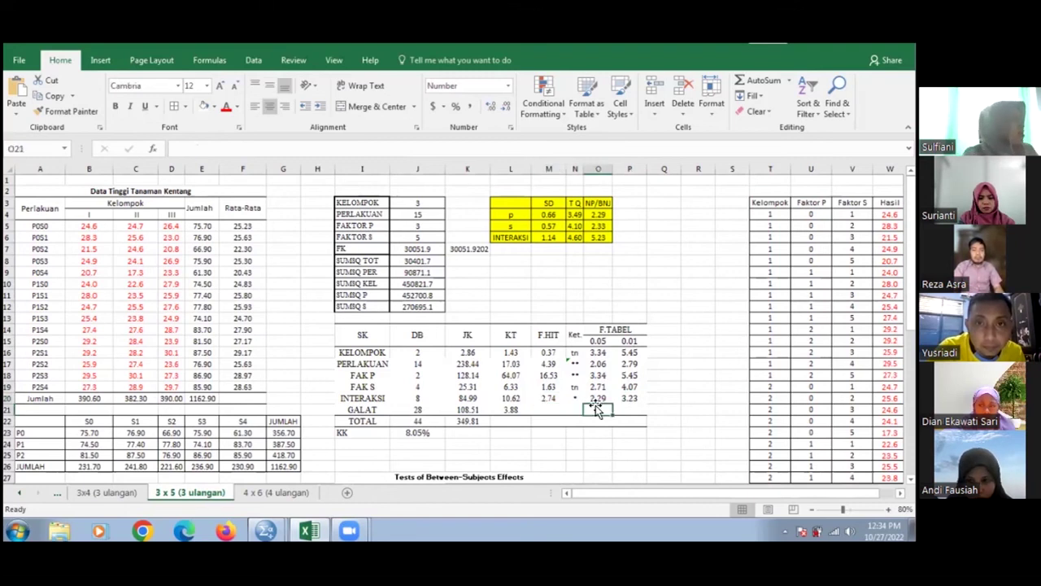
pyautogui.click(553, 401)
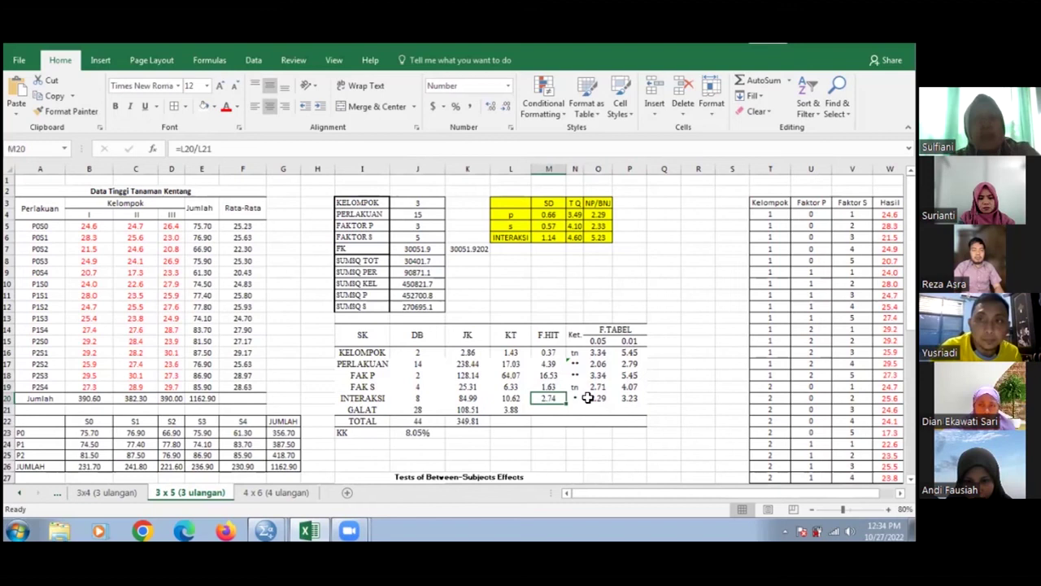
pyautogui.click(569, 399)
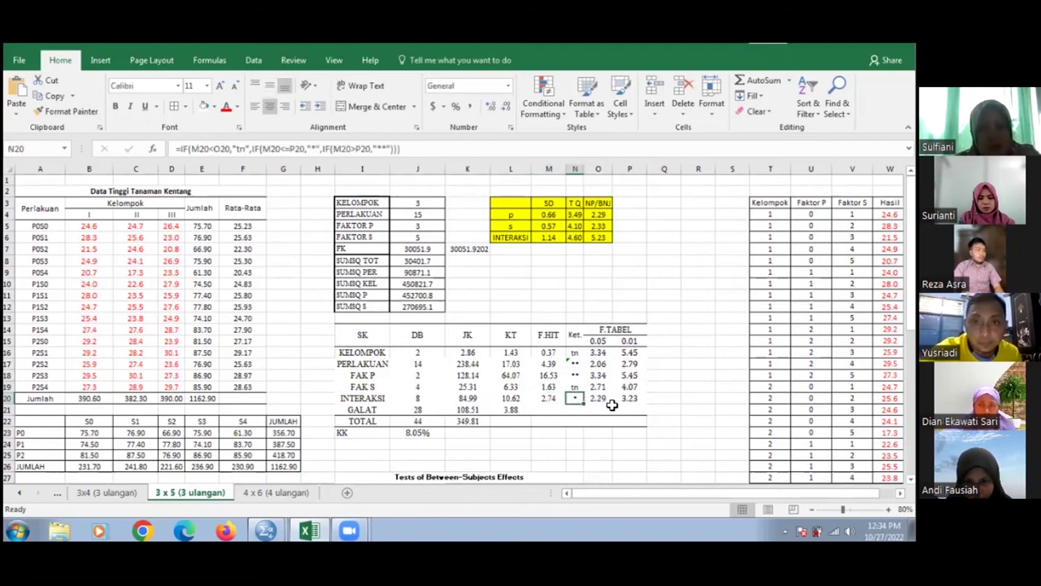
pyautogui.click(602, 400)
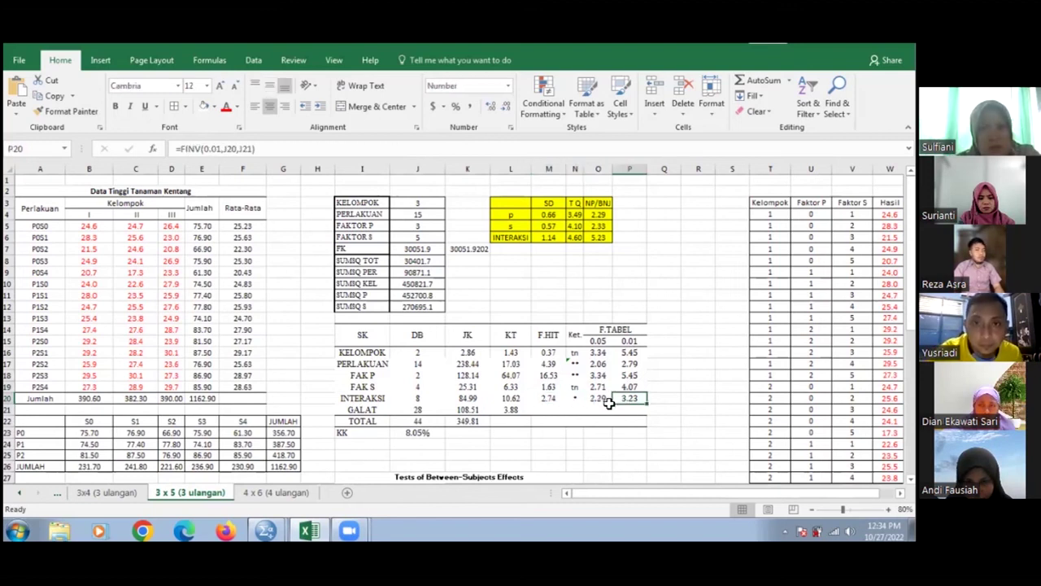
pyautogui.click(637, 399)
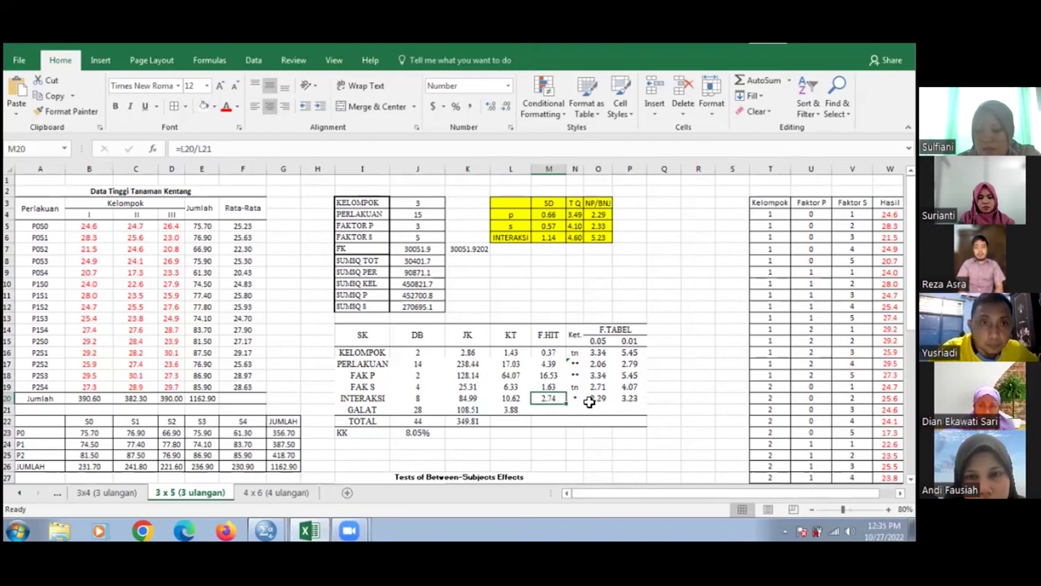
pyautogui.click(597, 398)
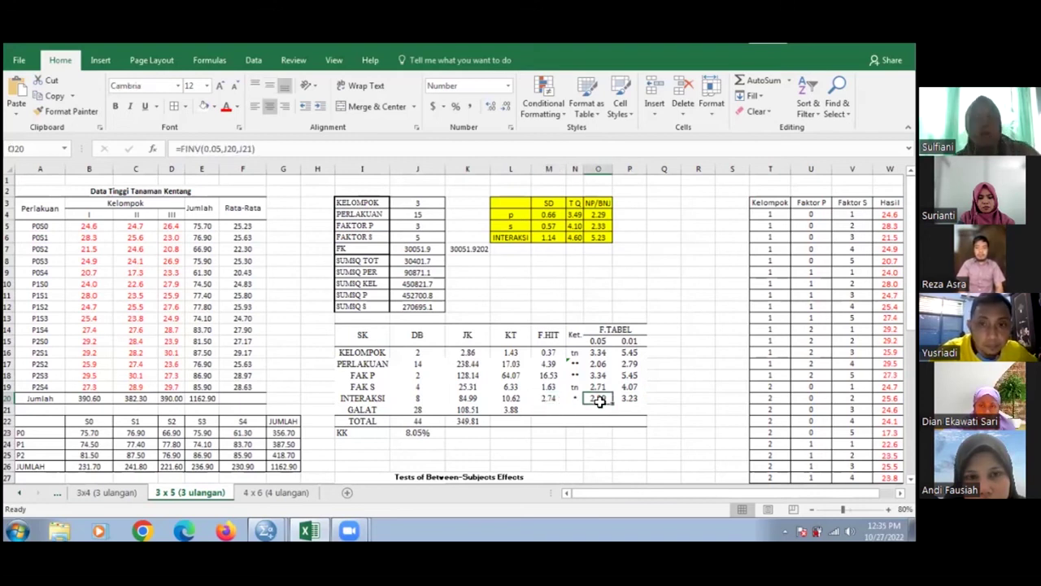
pyautogui.click(574, 399)
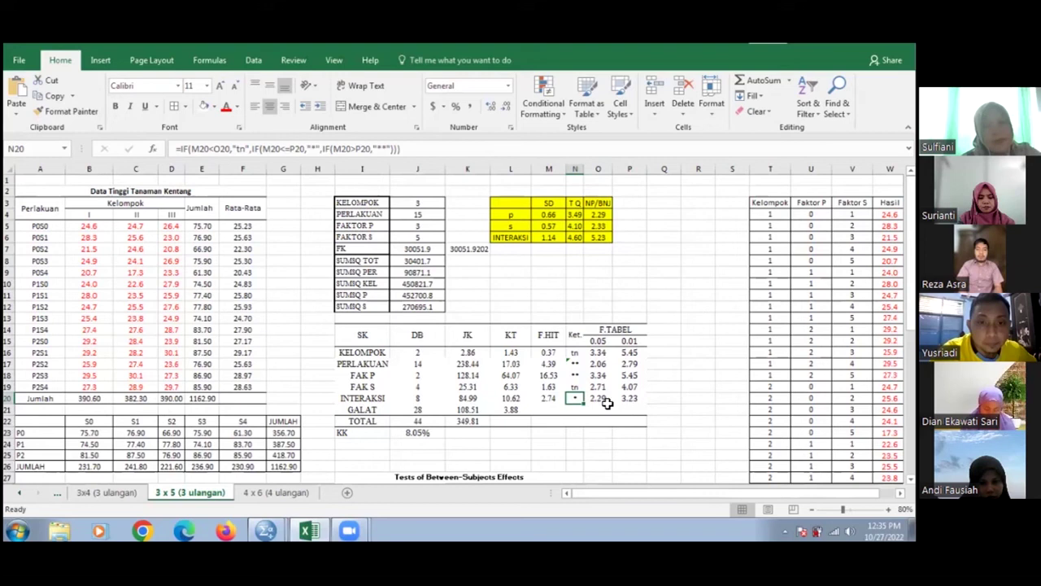
# Step: Recheck the INTERAKSI F.HIT against both F.TABEL values, contrasting it with the PERLAKUAN and FAK P F.HIT values
pyautogui.click(559, 399)
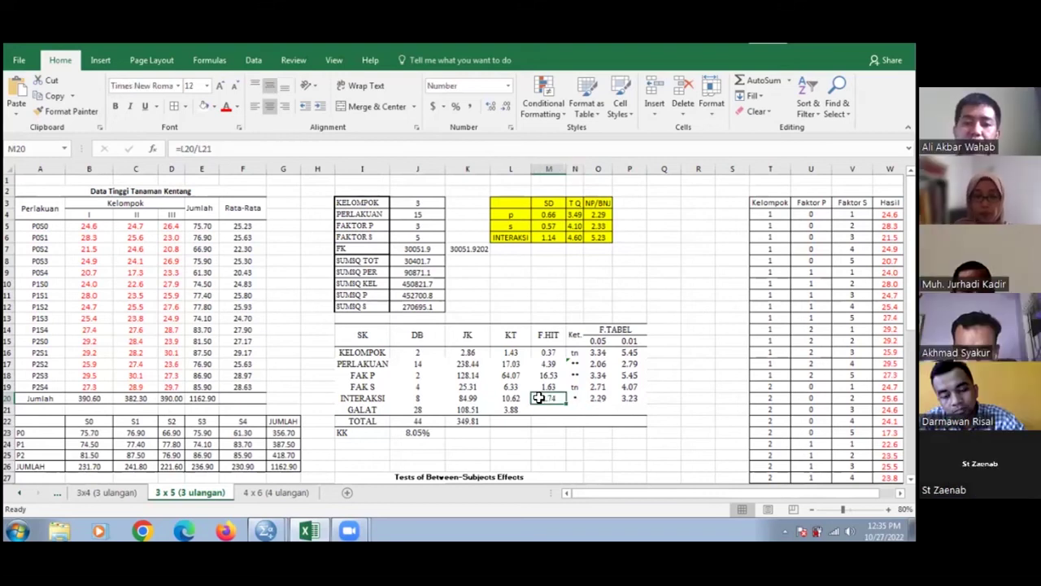
pyautogui.click(632, 398)
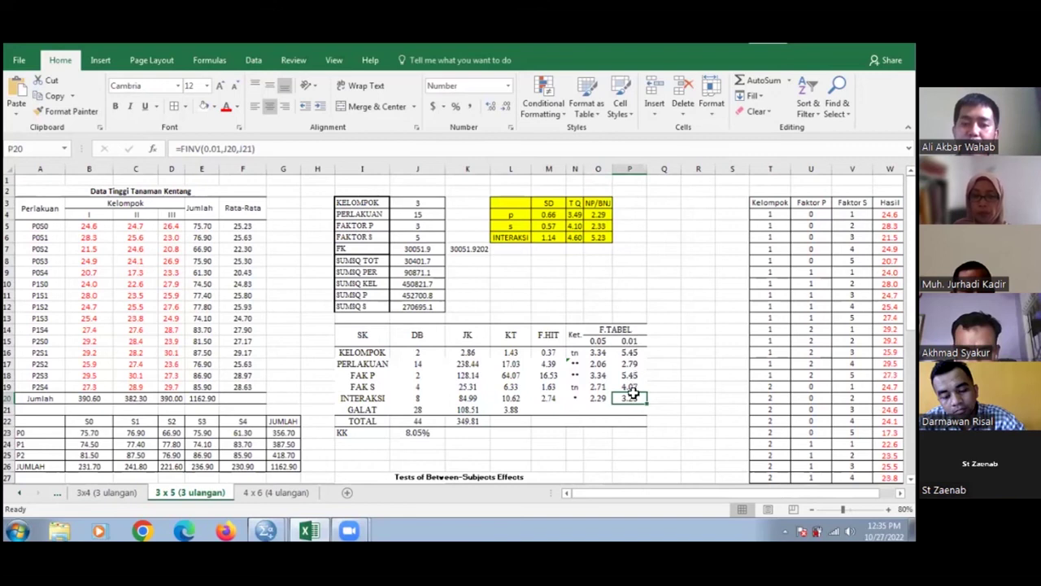
pyautogui.click(551, 366)
pyautogui.moveTo(555, 370); pyautogui.dragTo(557, 375)
pyautogui.click(553, 400)
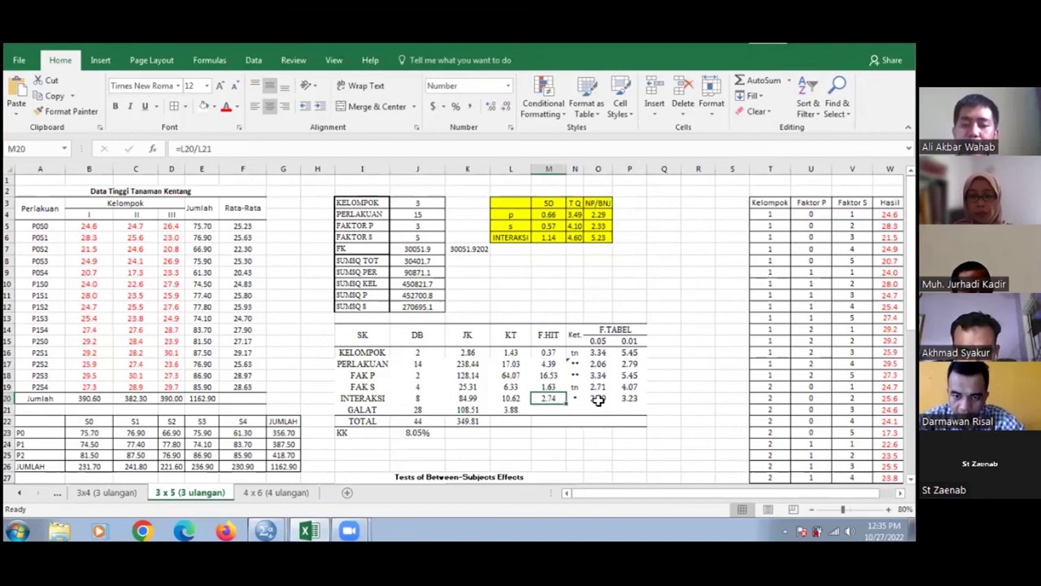
pyautogui.click(598, 400)
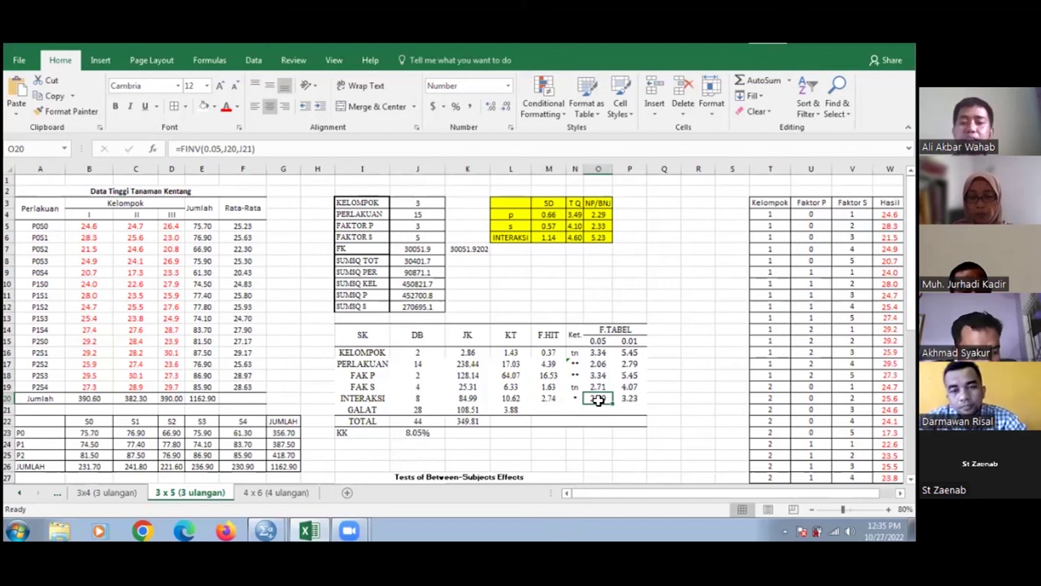
pyautogui.click(574, 398)
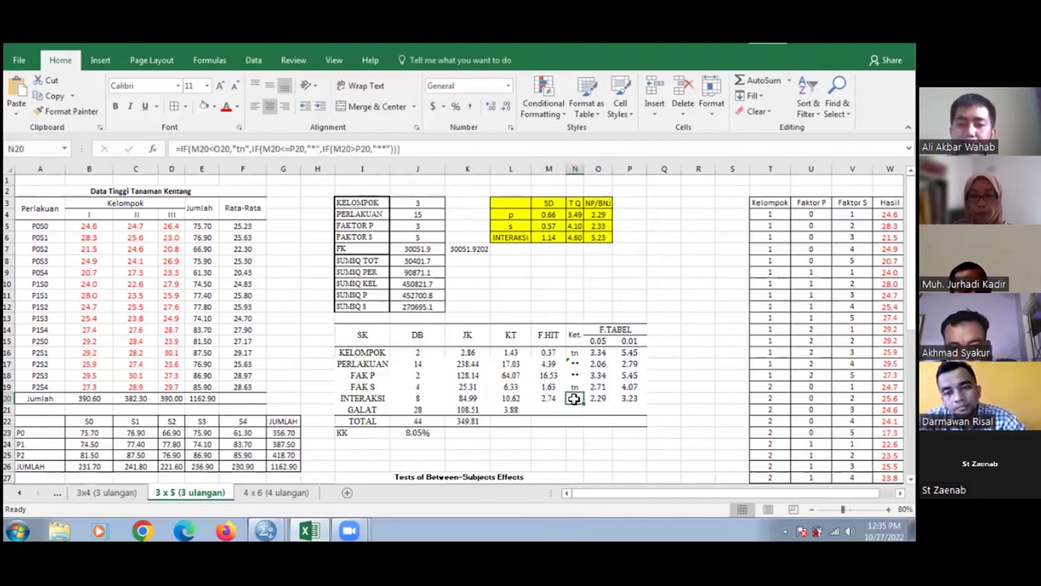
# Step: Review the Ket. significance formulas for PERLAKUAN, FAK P and INTERAKSI in N17, N18 and N20
pyautogui.click(576, 364)
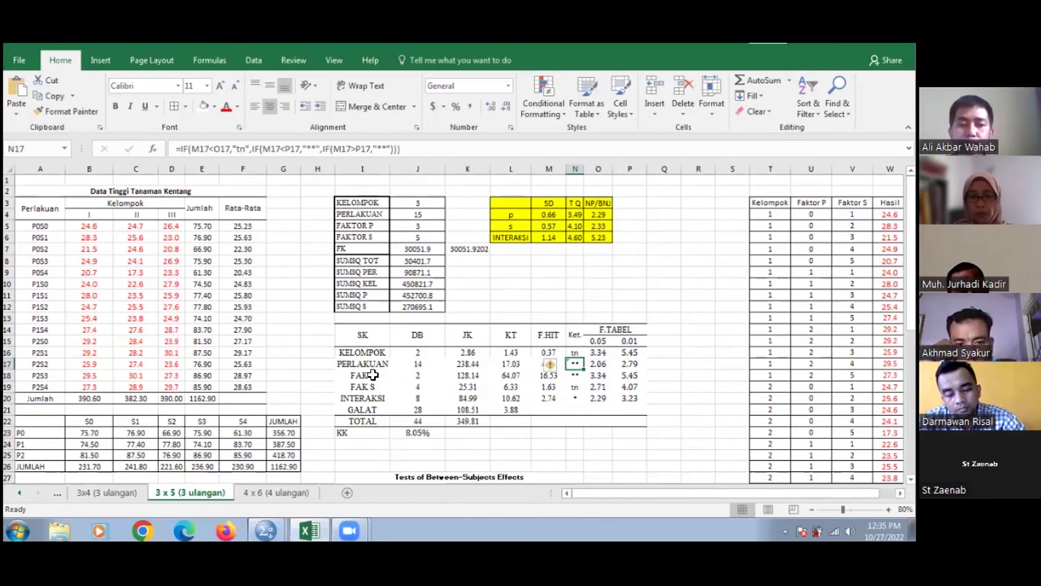
pyautogui.click(578, 374)
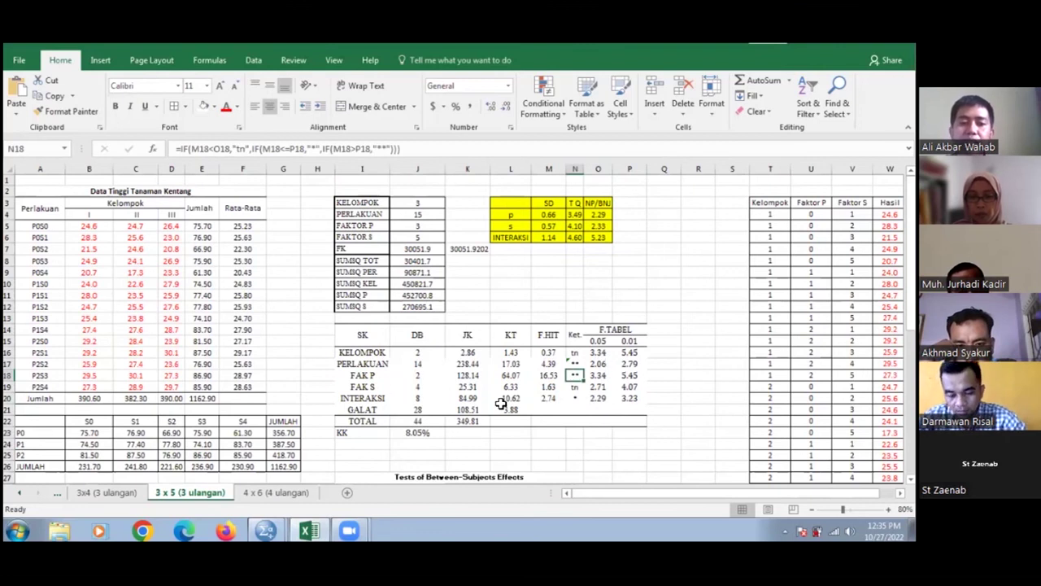
pyautogui.click(574, 397)
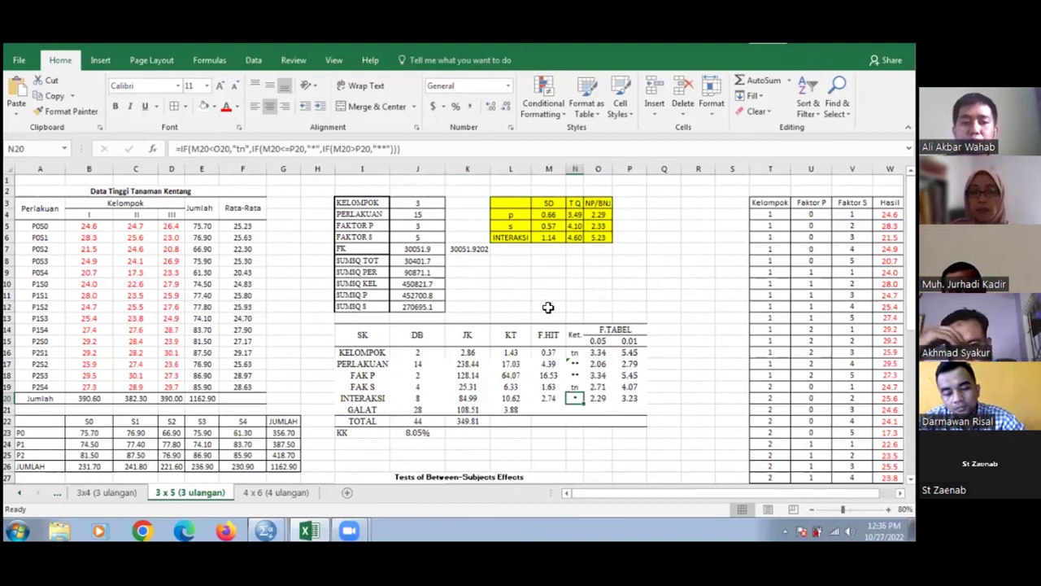
pyautogui.moveTo(630, 307); pyautogui.dragTo(412, 330)
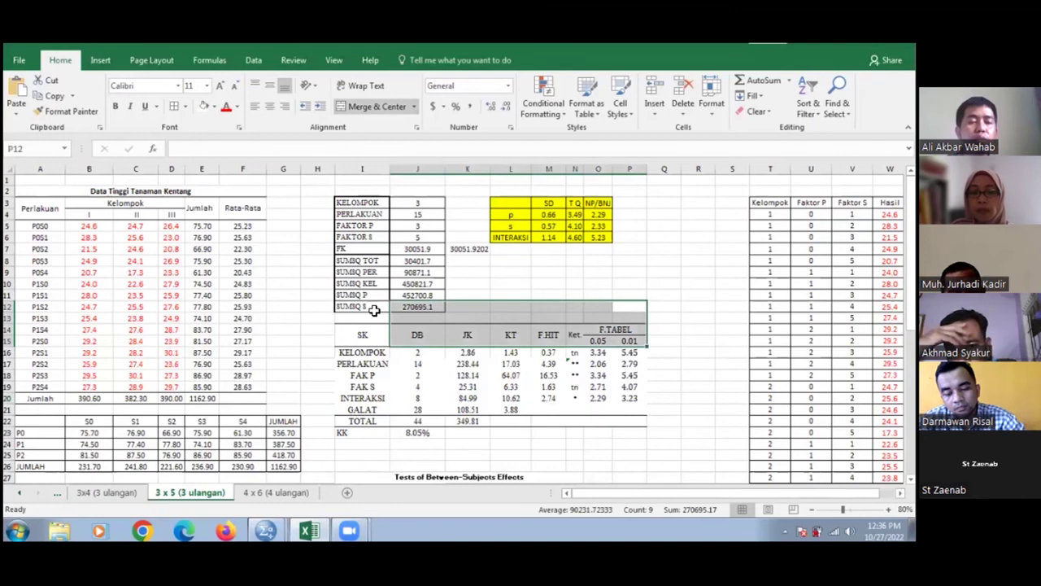
pyautogui.click(664, 410)
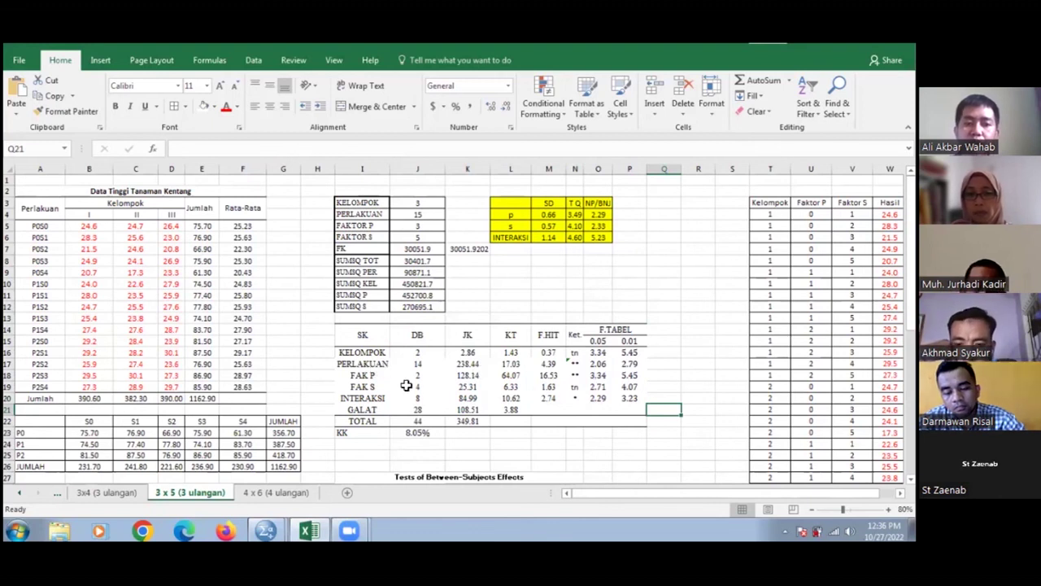
# Step: Examine the INTERAKSI row in I20:O20 alongside the FAK P and FAK S rows, including the FAK P JK formula and FAK S F.HIT
pyautogui.click(474, 371)
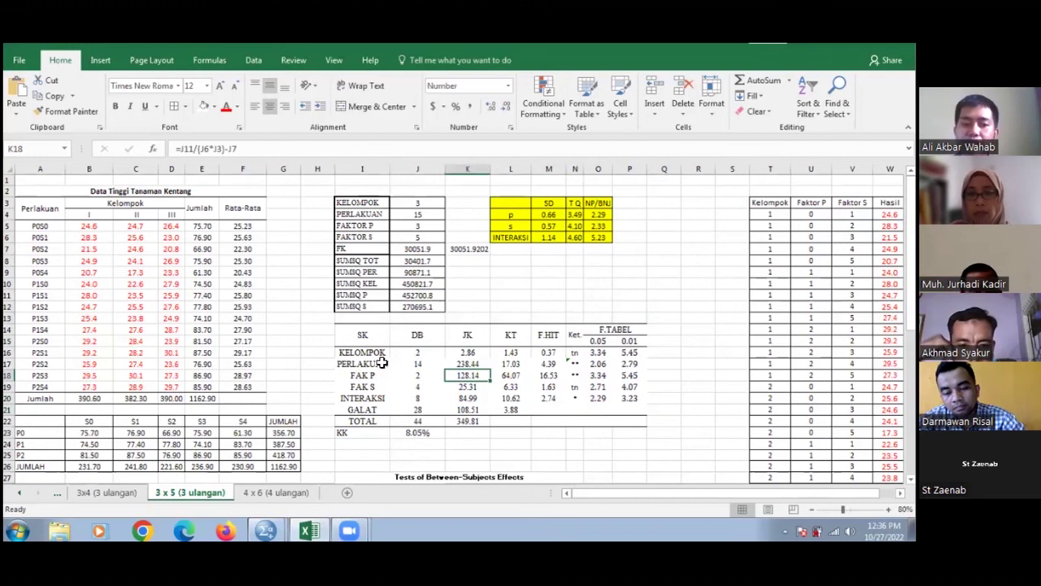
pyautogui.moveTo(385, 398); pyautogui.dragTo(598, 398)
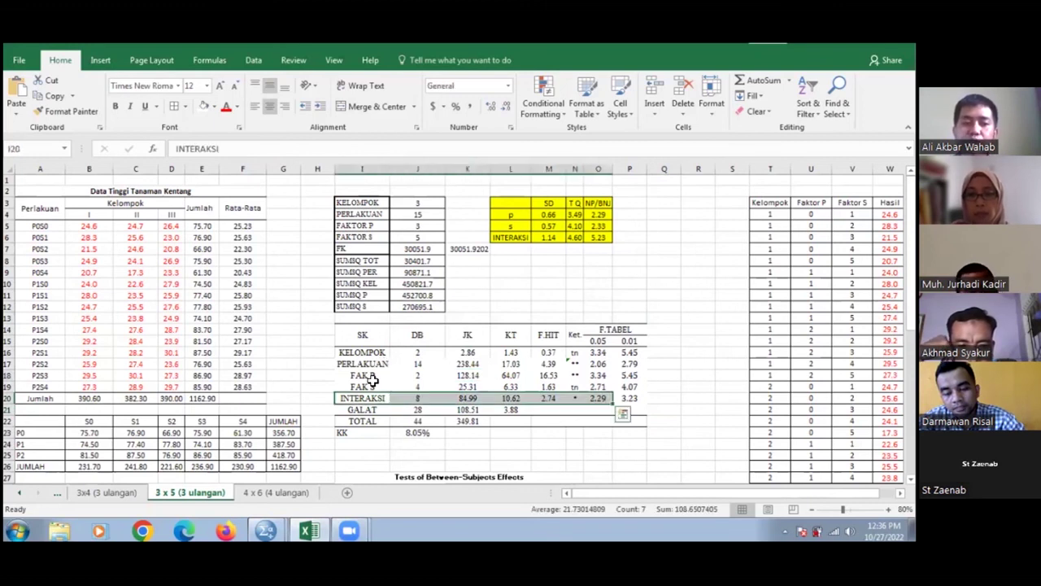
pyautogui.click(372, 374)
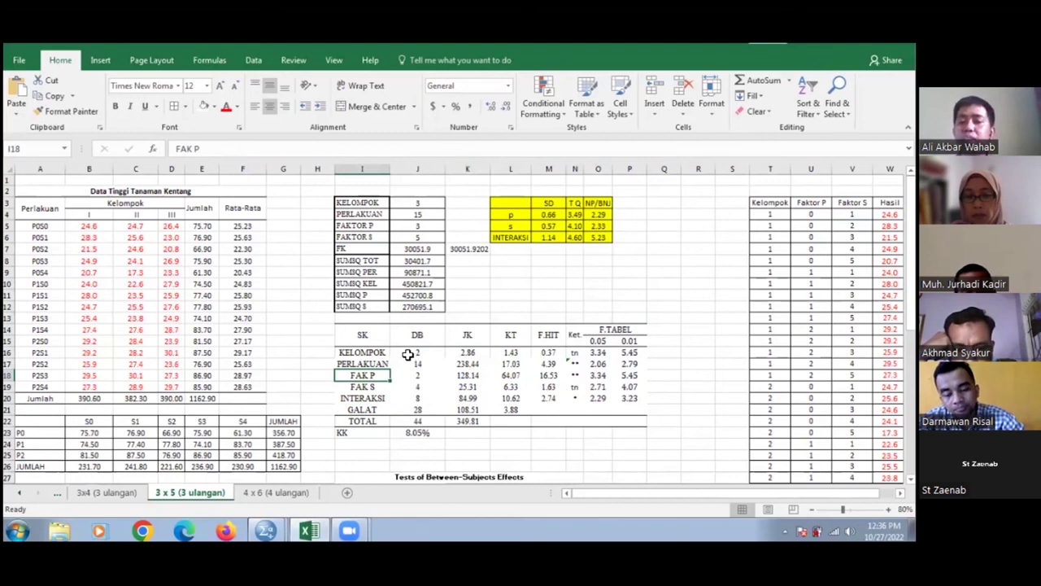
pyautogui.click(550, 386)
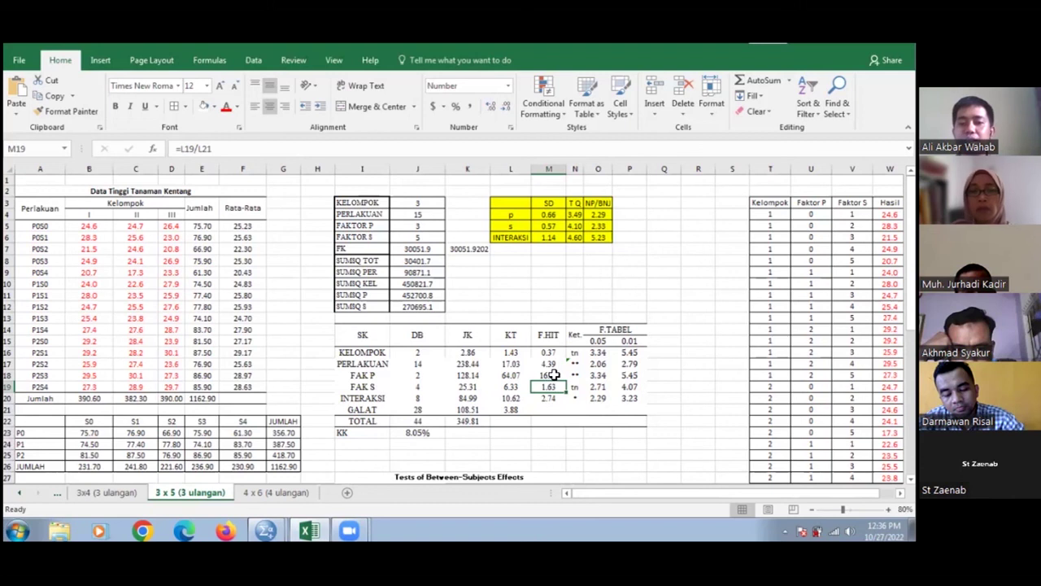
pyautogui.click(388, 400)
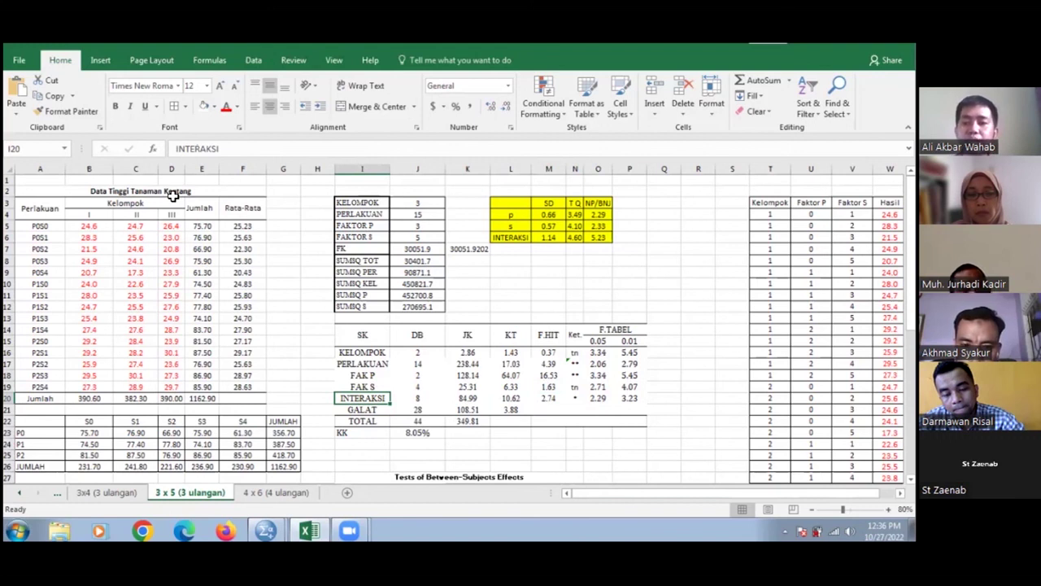
pyautogui.click(370, 385)
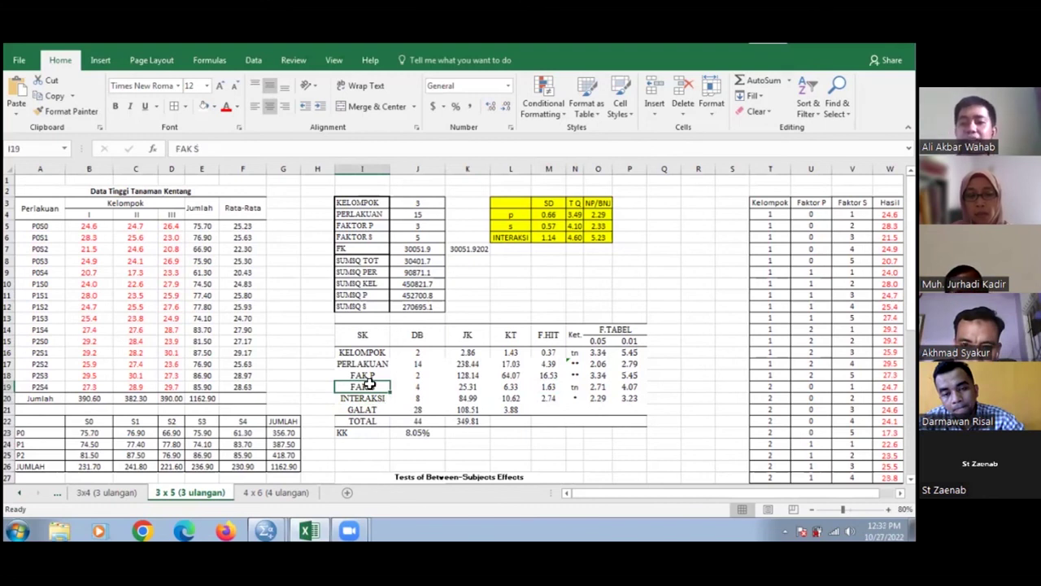
# Step: Check the INTERAKSI Ket. formula in N20 and review the FAK P row across I18:P18
pyautogui.click(575, 397)
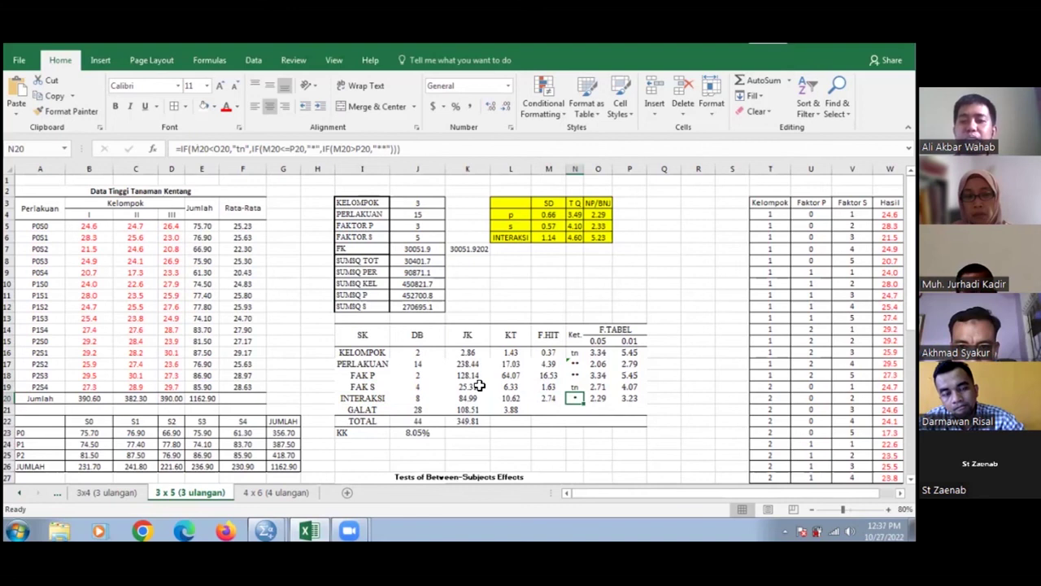
pyautogui.click(377, 399)
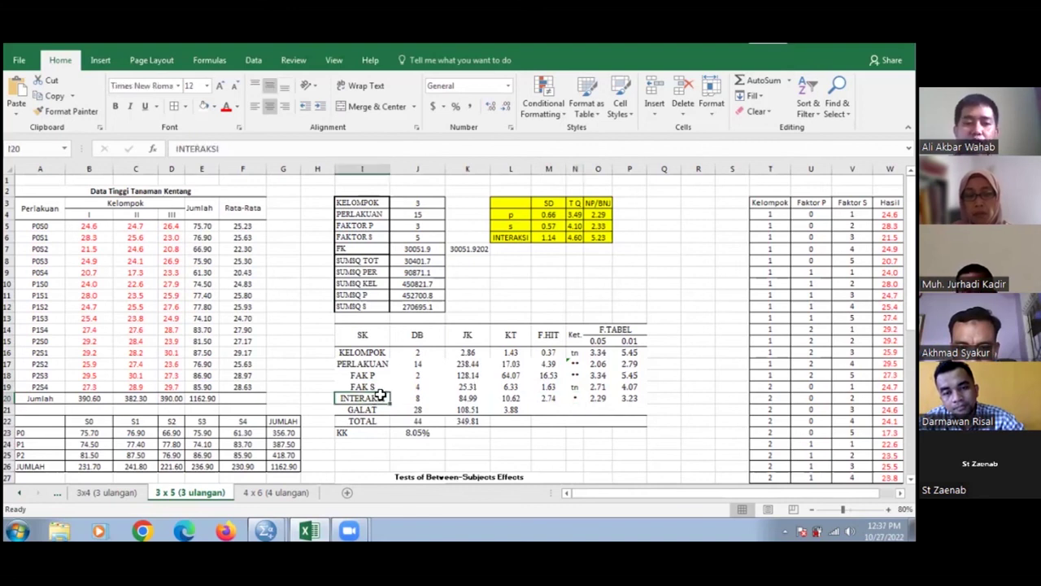
pyautogui.click(383, 376)
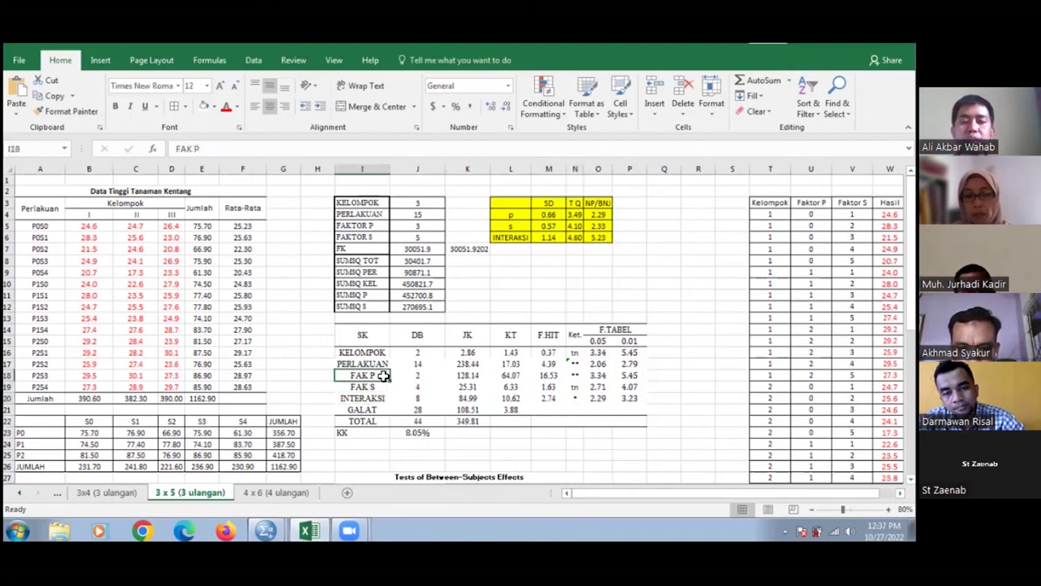
pyautogui.moveTo(390, 376); pyautogui.dragTo(622, 378)
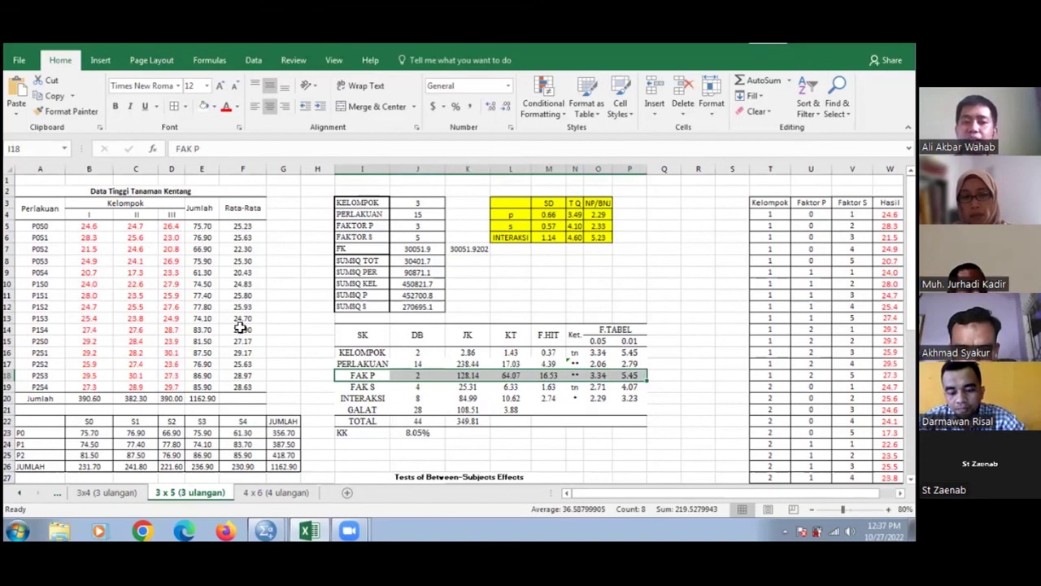
# Step: Review the INTERAKSI row across I20:P20, checking its DB formula in J20 and comparing its F.HIT with the 0.05 F.TABEL value
pyautogui.click(413, 398)
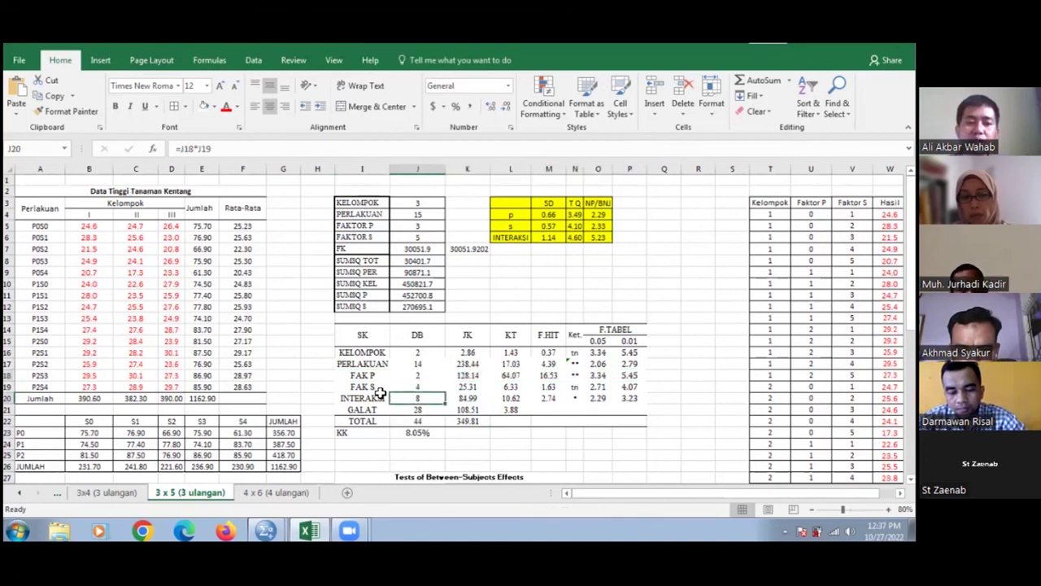
pyautogui.moveTo(365, 397); pyautogui.dragTo(618, 398)
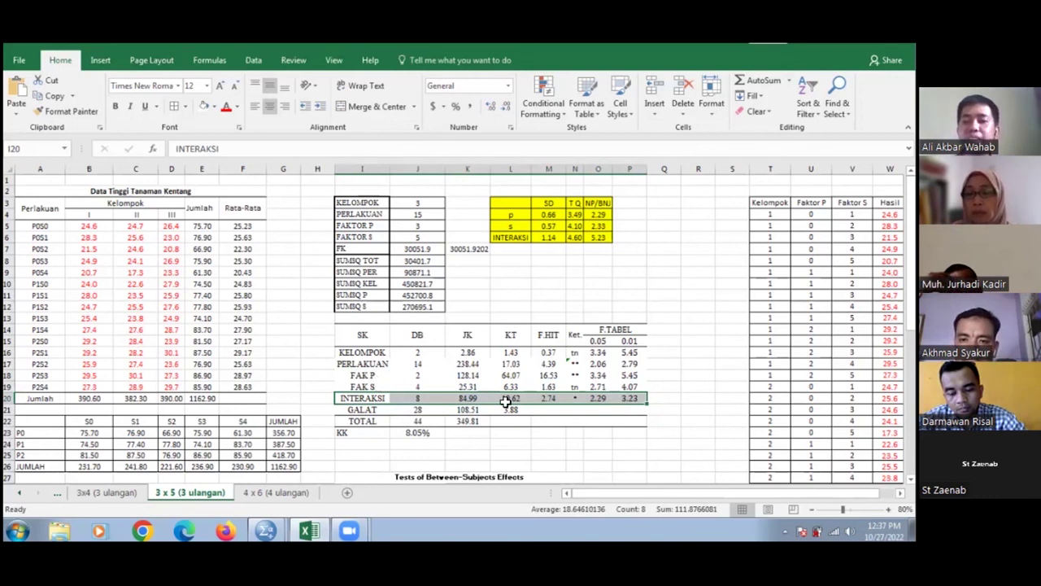
pyautogui.click(435, 396)
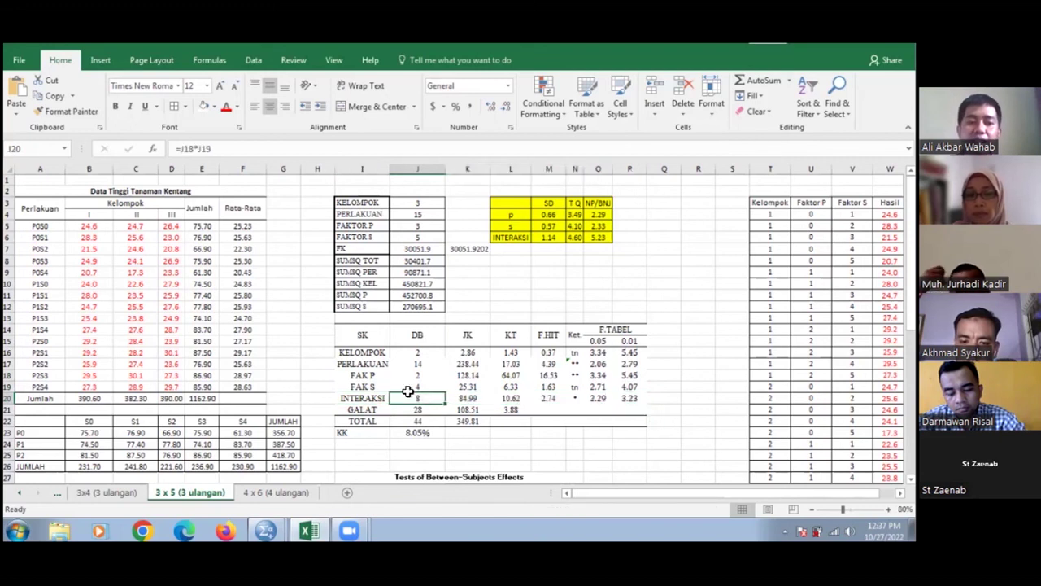
pyautogui.click(549, 398)
pyautogui.click(610, 398)
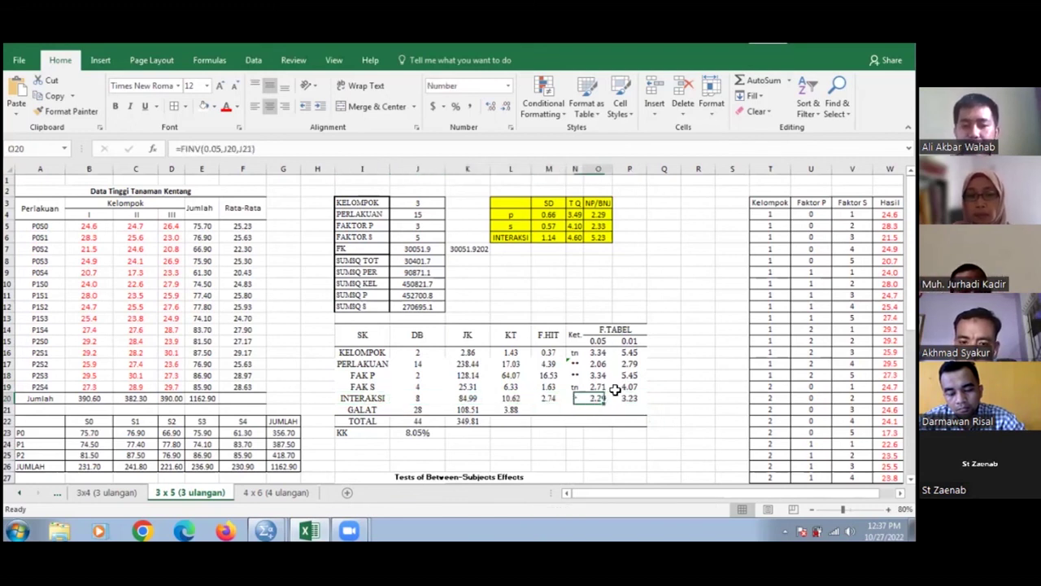
pyautogui.moveTo(588, 318); pyautogui.dragTo(604, 399)
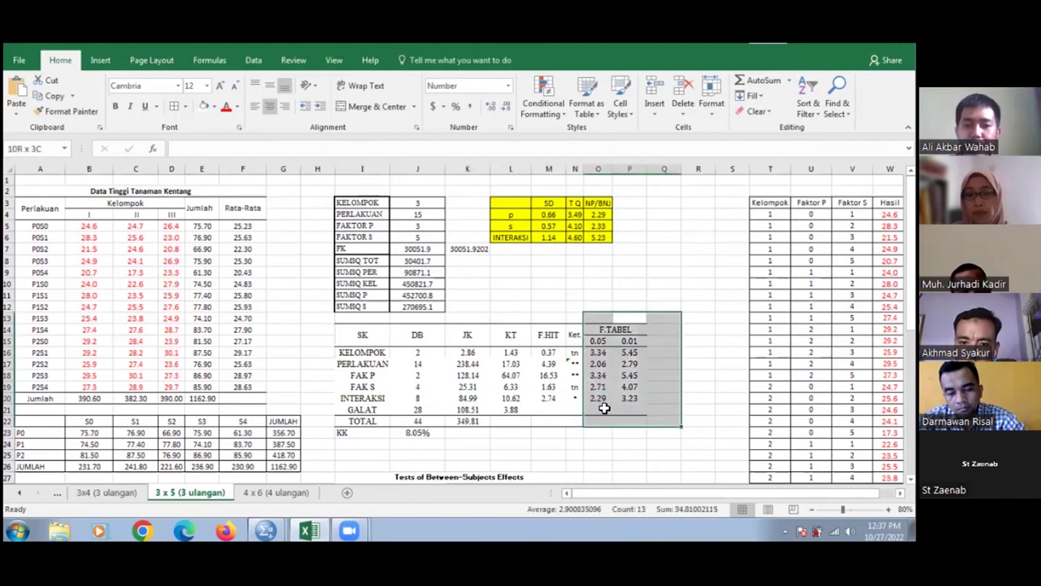
# Step: Check the PERLAKUAN JK formula in K17 and review the complete ANOVA table from SK to the KK row in I14:P23
pyautogui.click(467, 364)
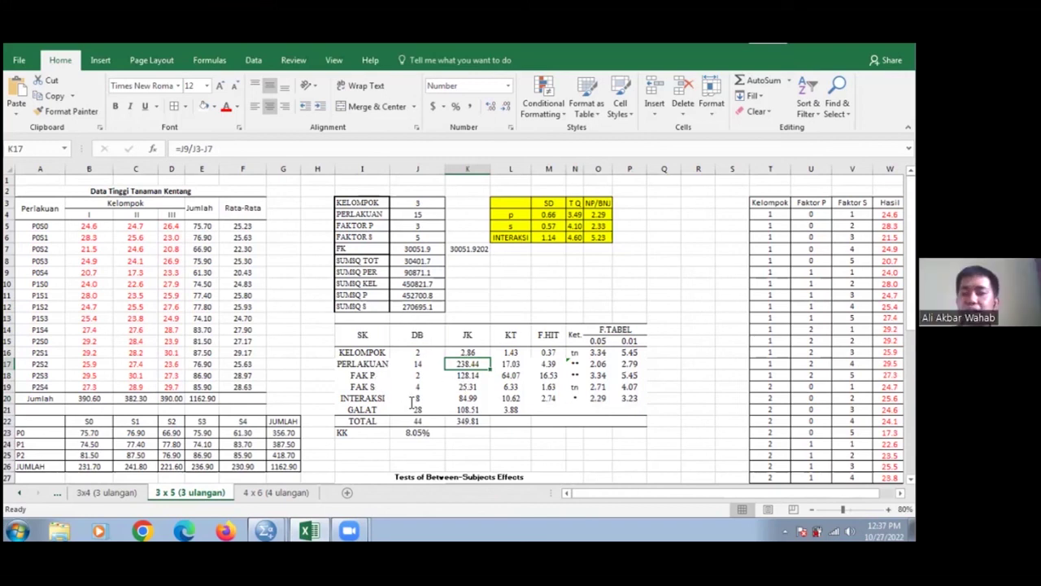
pyautogui.click(521, 423)
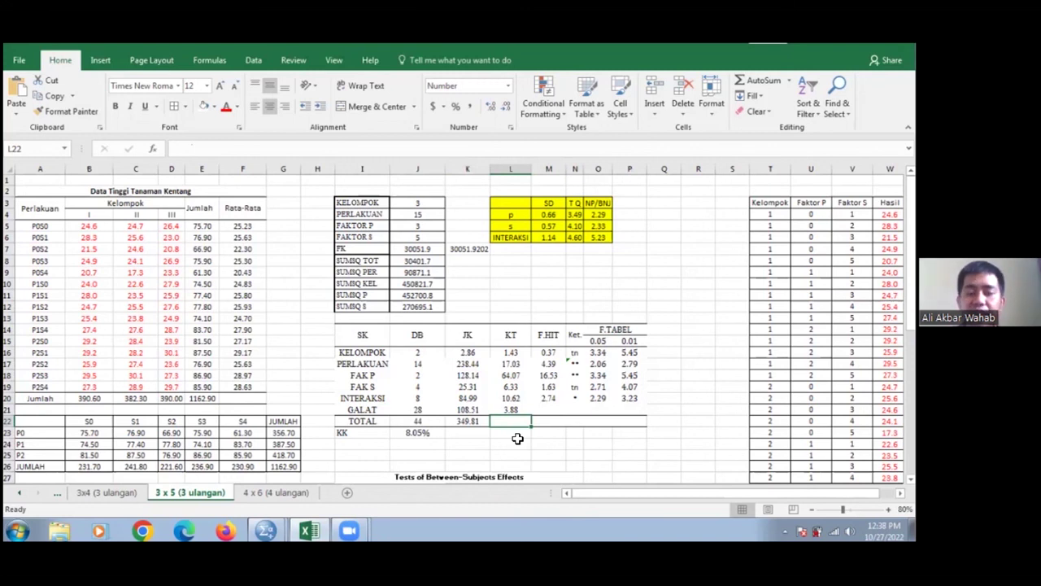
pyautogui.moveTo(367, 329); pyautogui.dragTo(620, 420)
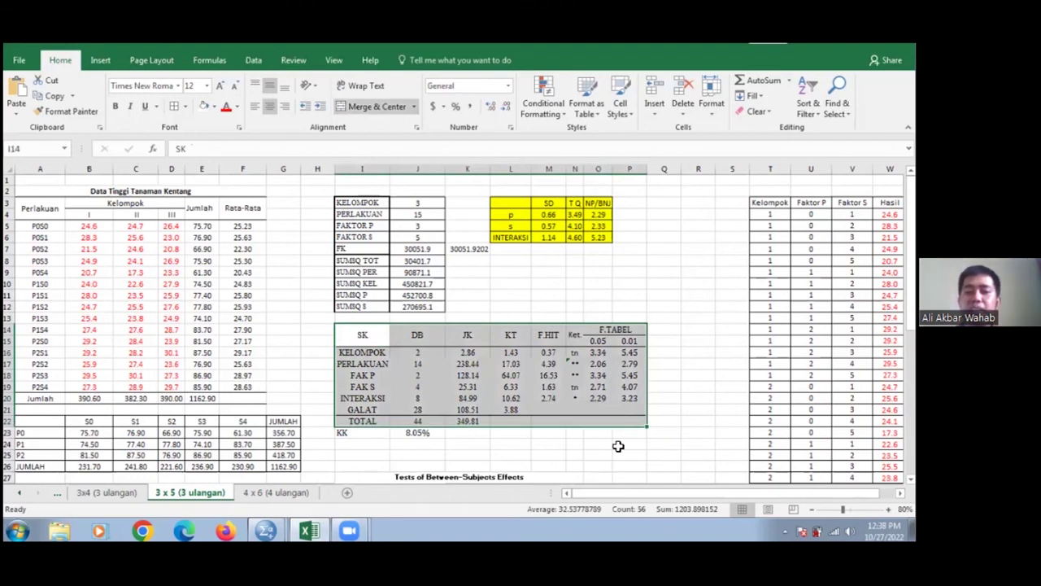
pyautogui.click(618, 446)
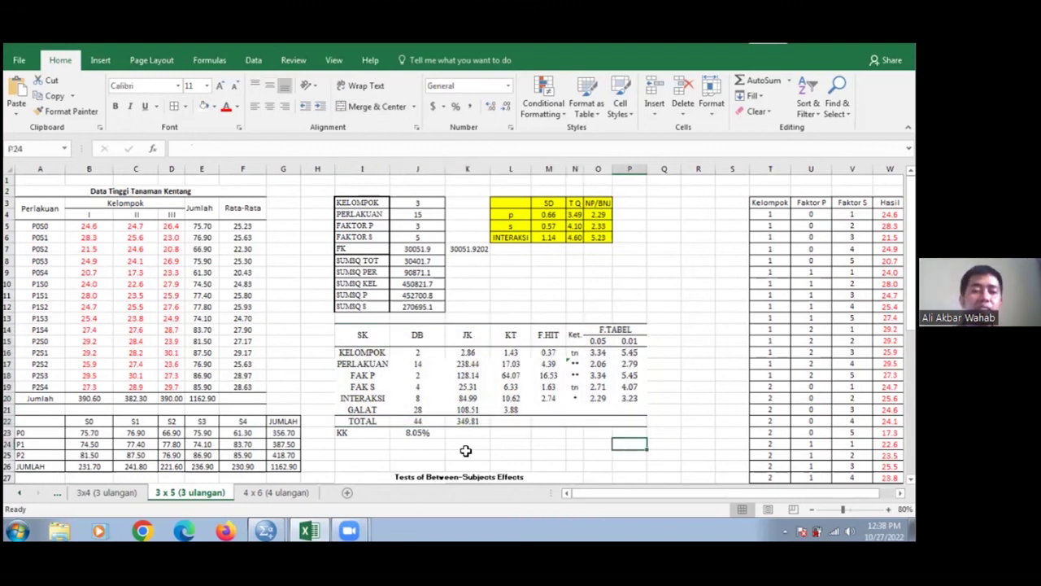
pyautogui.click(368, 338)
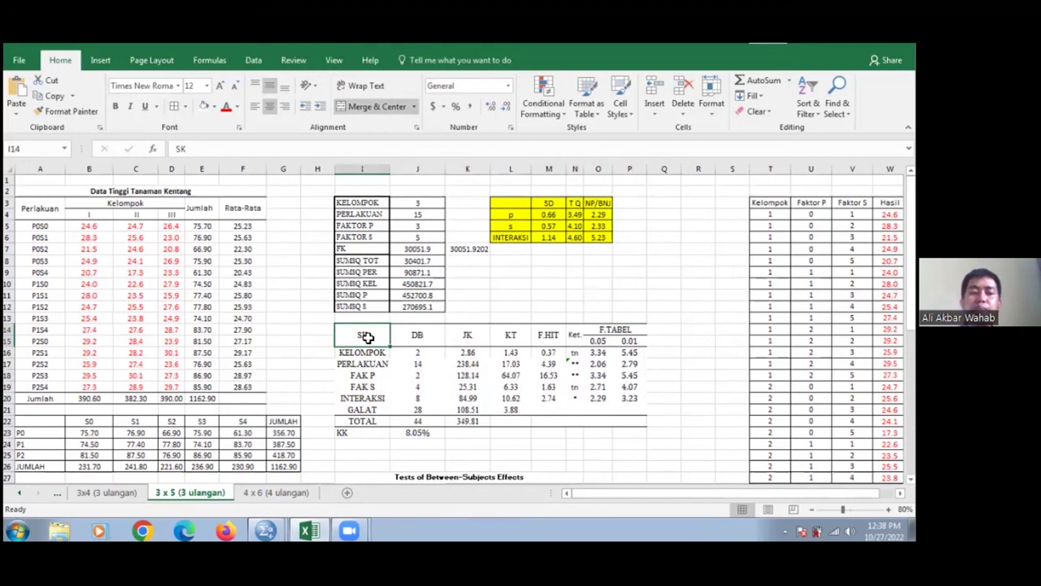
pyautogui.moveTo(368, 337); pyautogui.dragTo(607, 433)
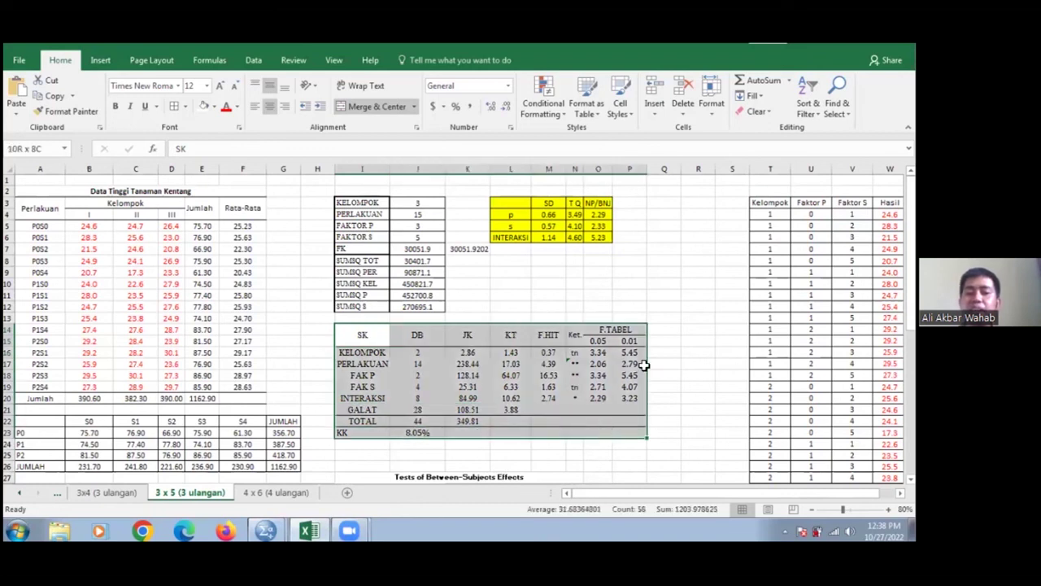
pyautogui.click(679, 295)
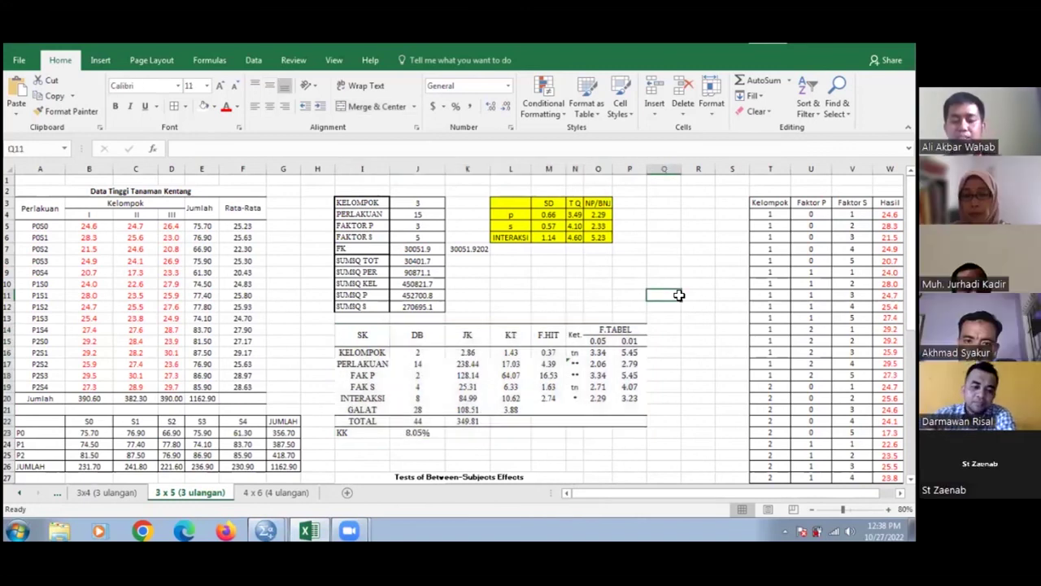